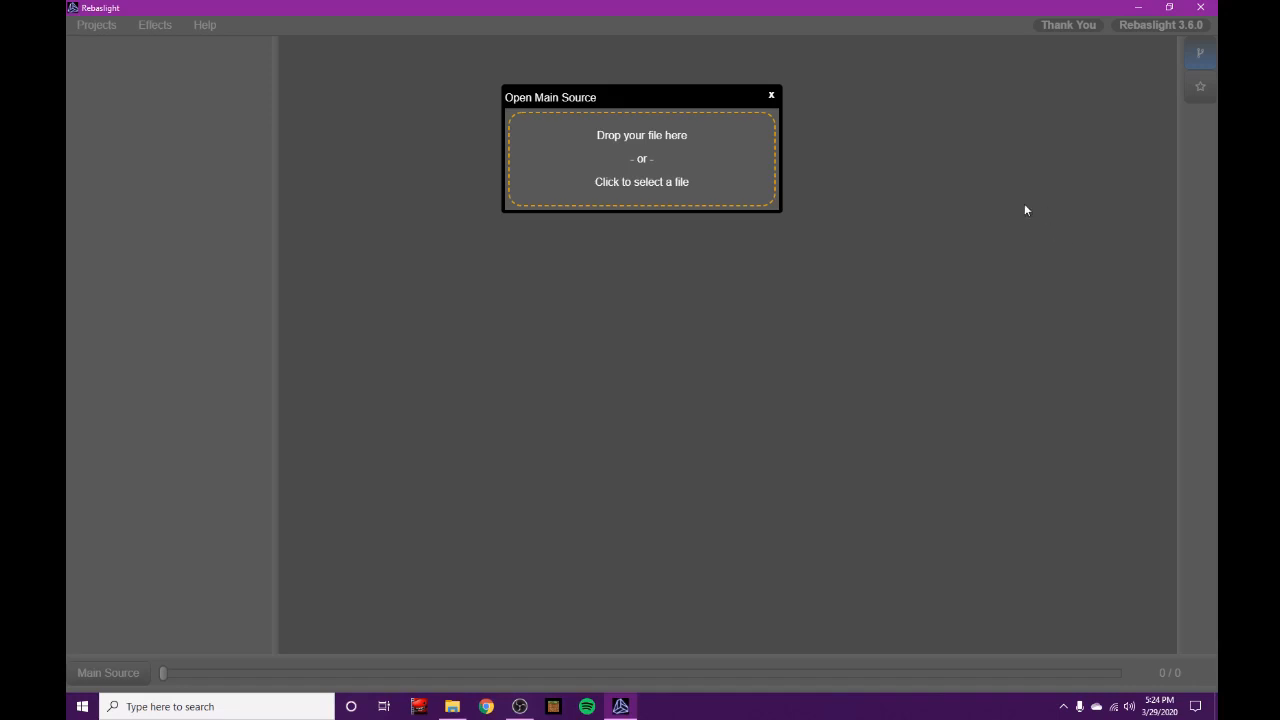
Load the video ehzdfgsgswgdf.mp4 as the main source and restore its original frame rate of 30 fps
click(671, 160)
double_click(300, 130)
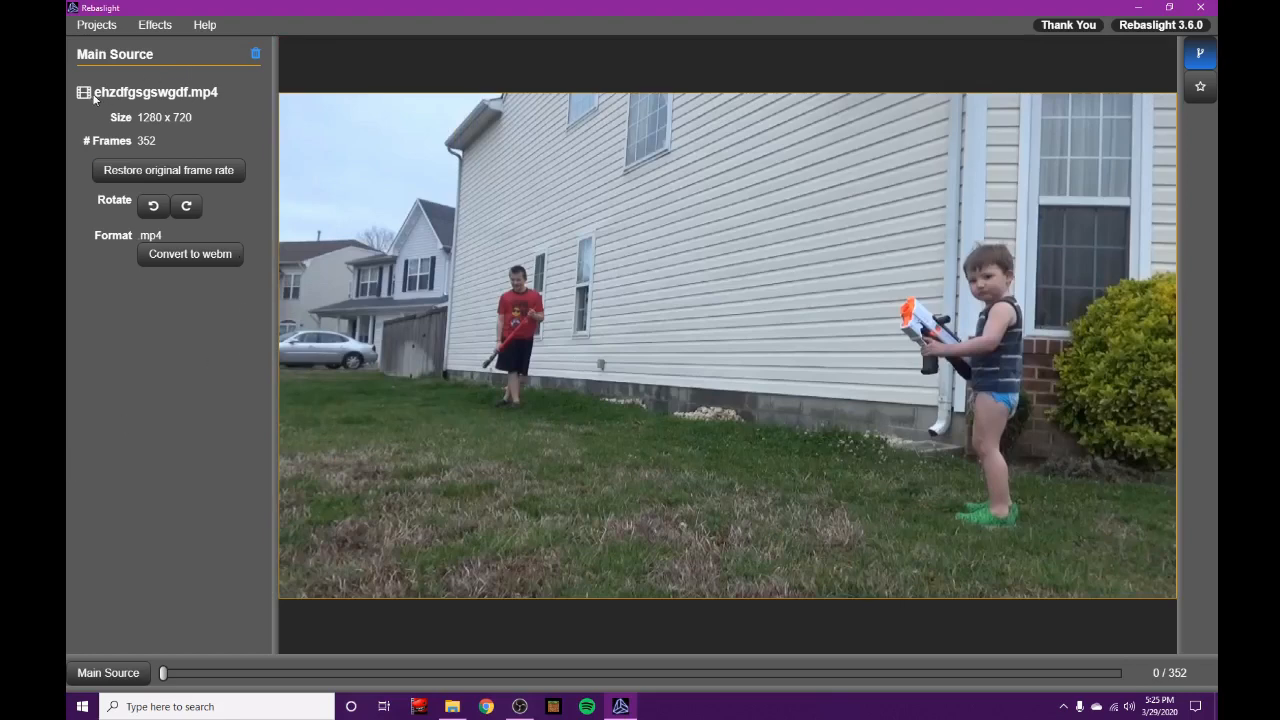
click(113, 95)
click(170, 169)
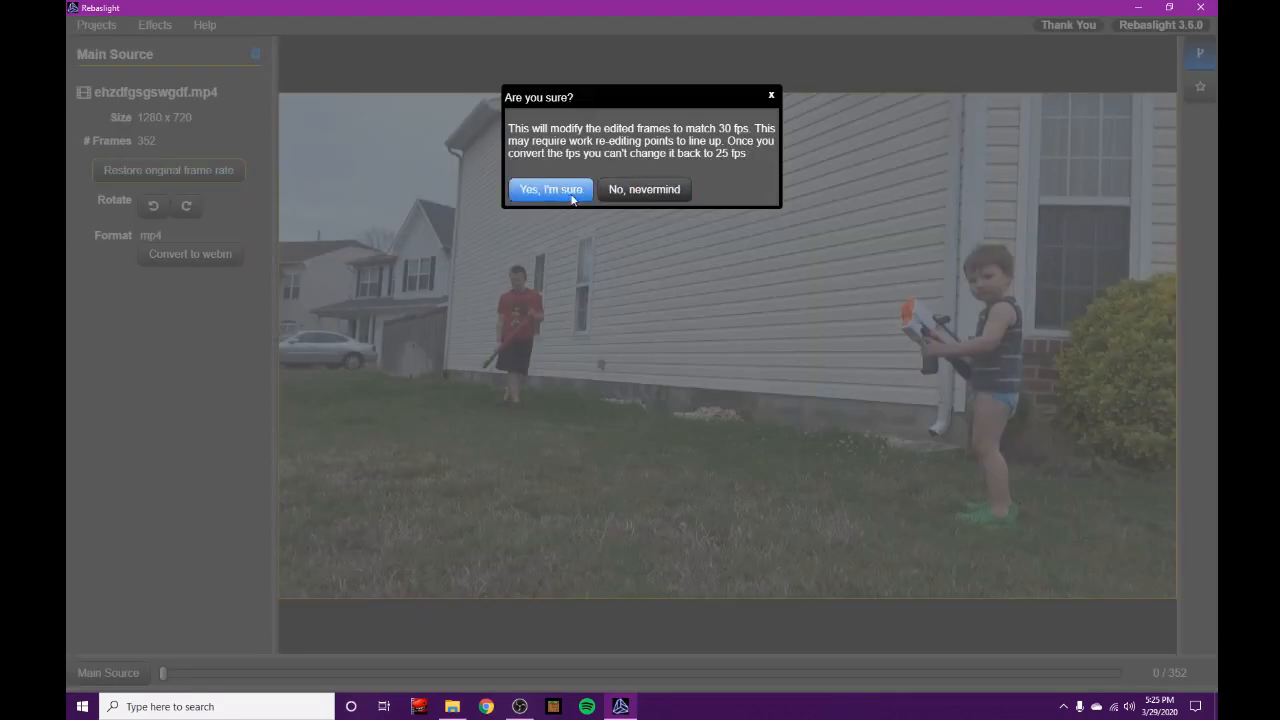
click(569, 191)
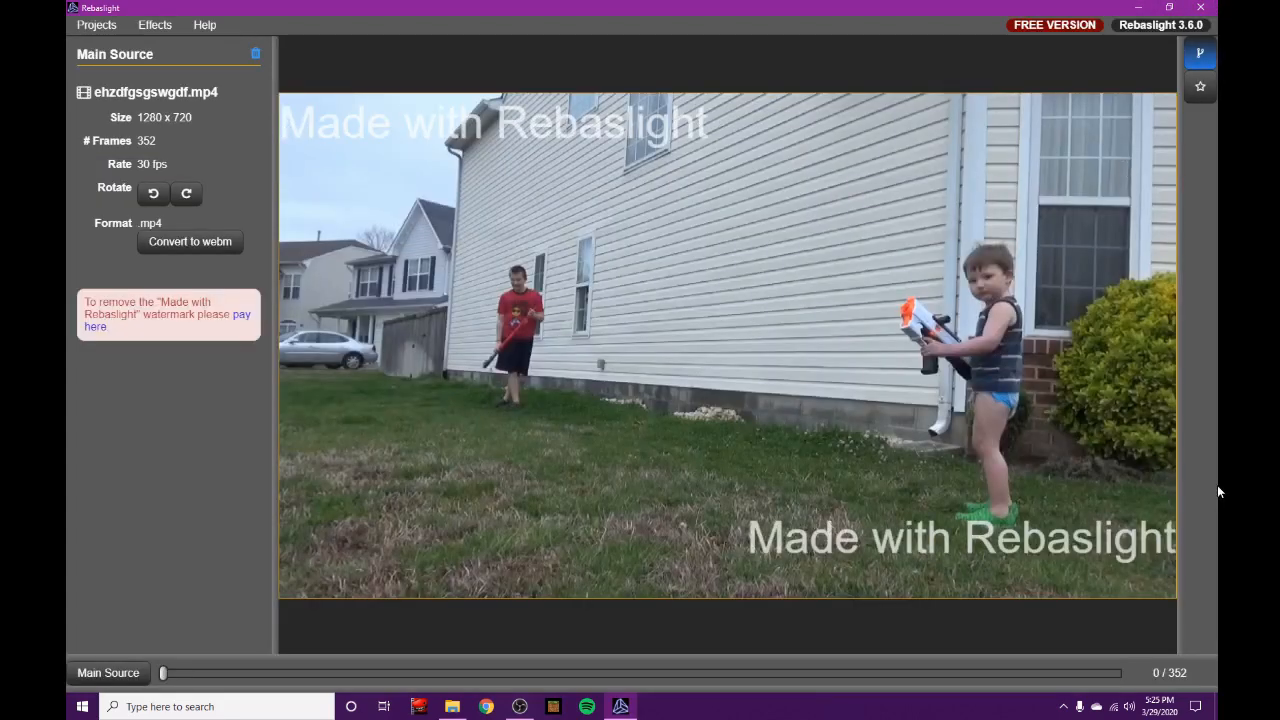
Sign the paid-version declaration with the user's name to remove the watermarks
click(1083, 29)
click(601, 291)
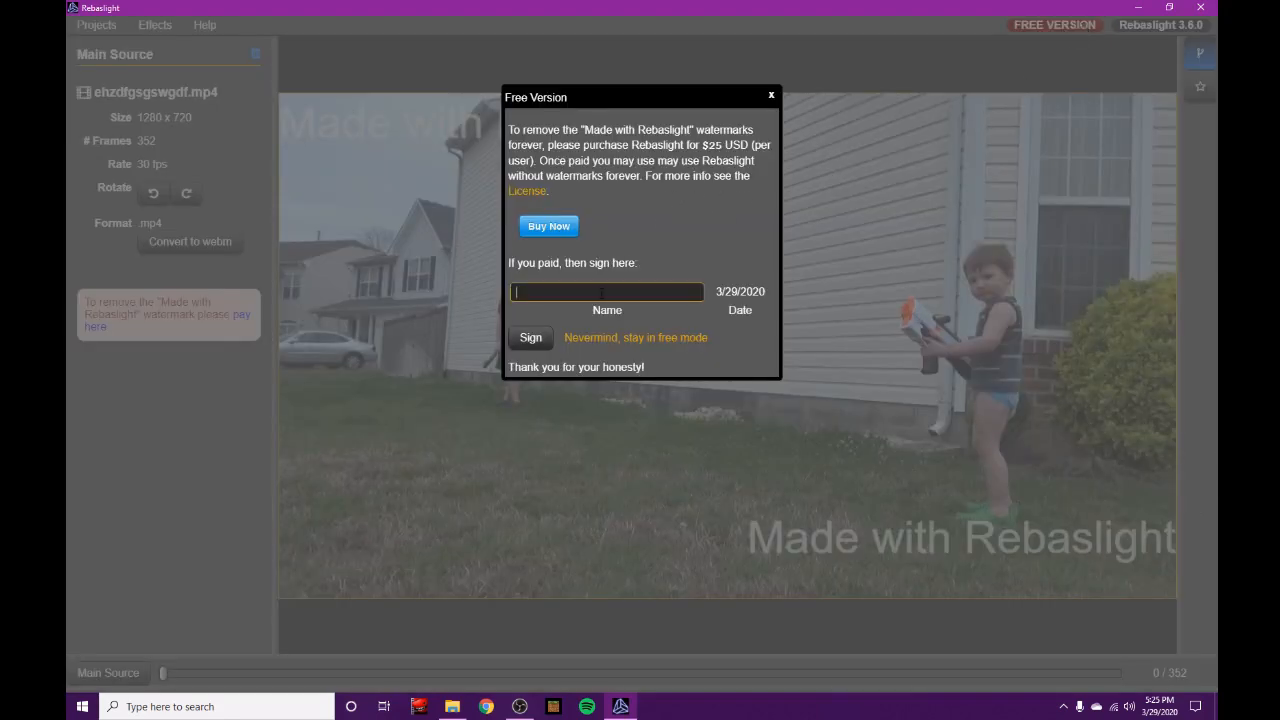
text(Drmusicyt)
click(530, 337)
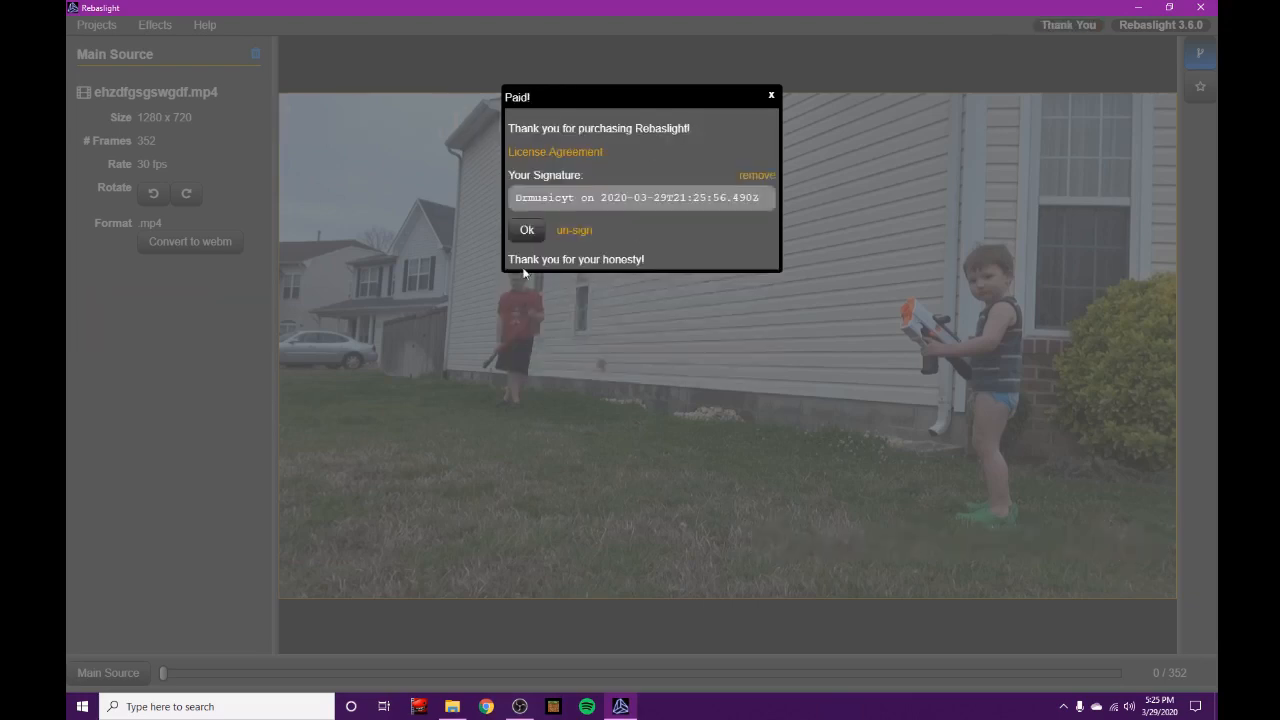
click(527, 232)
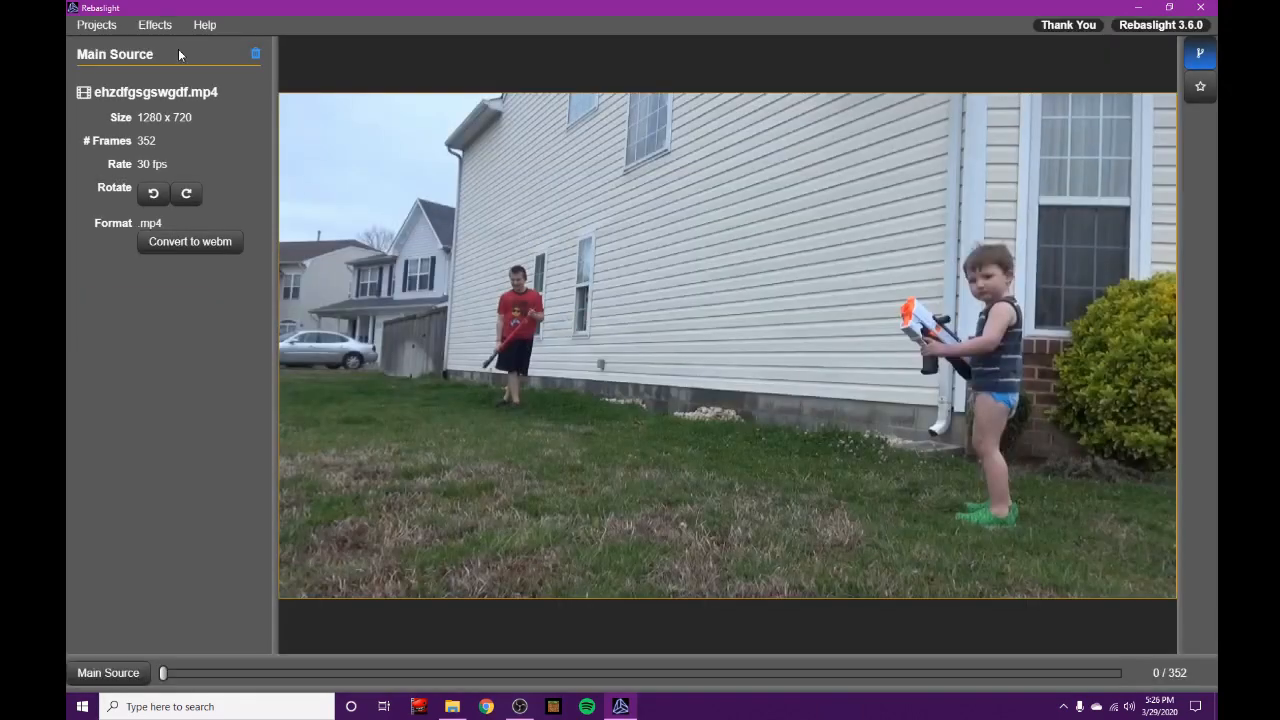
Add a Laser Glow effect at frame 98 with the maximum glow size and the glow color Red
drag(163, 673, 431, 658)
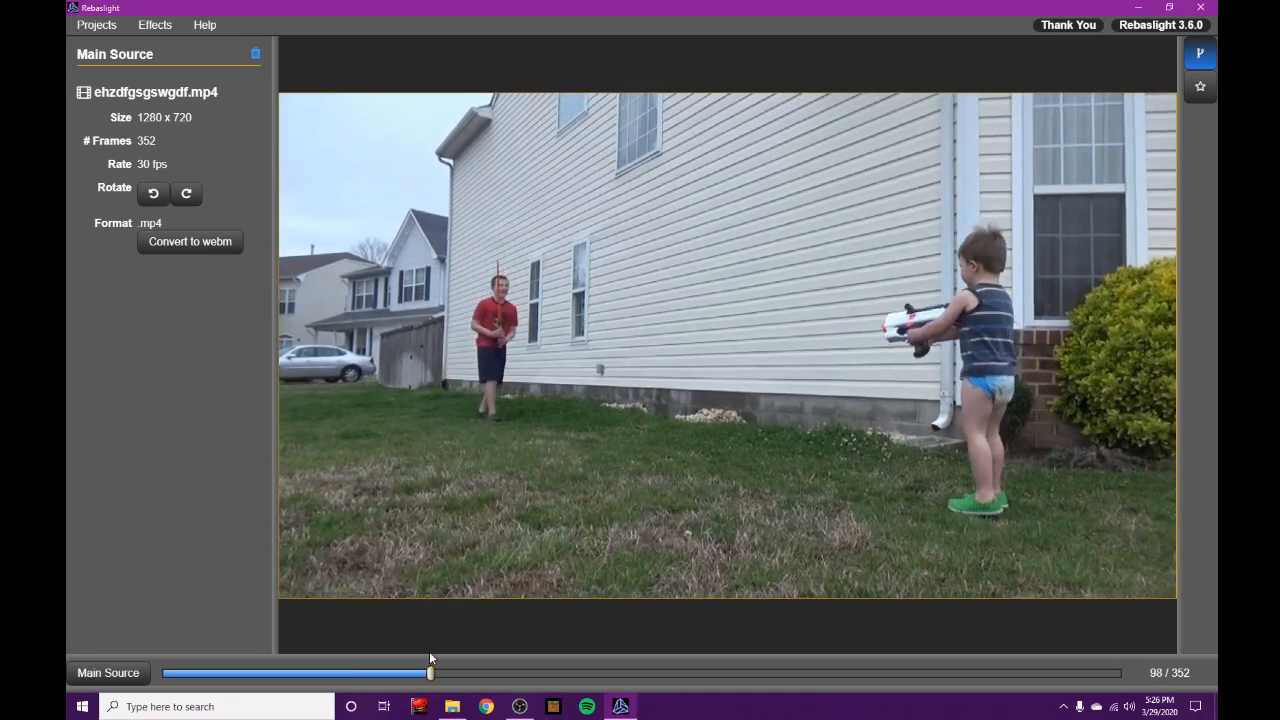
click(166, 30)
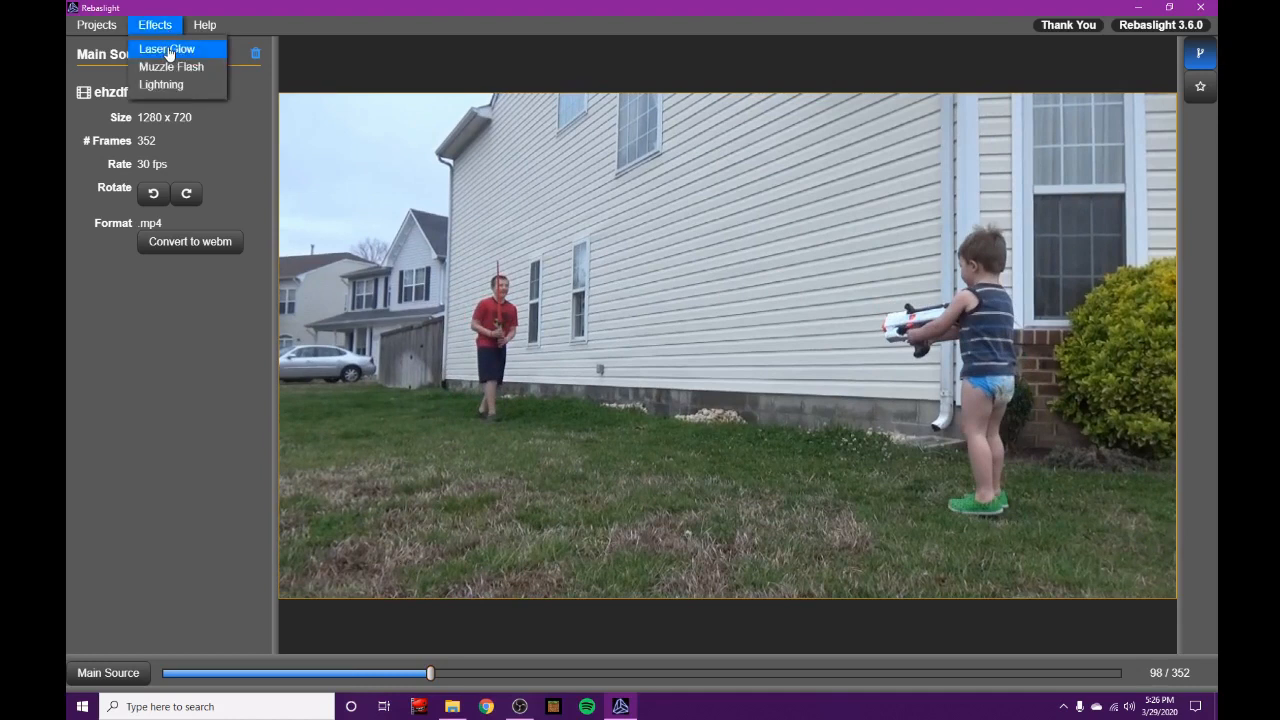
click(168, 50)
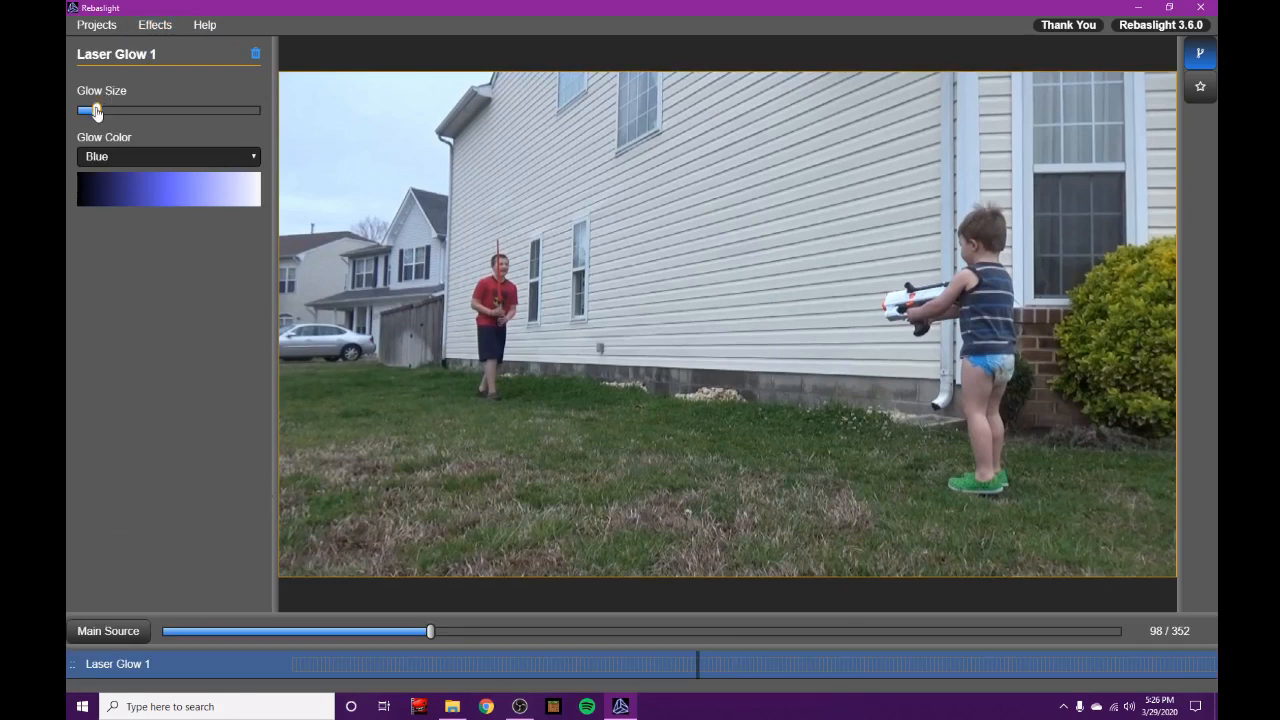
drag(134, 113, 266, 111)
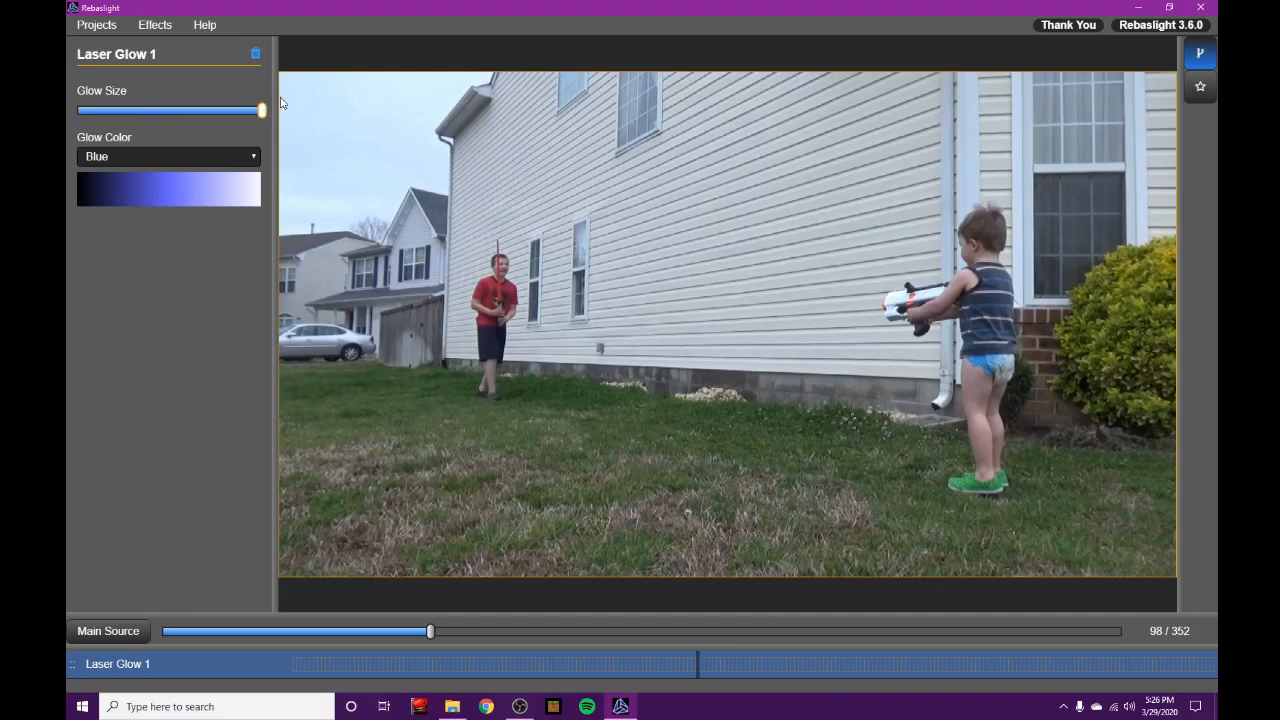
click(220, 157)
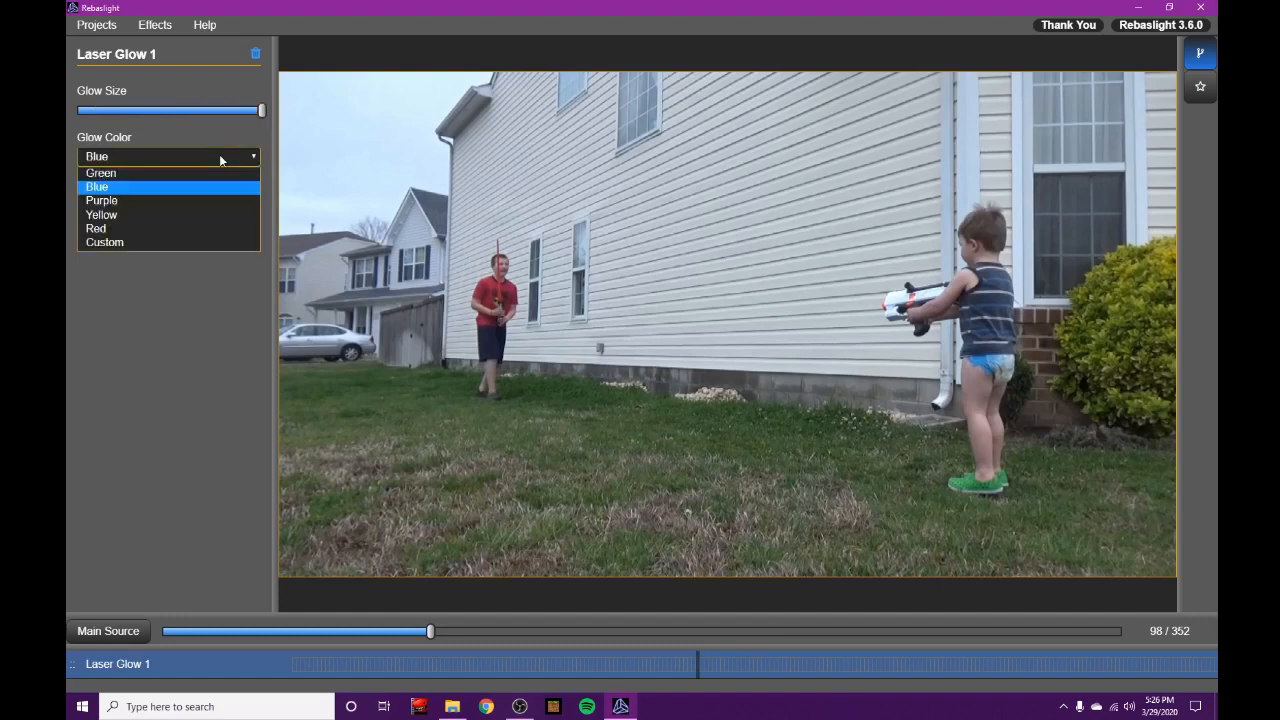
click(114, 229)
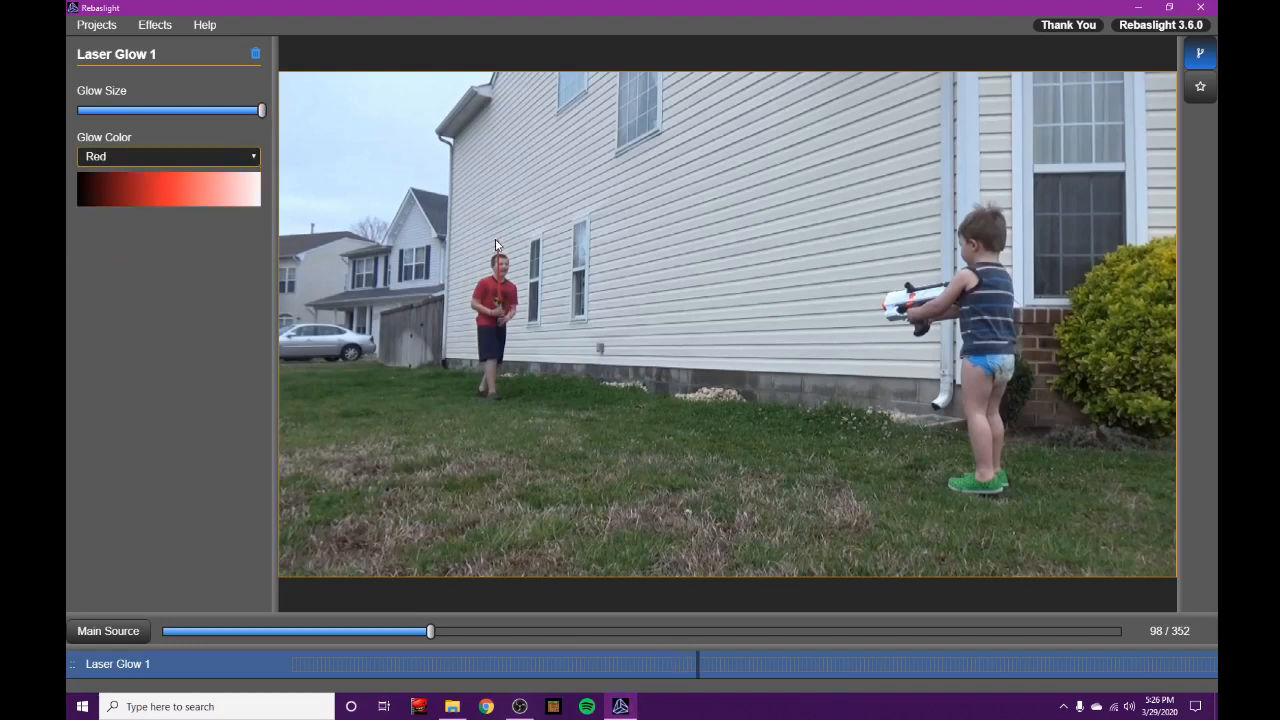
Draw the four-point glow shape at frame 98 and fit it along the older boy's toy saber, from tip to hilt
drag(469, 228, 560, 231)
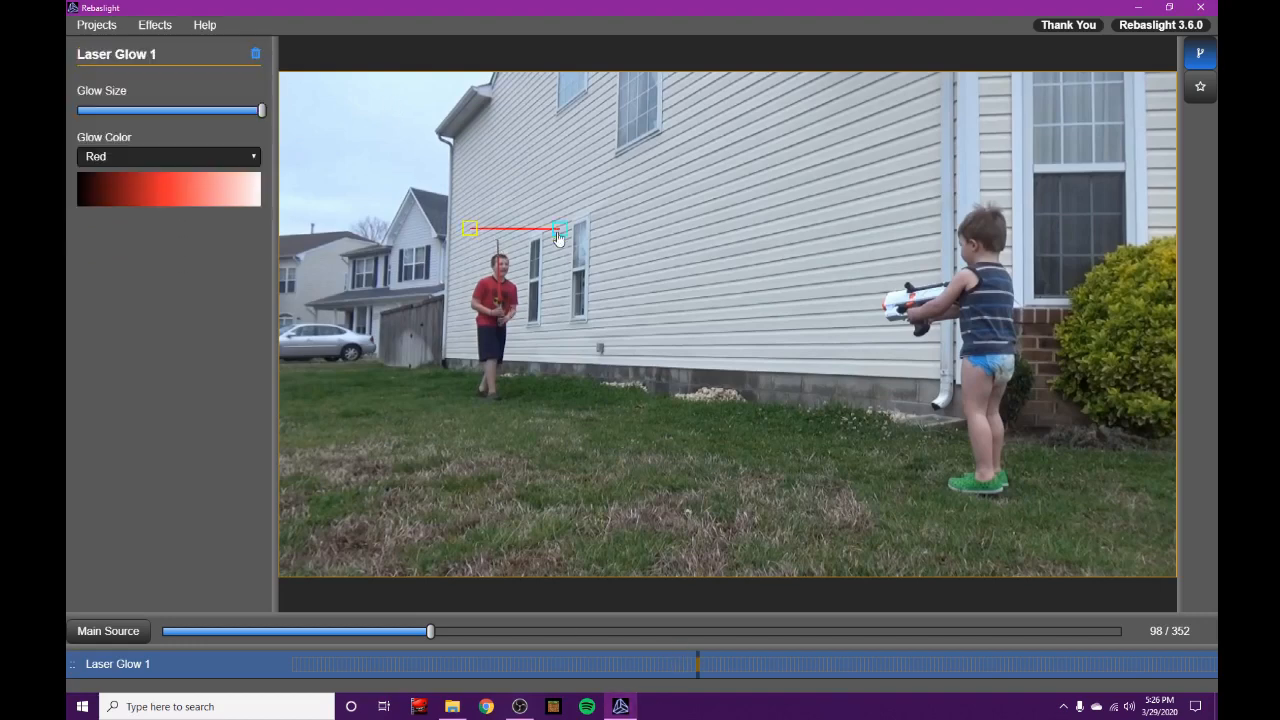
click(458, 312)
click(561, 334)
drag(563, 337, 502, 307)
drag(410, 275, 499, 307)
drag(470, 228, 499, 244)
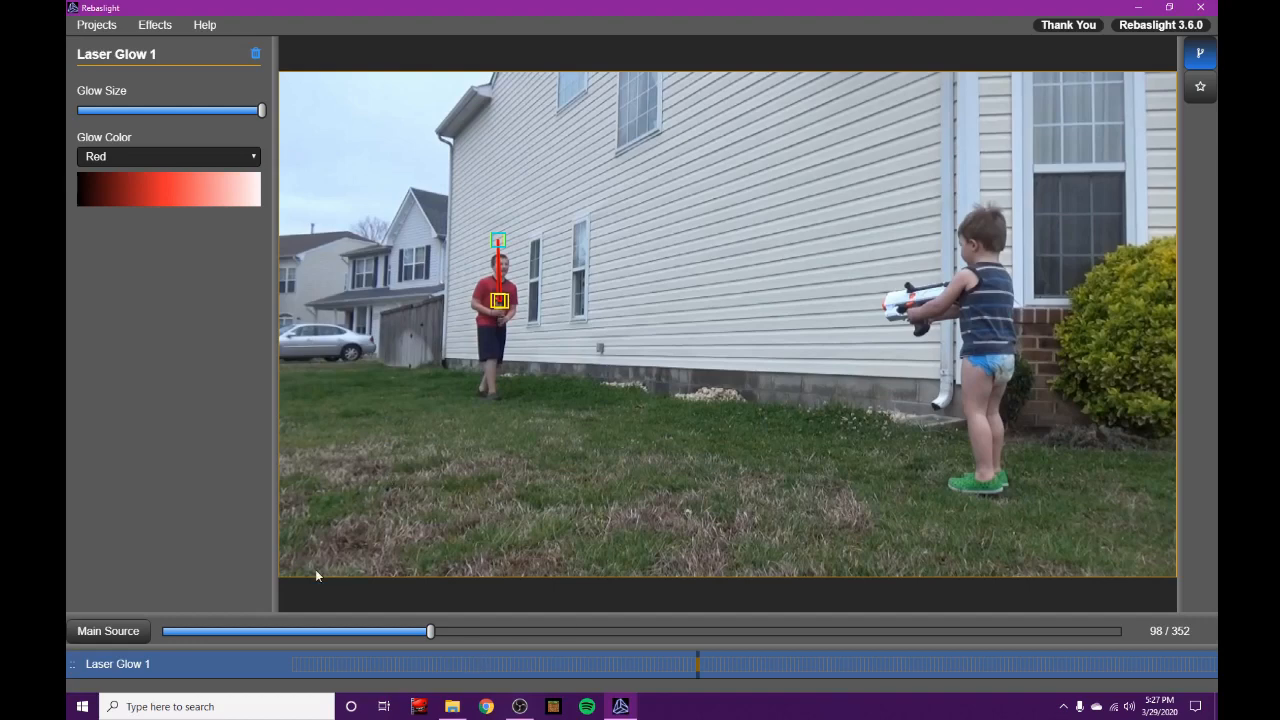
Realign the glow's tip and hilt points with the tilted saber at frame 101
key(Right)
key(Right)
key(Right)
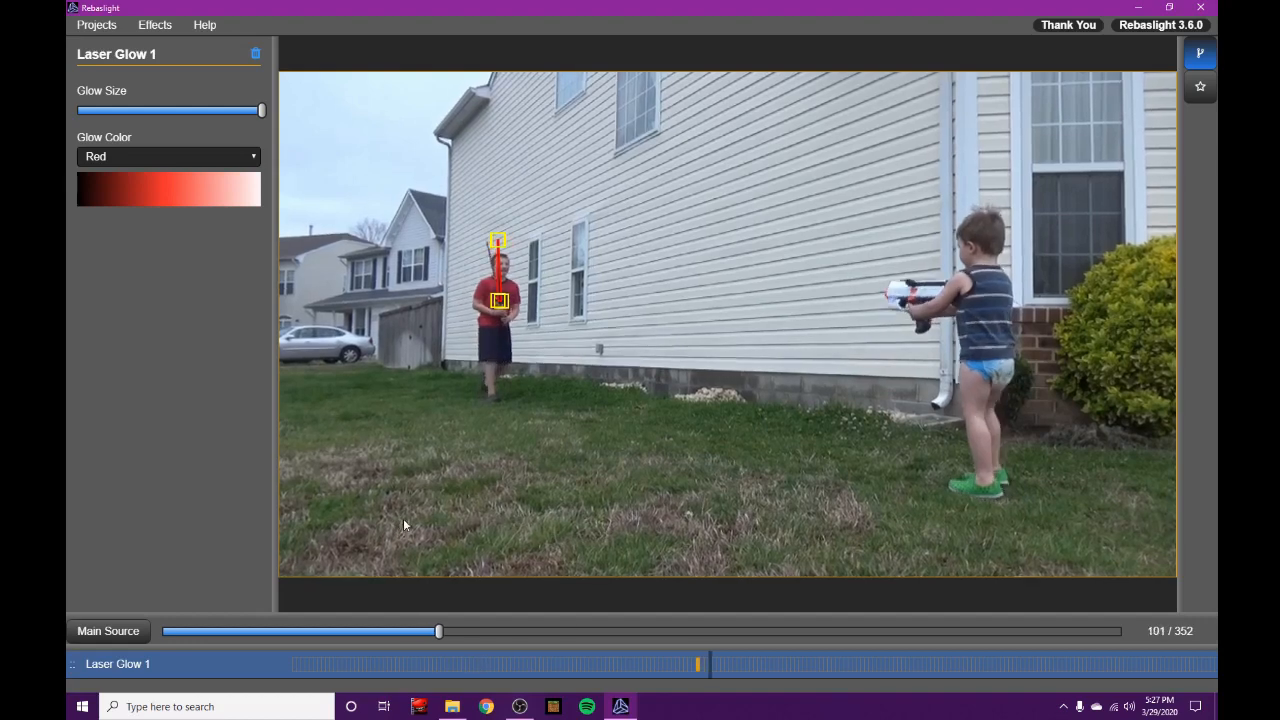
mouse_move(498, 242)
mouse_down()
mouse_move(522, 243)
mouse_move(486, 243)
mouse_up()
drag(502, 304, 502, 302)
drag(477, 290, 502, 302)
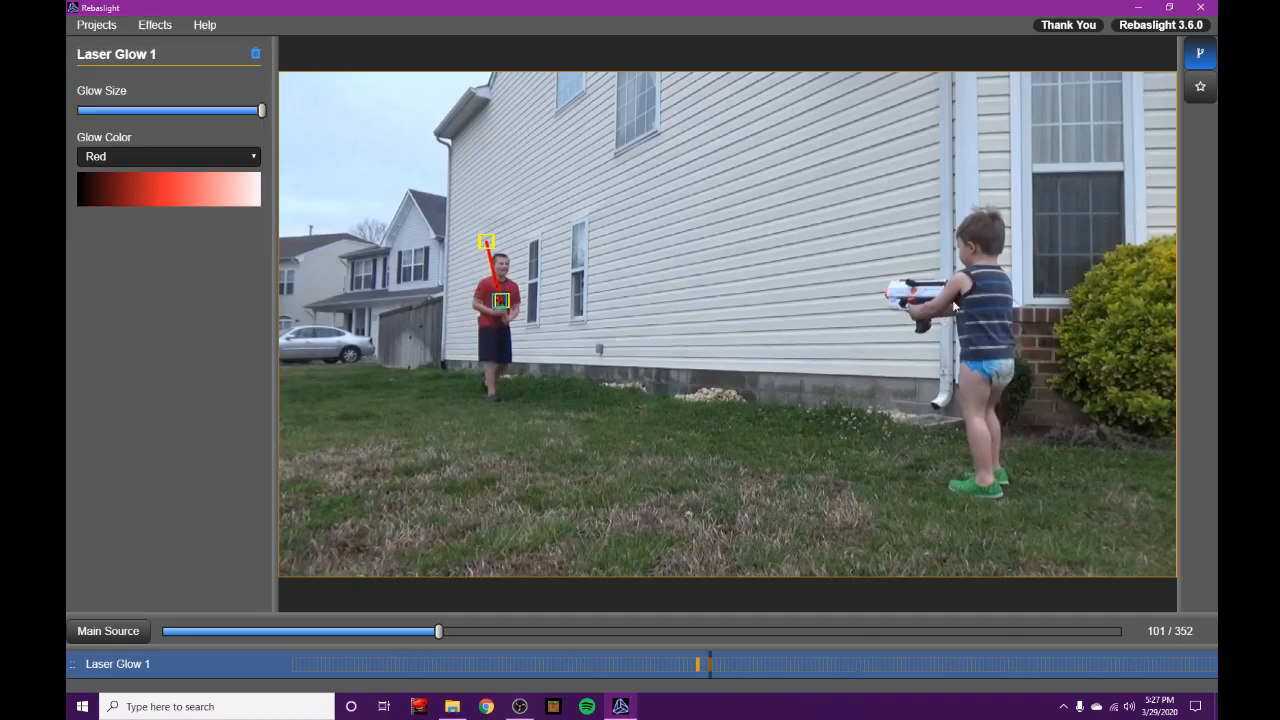
Step through frames 99 to 101 to check how the glow shape follows the saber between keyframes
key(Left)
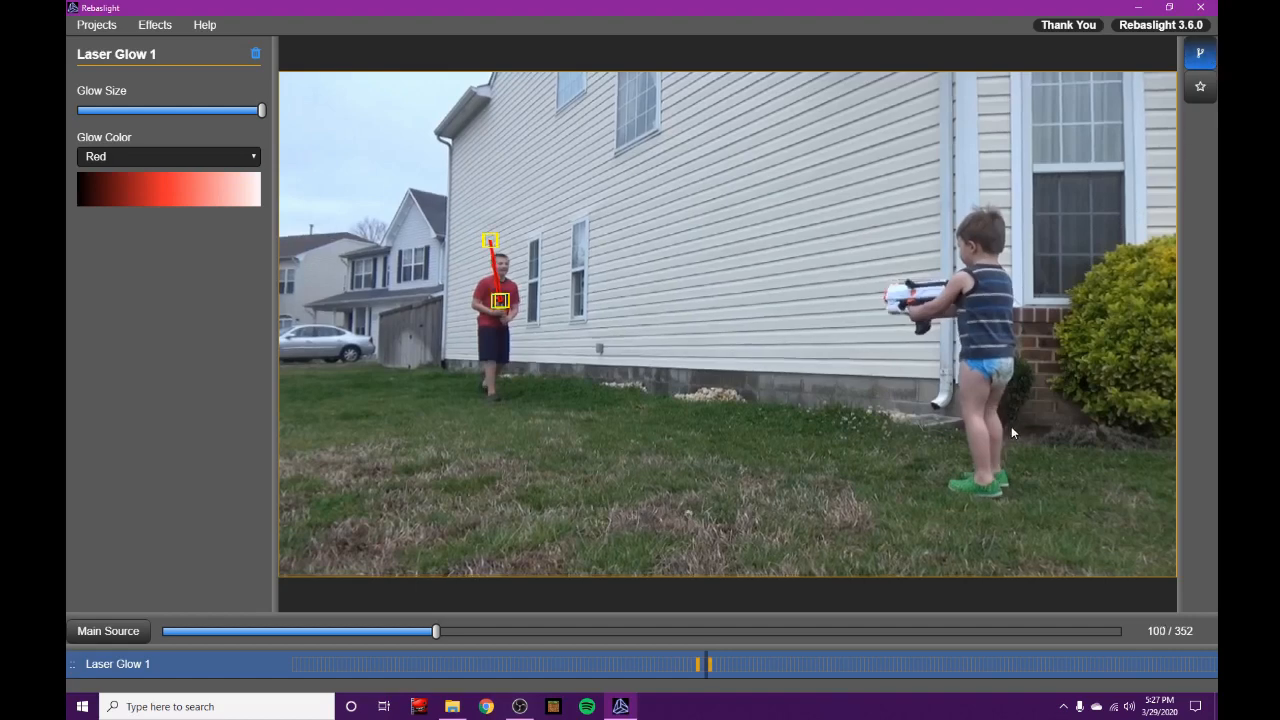
key(Left)
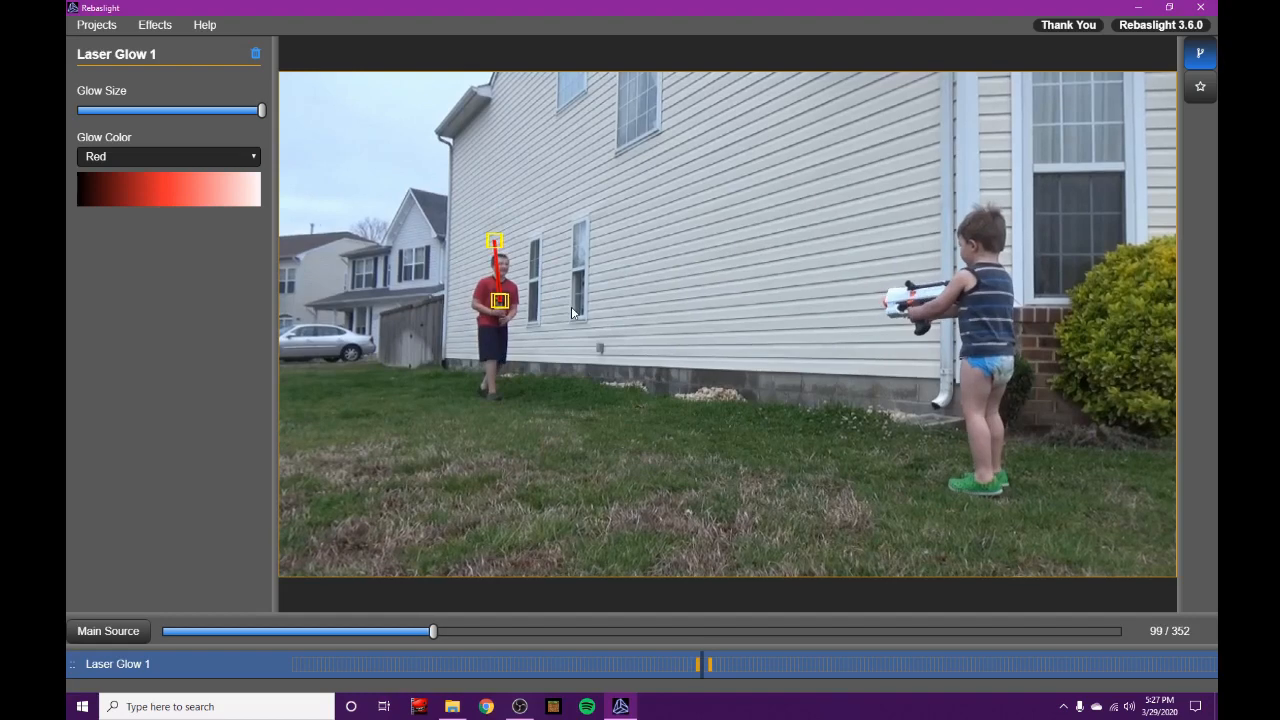
click(710, 664)
key(Left)
key(Left)
key(Right)
key(Right)
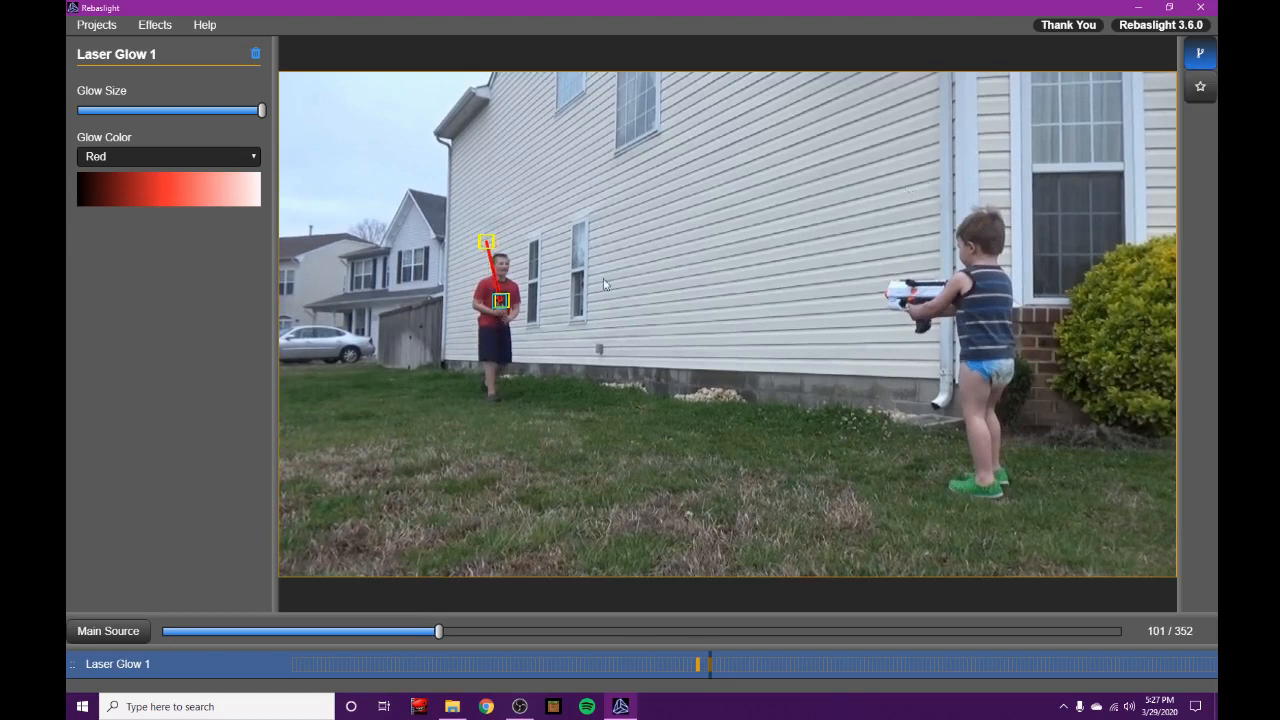
Preview the rendered red glow and compare it with the saber across frames 98 to 101
click(1201, 88)
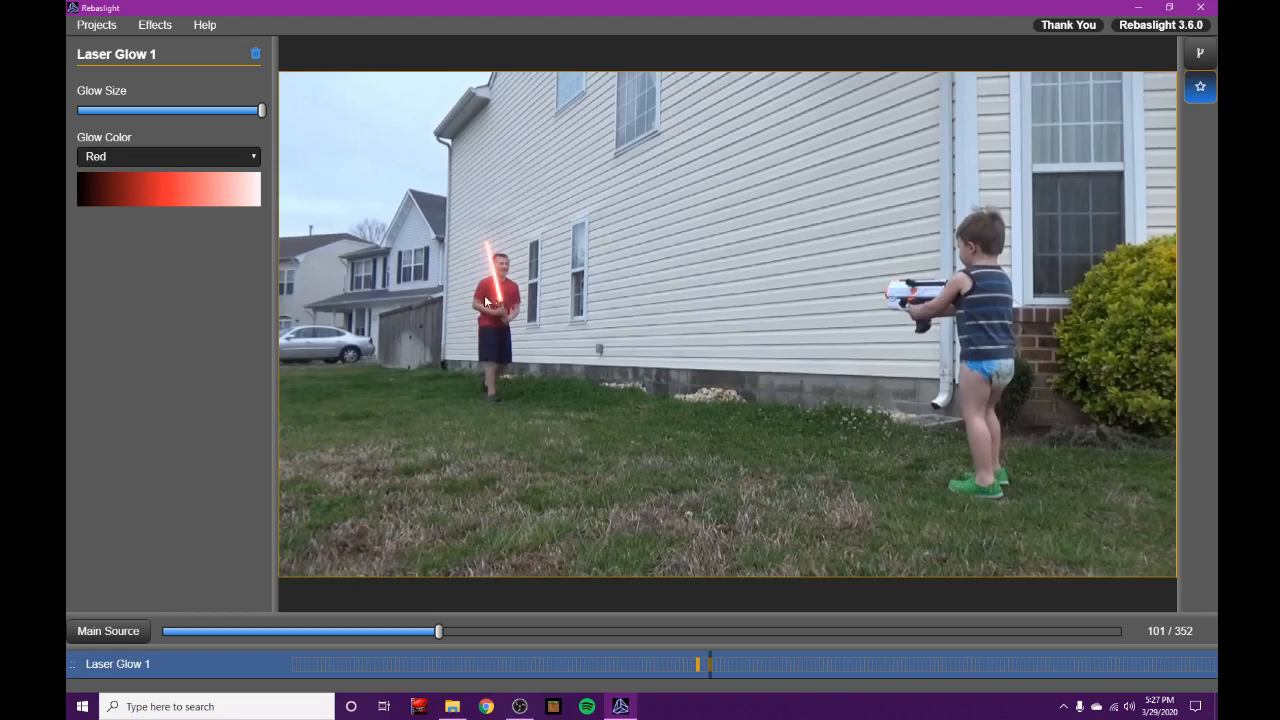
key(Left)
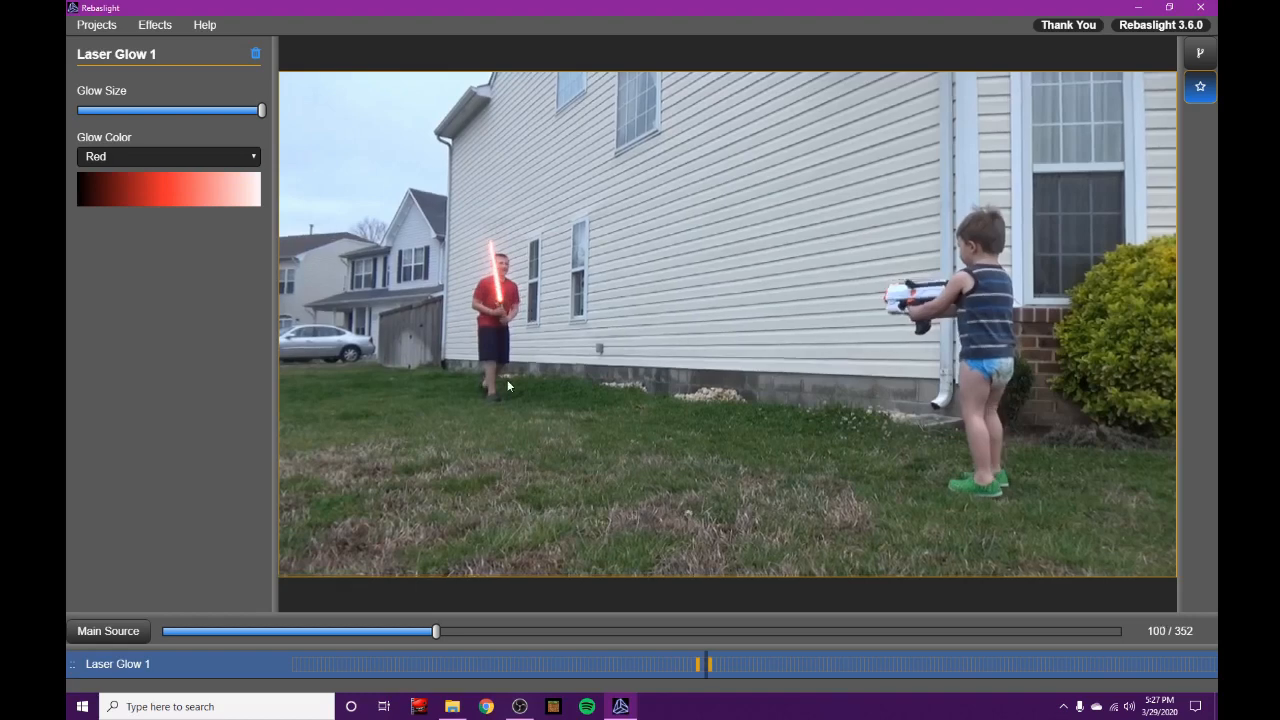
key(Left)
key(Left)
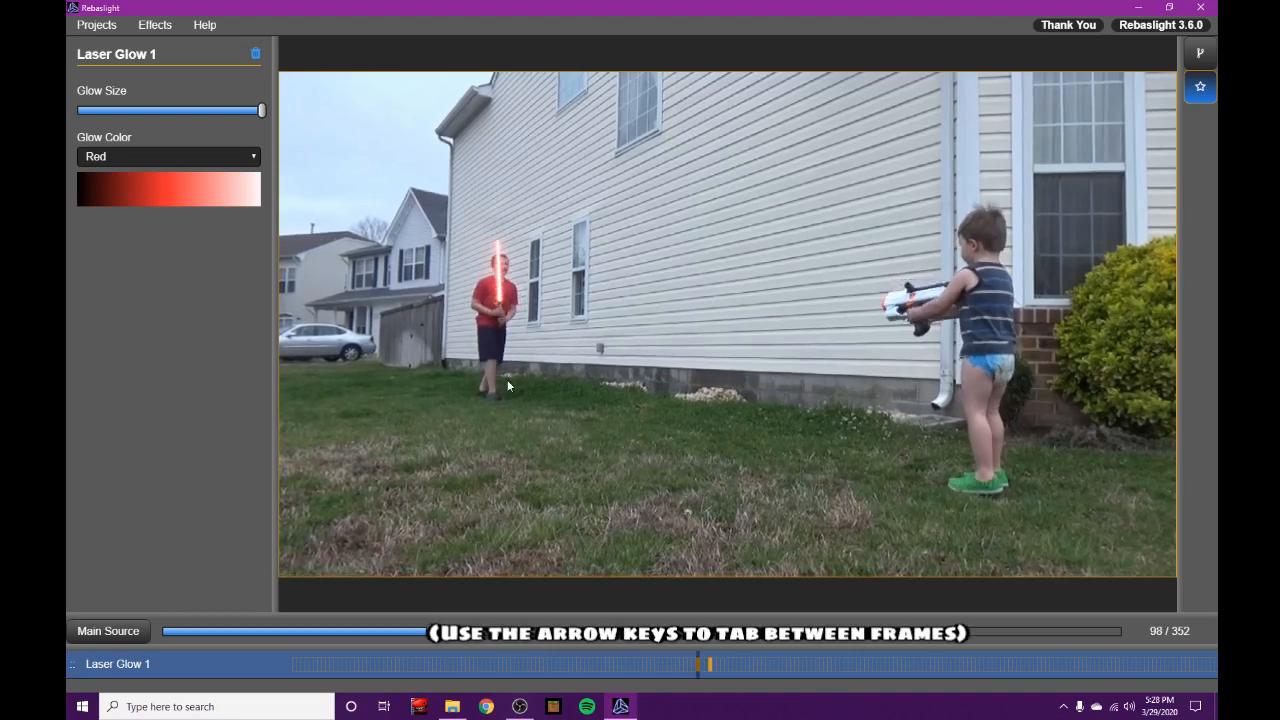
key(Right)
key(Right)
key(Right)
key(Left)
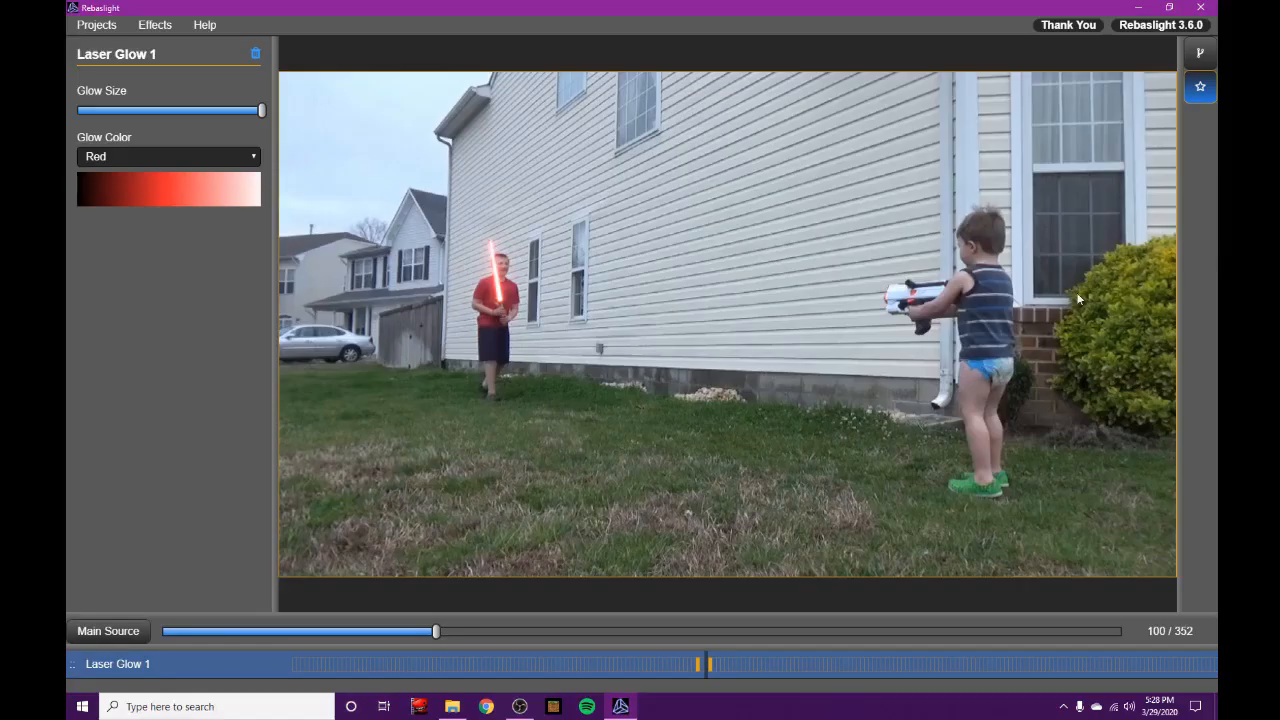
Return to shape editing and fine-tune the glow's tip and hilt points on the saber at frame 100
click(1205, 62)
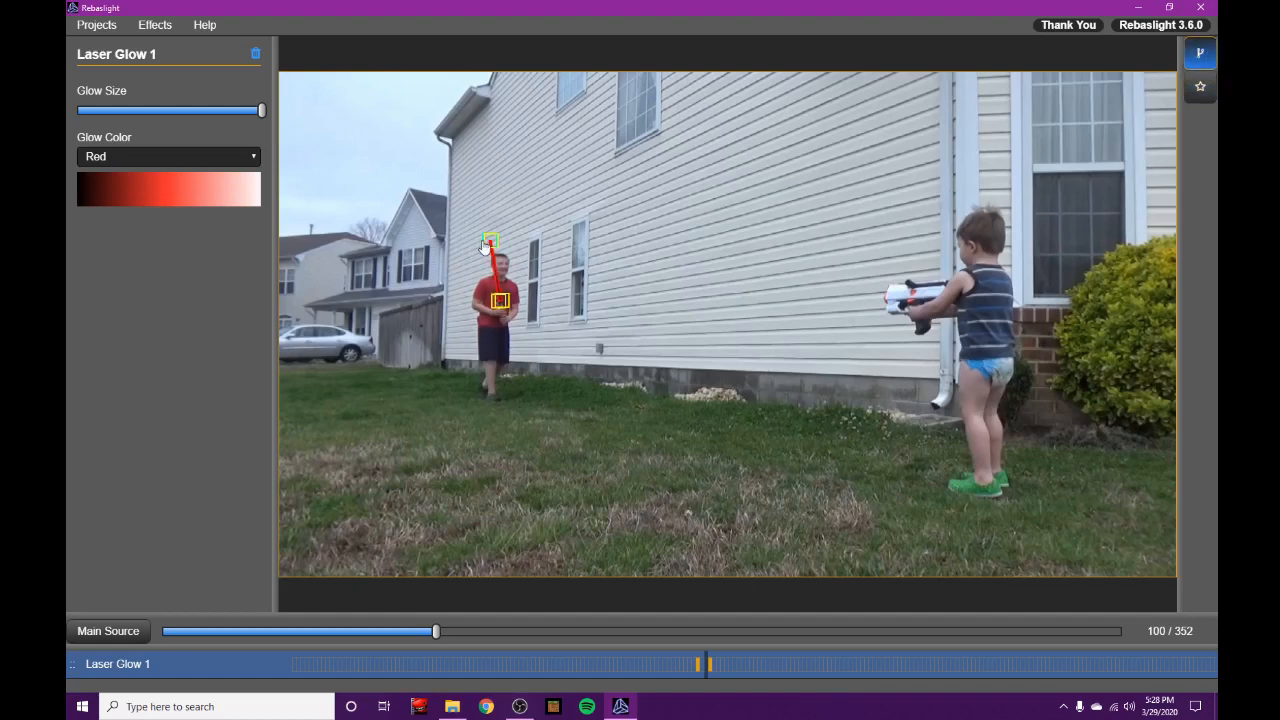
drag(485, 247, 490, 245)
click(493, 309)
drag(492, 310, 500, 305)
click(489, 243)
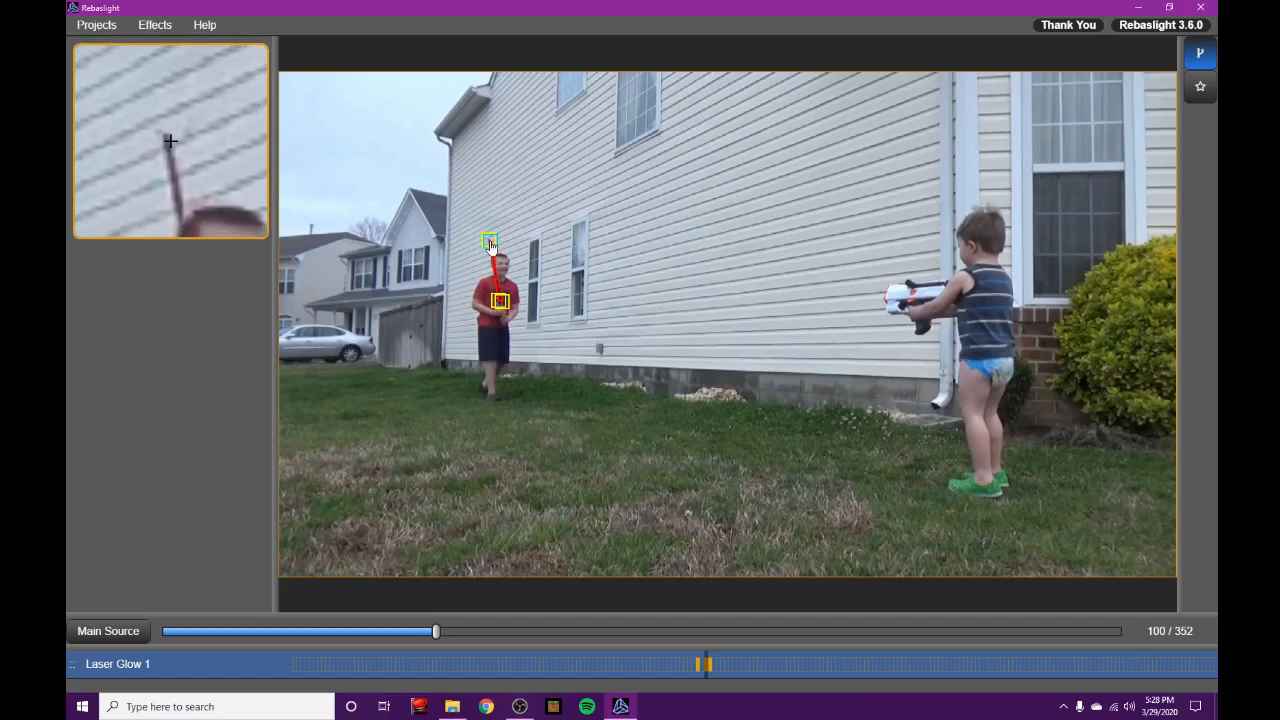
Preview the rendered glow and advance to frame 171 to compare its position with the moving saber
click(1193, 85)
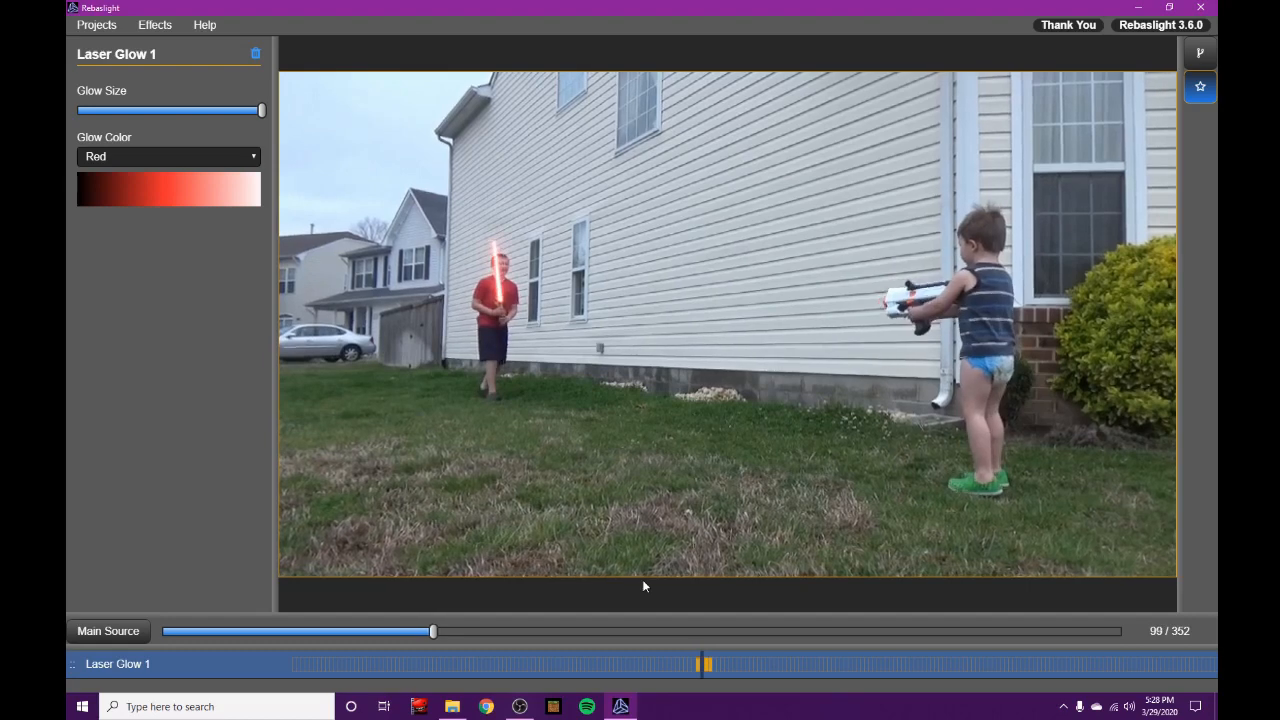
key(Right)
key(Right)
key(Right)
key(Right)
key(Right)
key(Right)
key(Right)
key(Right)
key(Right)
key(Right)
key(Right)
key(Right)
key(Right)
key(Right)
key(Right)
key(Right)
key(Right)
key(Right)
key(Right)
key(Right)
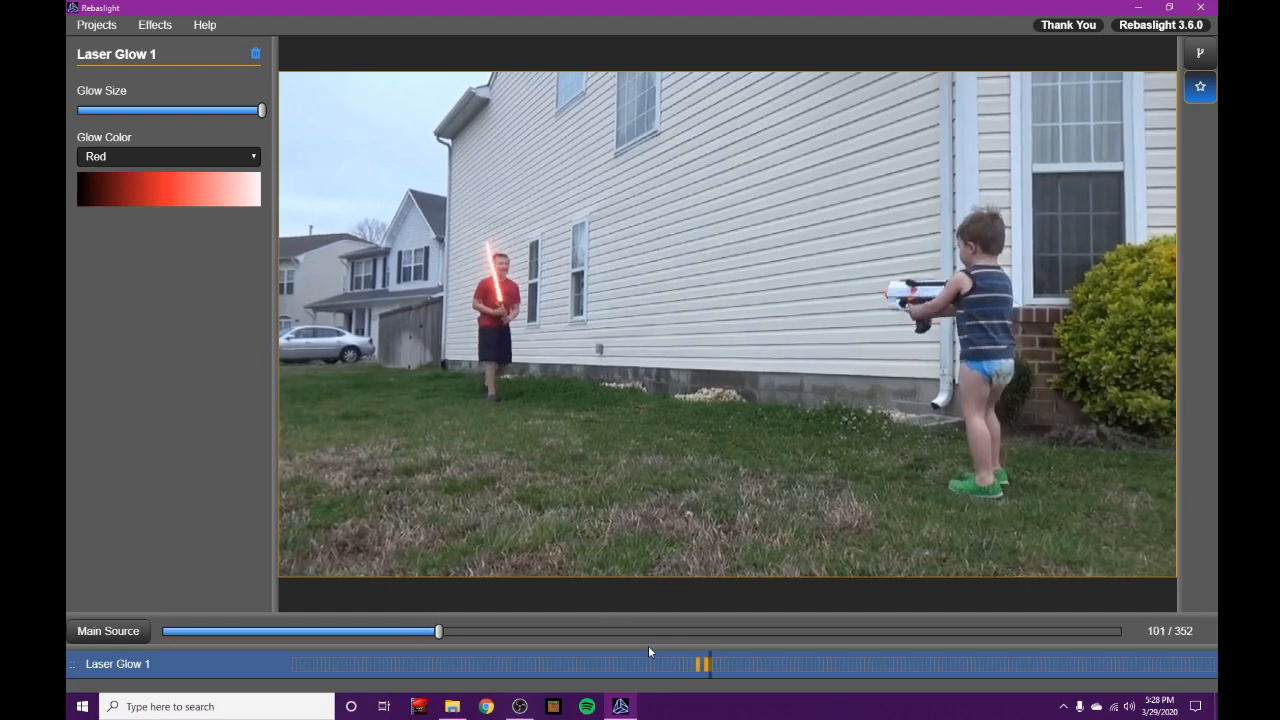
key(Right)
key(Right)
key(Right)
key(Right)
key(Right)
key(Right)
key(Right)
key(Right)
key(Right)
key(Right)
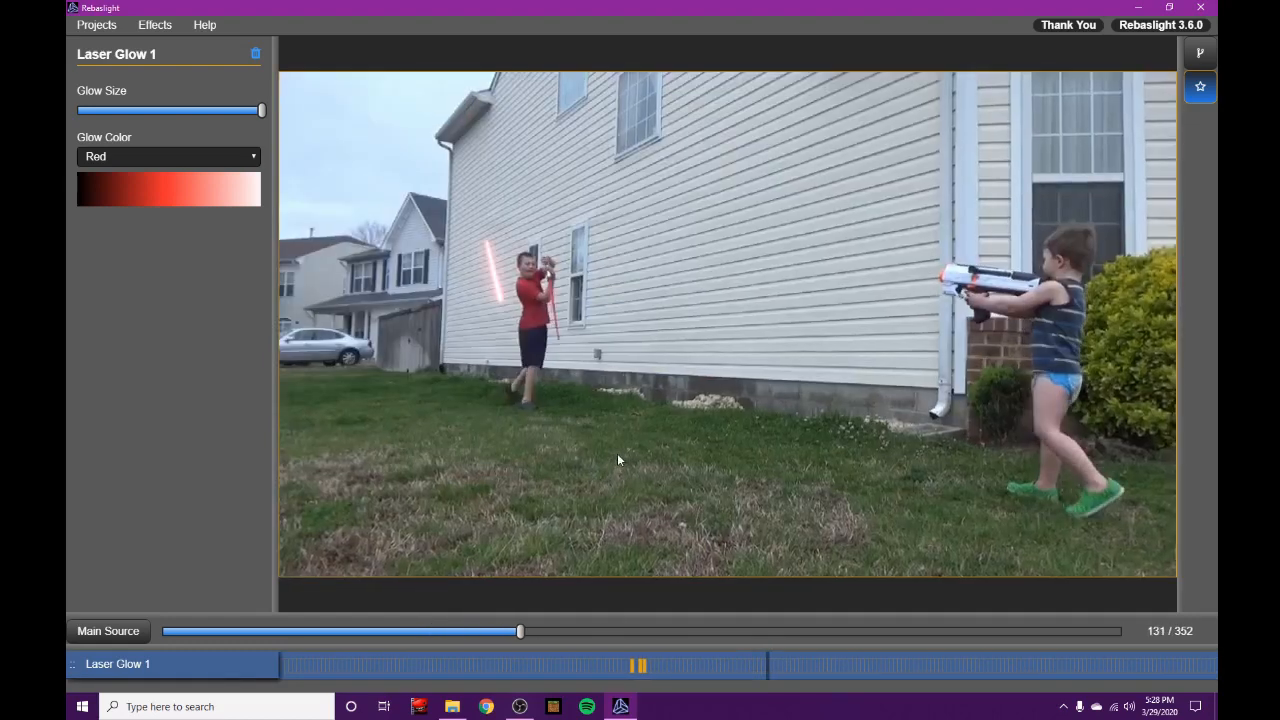
key(Right)
key(Right)
key(Right)
key(Right)
key(Right)
key(Right)
key(Right)
key(Right)
key(Right)
key(Right)
key(Right)
key(Right)
key(Right)
key(Right)
key(Right)
key(Right)
key(Right)
key(Right)
key(Right)
key(Right)
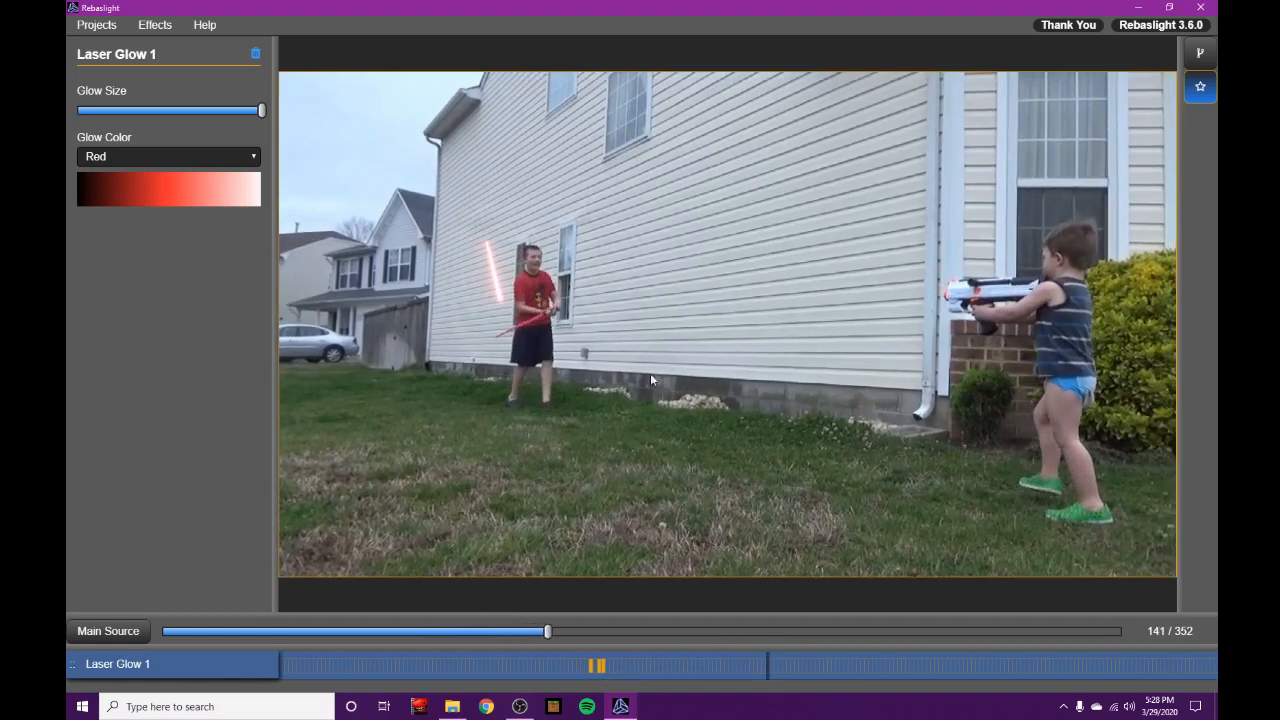
key(Right)
key(Right)
key(Right)
key(Right)
key(Right)
key(Right)
key(Right)
key(Right)
key(Right)
key(Right)
key(Right)
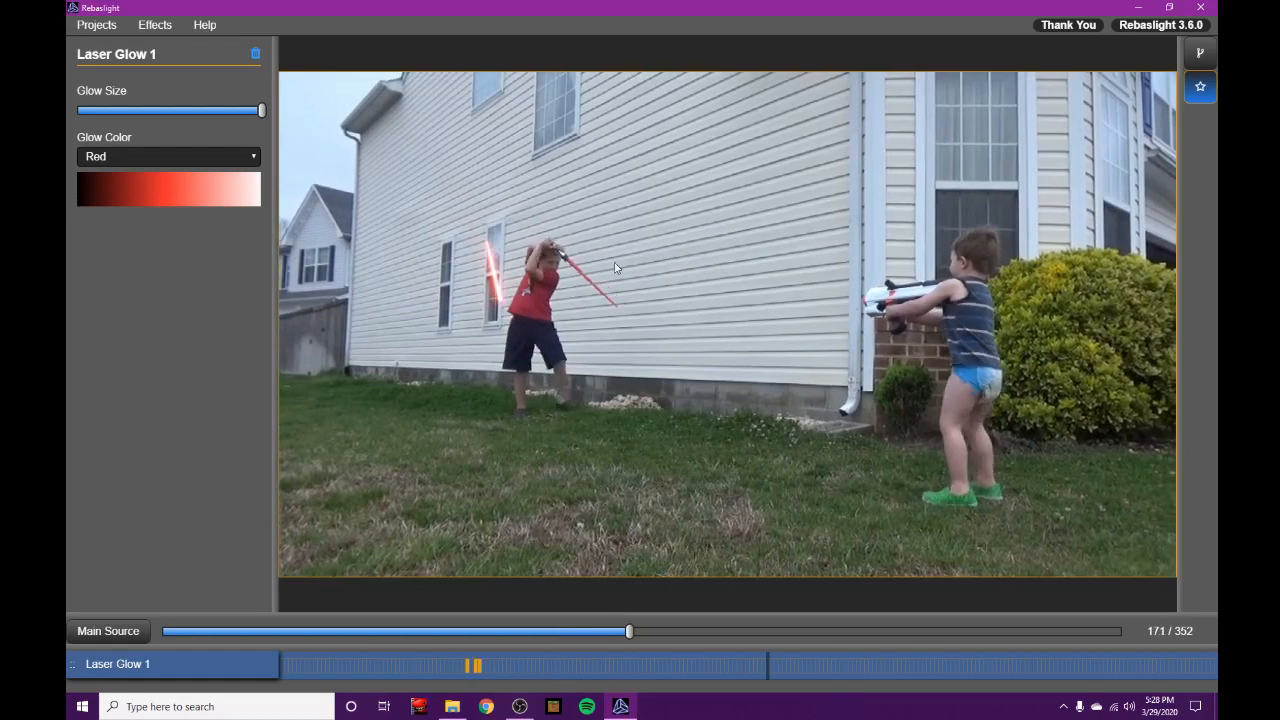
Go back through the rendered footage to frame 107, checking the glow against the saber and the blaster's movement
key(Left)
key(Left)
key(Left)
key(Left)
key(Left)
key(Left)
key(Left)
key(Left)
key(Left)
key(Left)
key(Left)
key(Left)
key(Left)
key(Left)
key(Left)
key(Left)
key(Left)
key(Left)
key(Left)
key(Left)
key(Left)
key(Left)
key(Left)
key(Left)
key(Left)
key(Left)
key(Left)
key(Left)
key(Left)
key(Left)
key(Left)
key(Left)
key(Left)
key(Left)
key(Left)
key(Left)
key(Left)
key(Left)
key(Left)
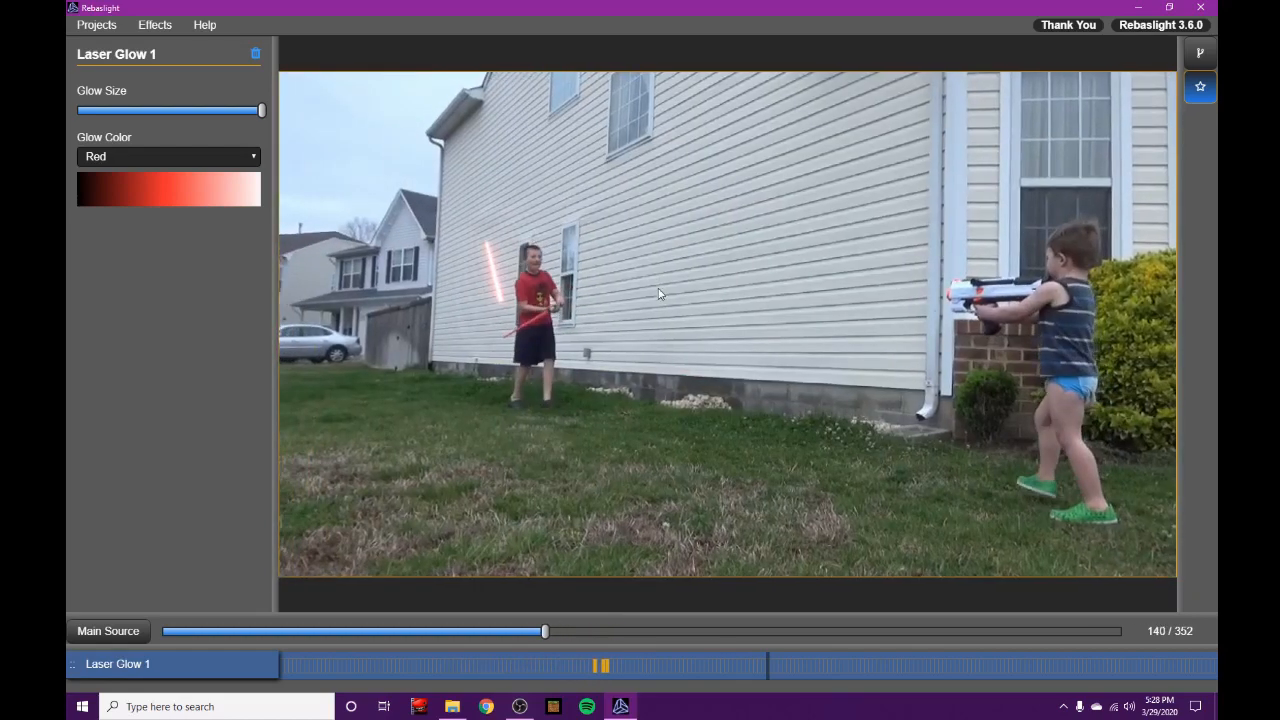
key(Left)
key(Left)
key(Left)
key(Left)
key(Left)
key(Left)
key(Left)
key(Left)
key(Left)
key(Left)
key(Left)
key(Left)
key(Left)
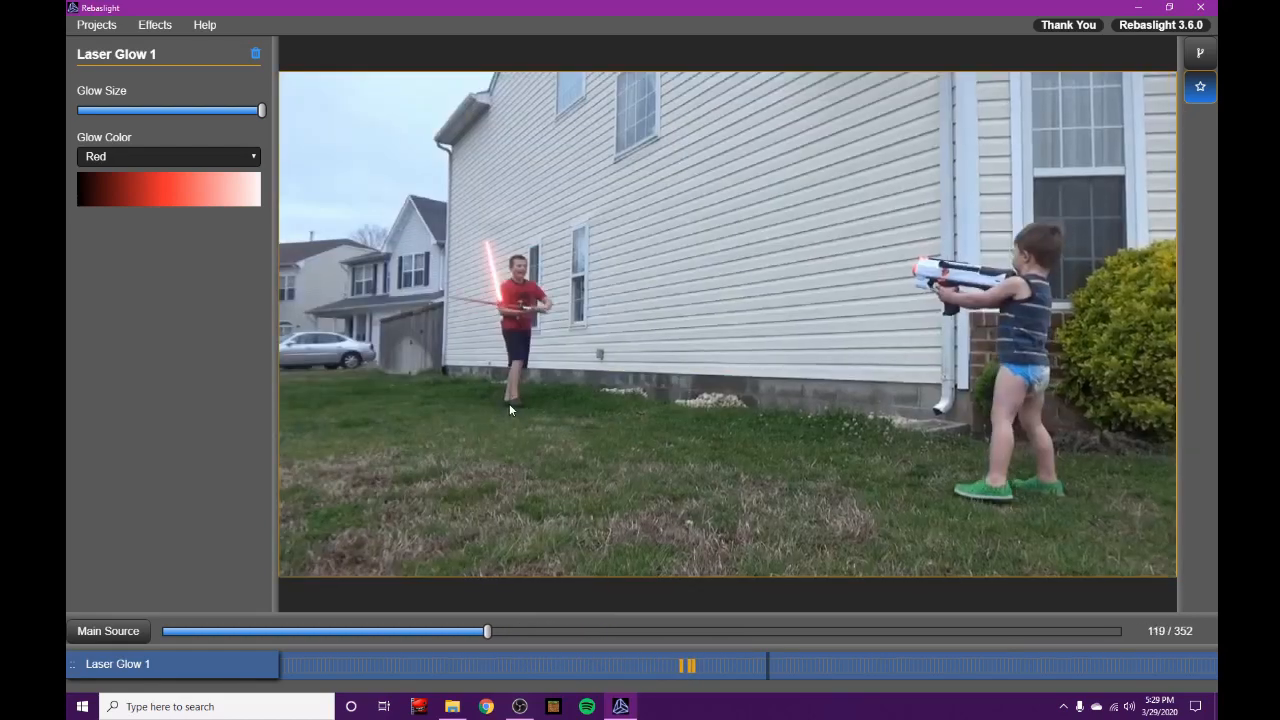
key(Left)
key(Left)
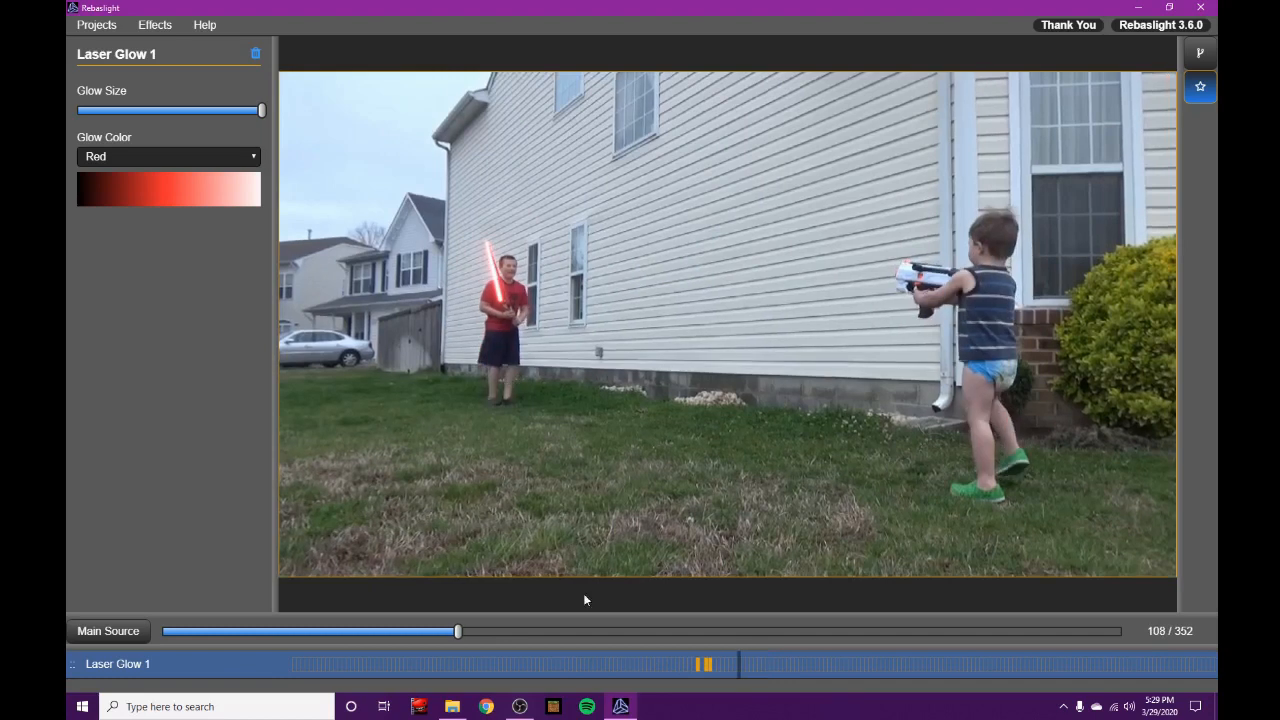
Add a second Laser Glow effect with the Red glow color and the glow size at maximum
click(154, 27)
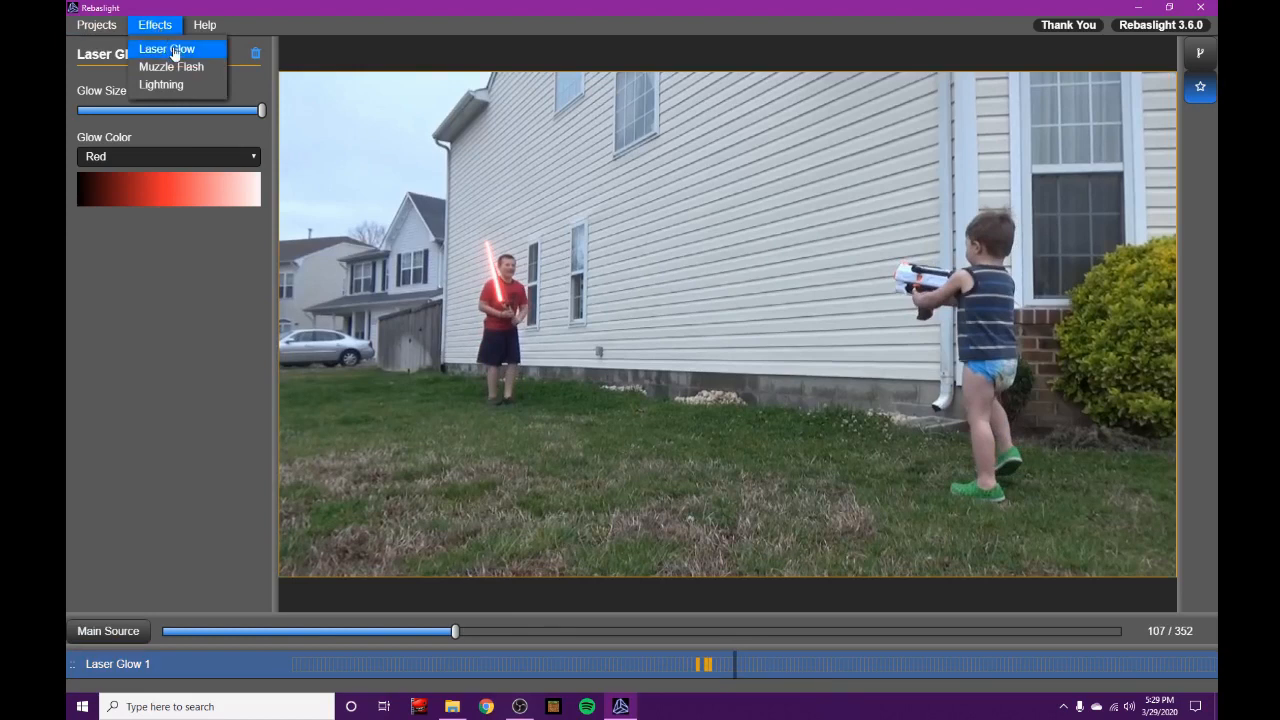
click(167, 49)
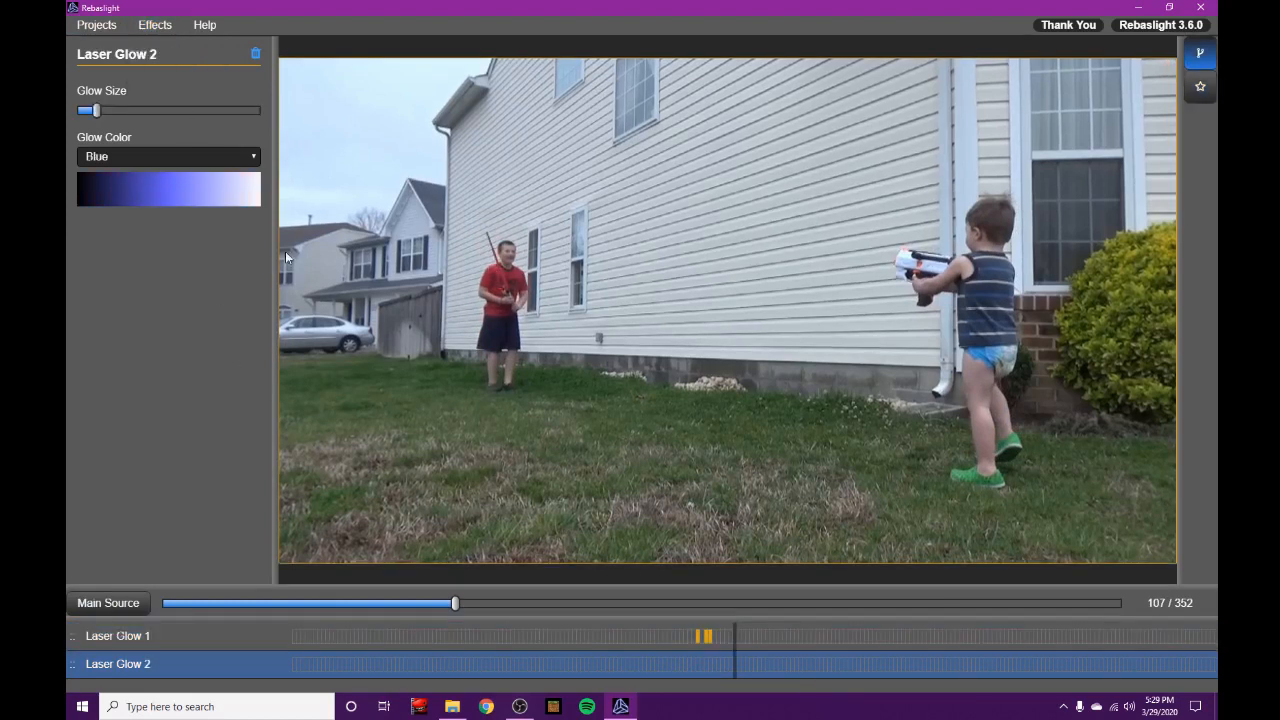
click(231, 160)
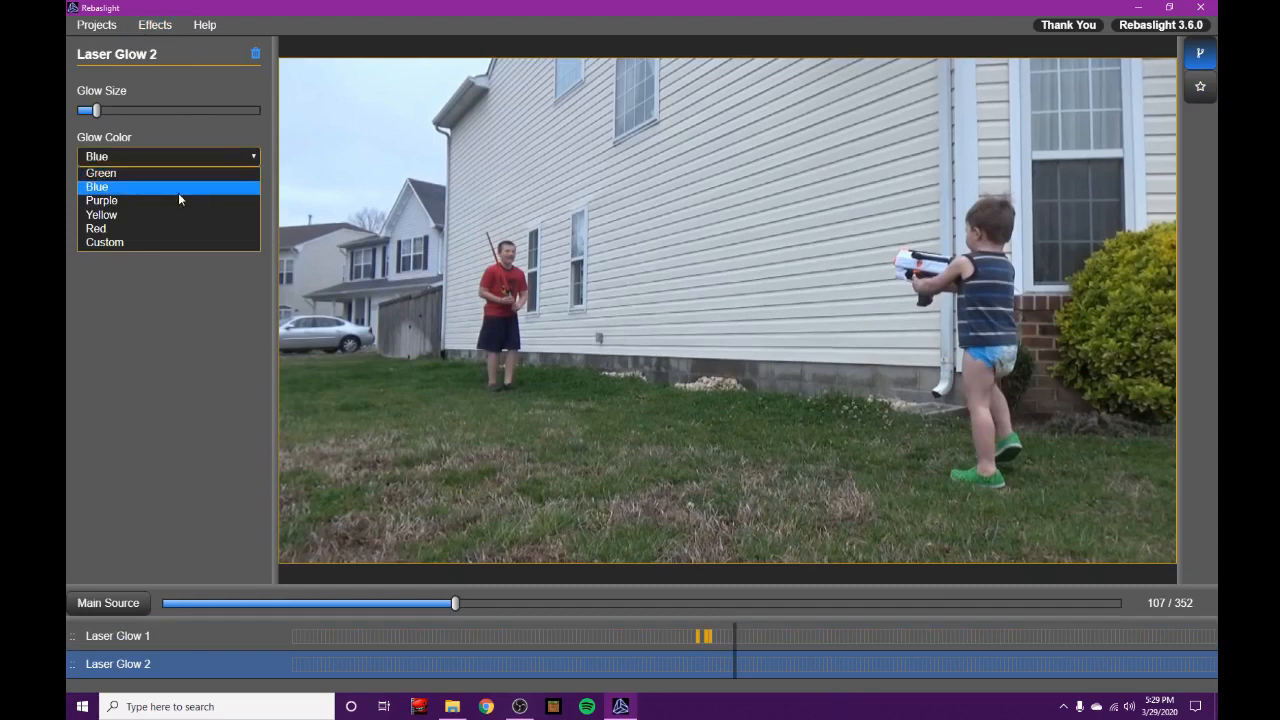
click(140, 229)
drag(96, 111, 113, 114)
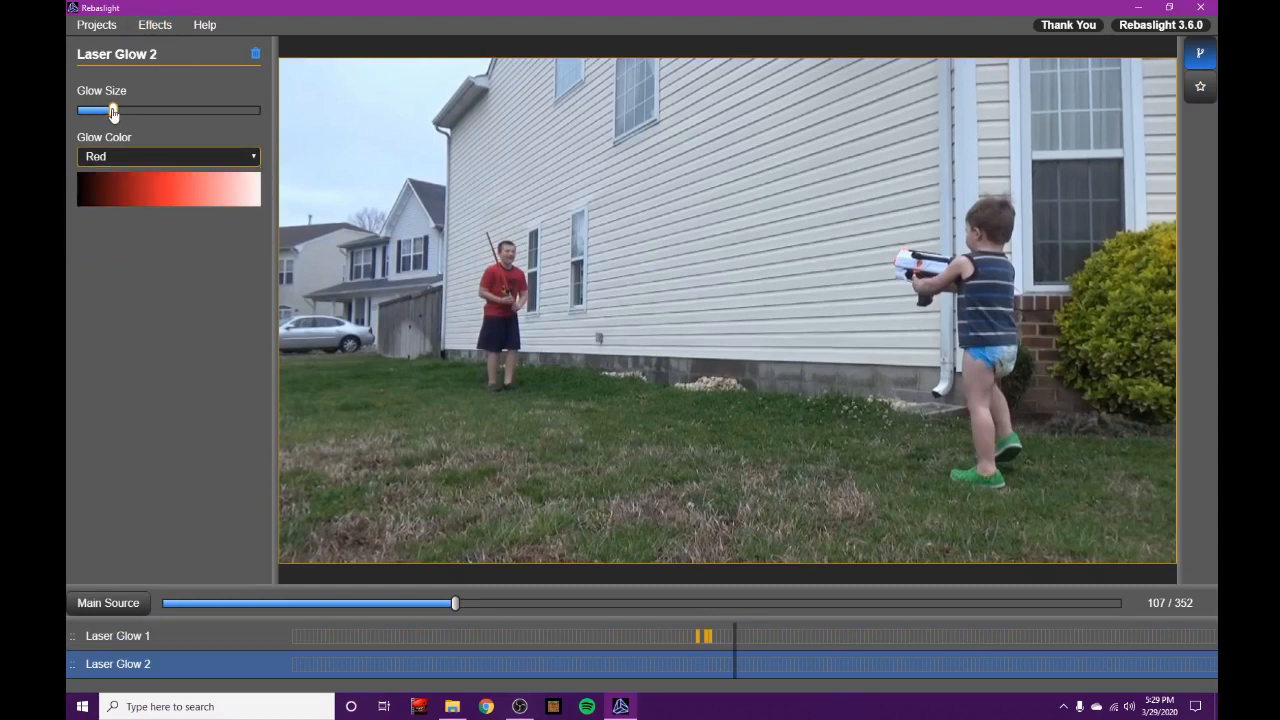
drag(113, 113, 263, 111)
click(238, 157)
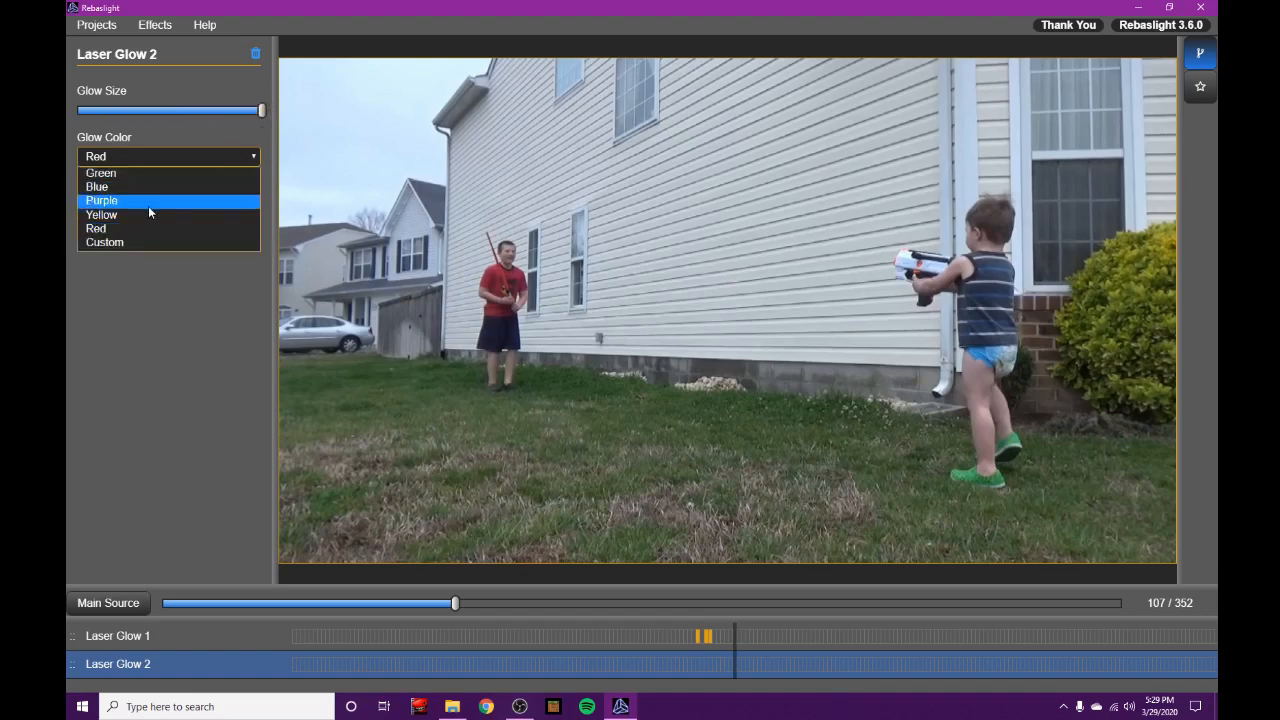
click(131, 229)
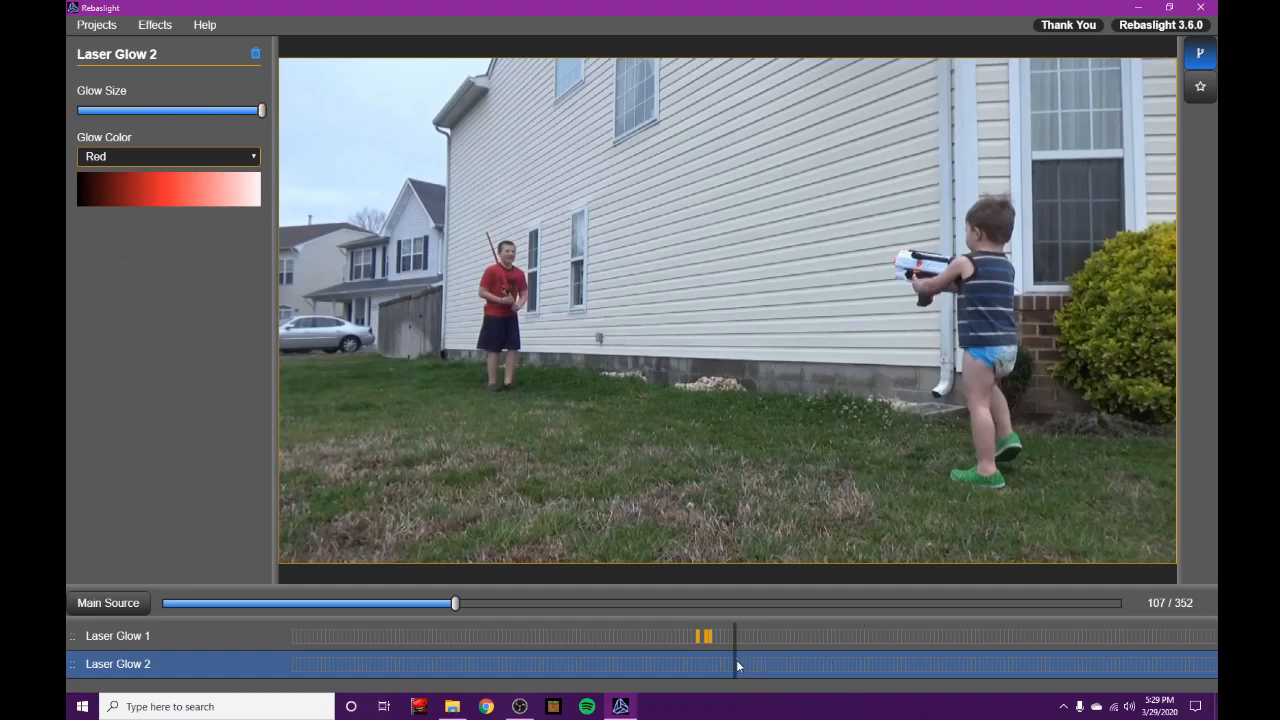
Draw a short horizontal Laser Glow 2 bolt in front of the blaster's muzzle at frame 115 and preview it rendered
key(Right)
key(Right)
key(Right)
key(Right)
key(Right)
key(Right)
key(Right)
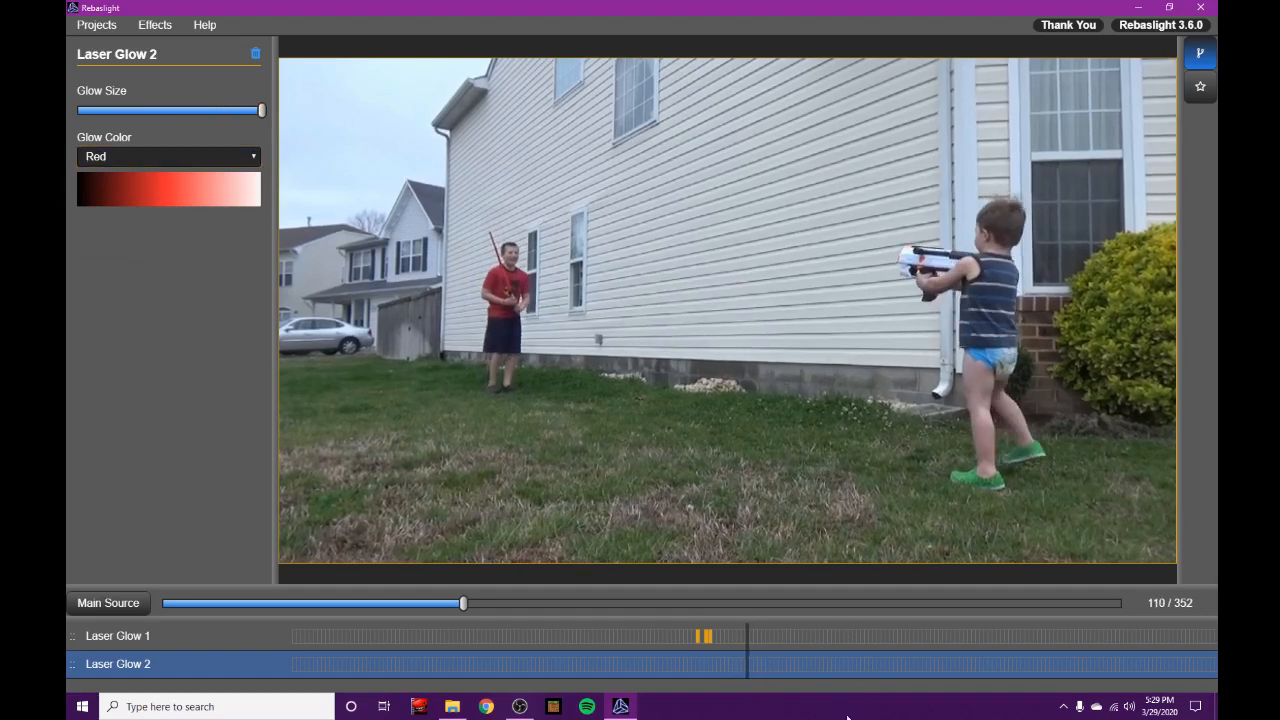
key(Right)
key(Right)
key(Right)
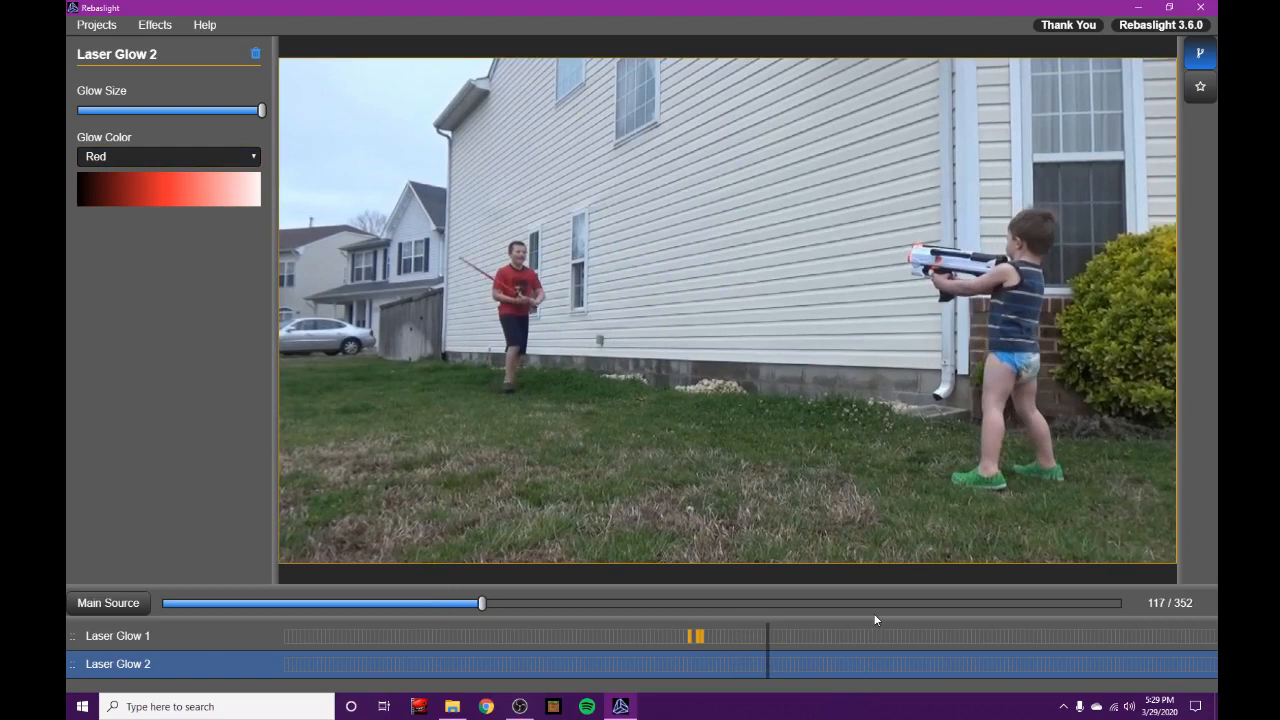
key(Left)
key(Left)
key(Left)
key(Right)
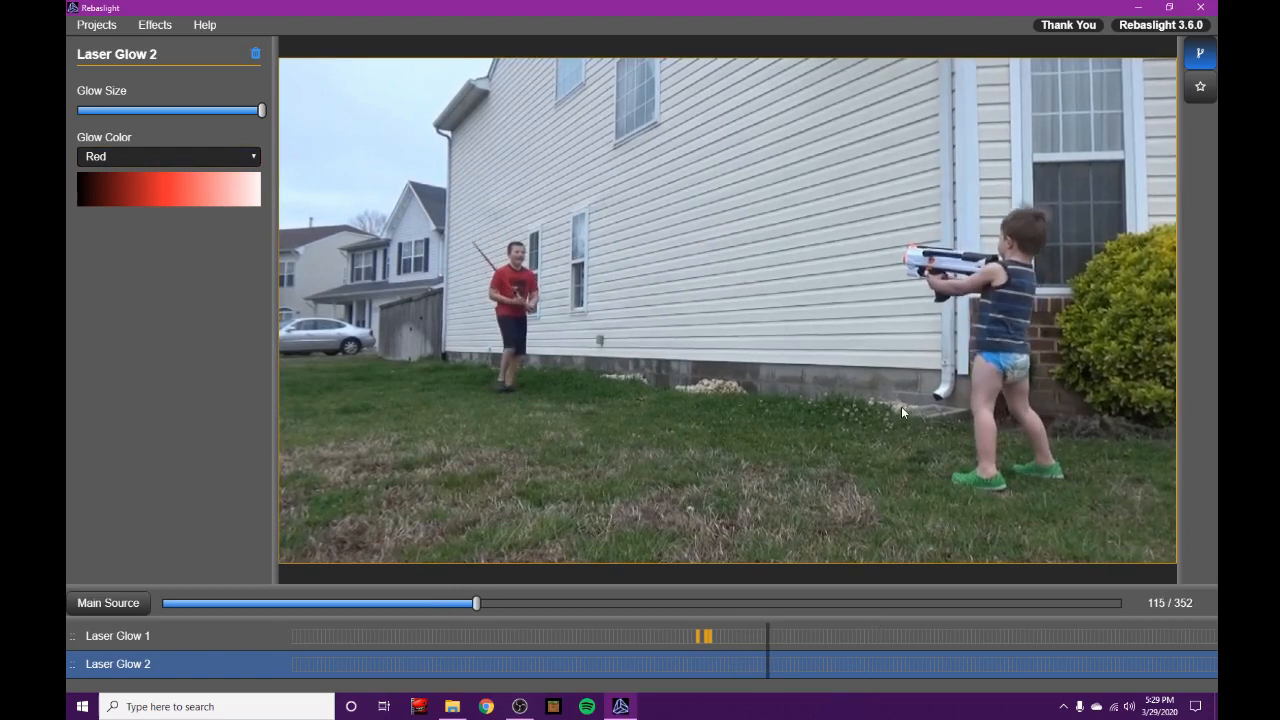
click(905, 258)
click(871, 262)
click(902, 273)
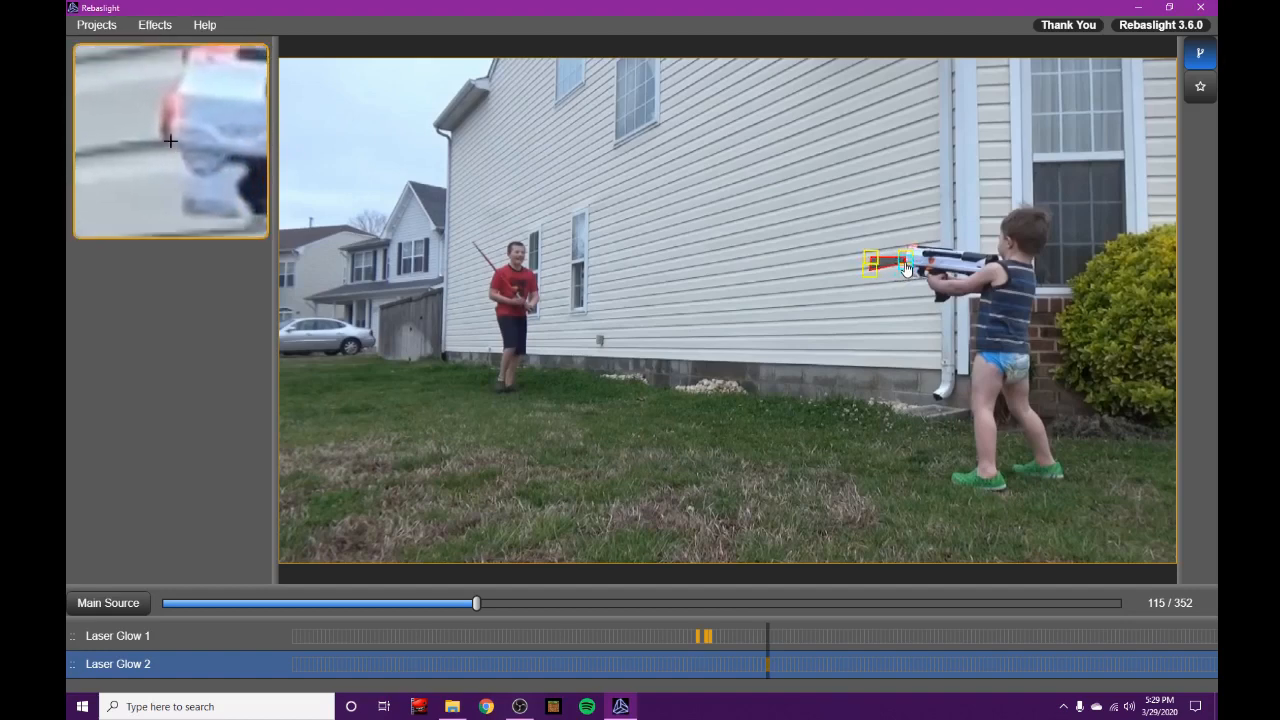
drag(867, 274, 867, 252)
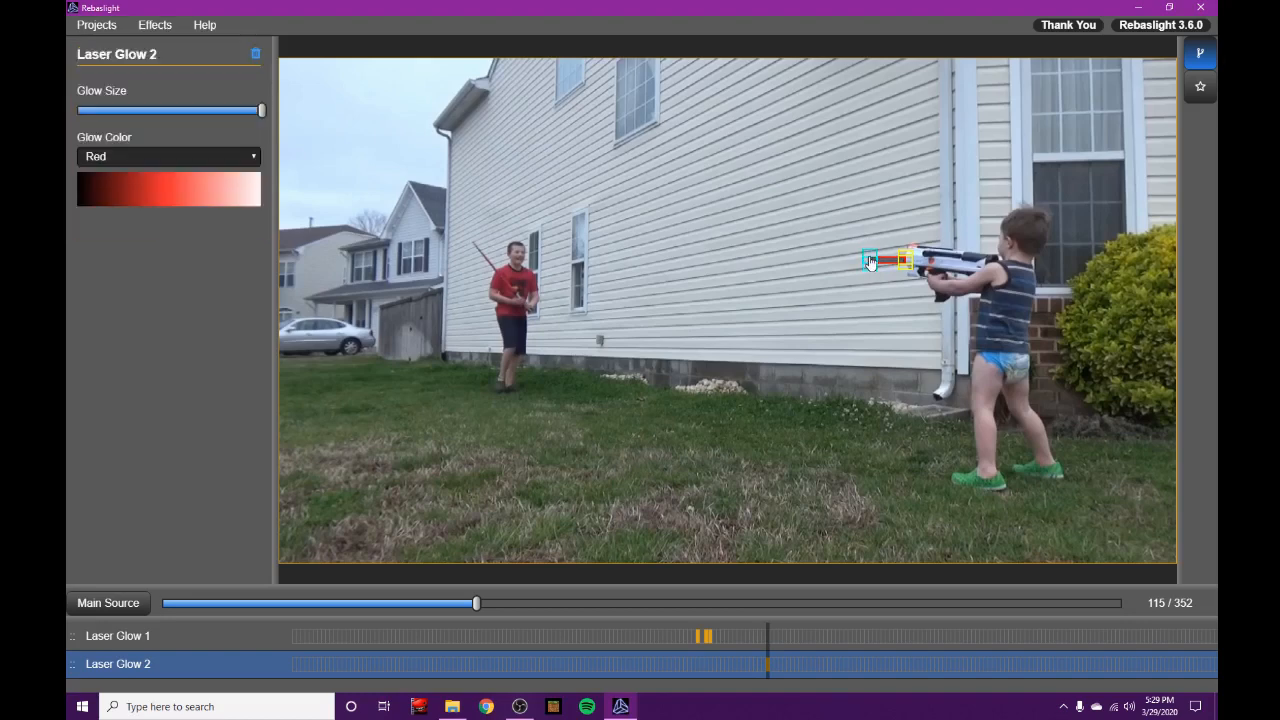
click(1212, 92)
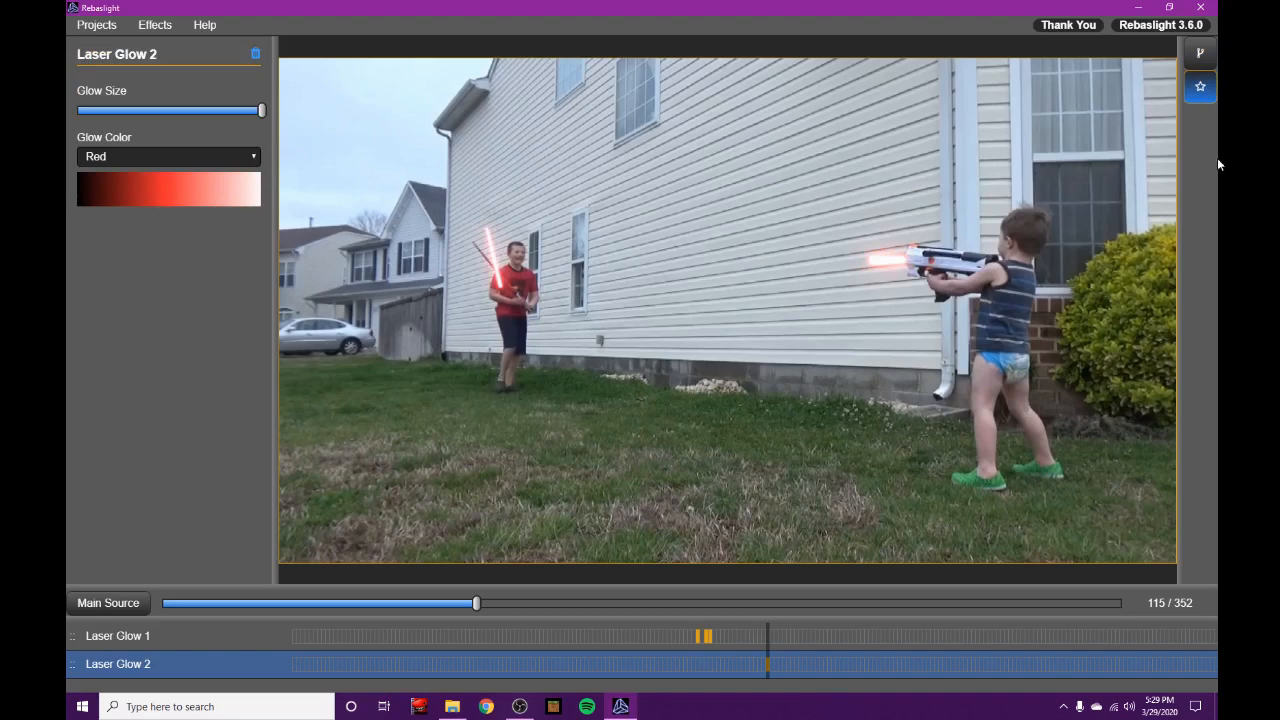
Move the whole Laser Glow 2 bolt from the muzzle onto the saber at frame 119 and preview the rendered result
click(1200, 56)
key(Right)
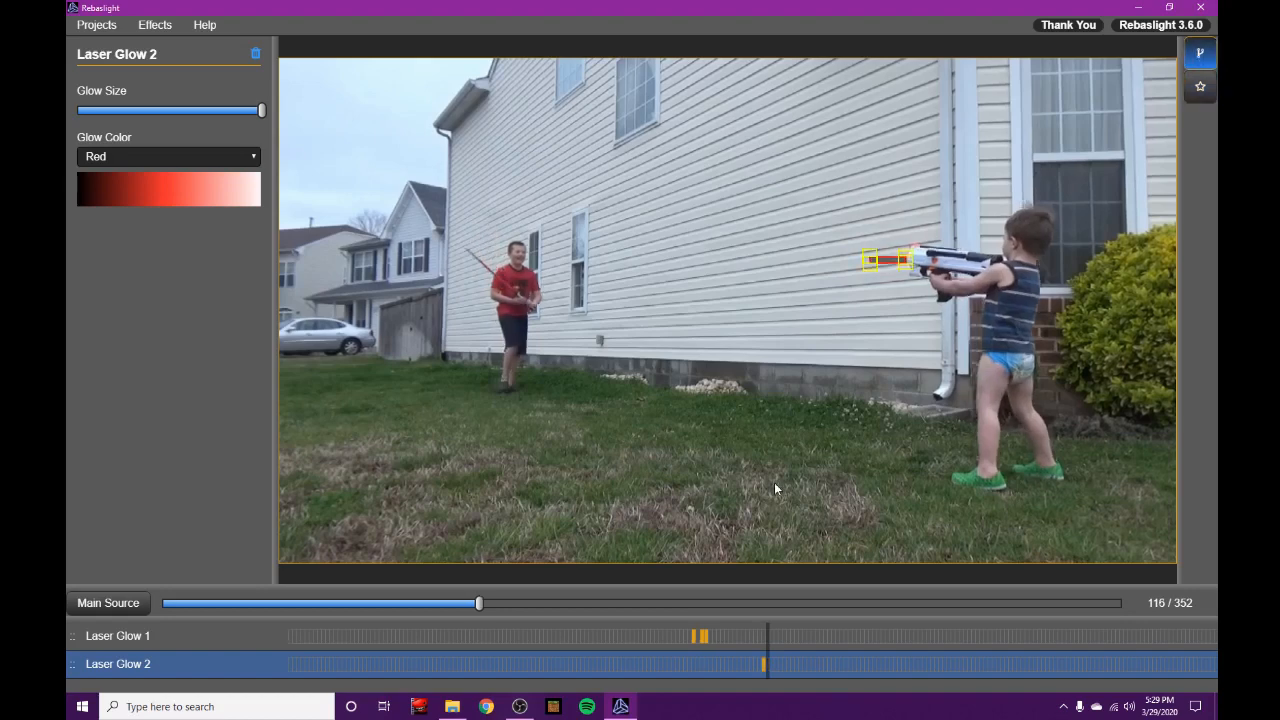
key(Right)
key(Right)
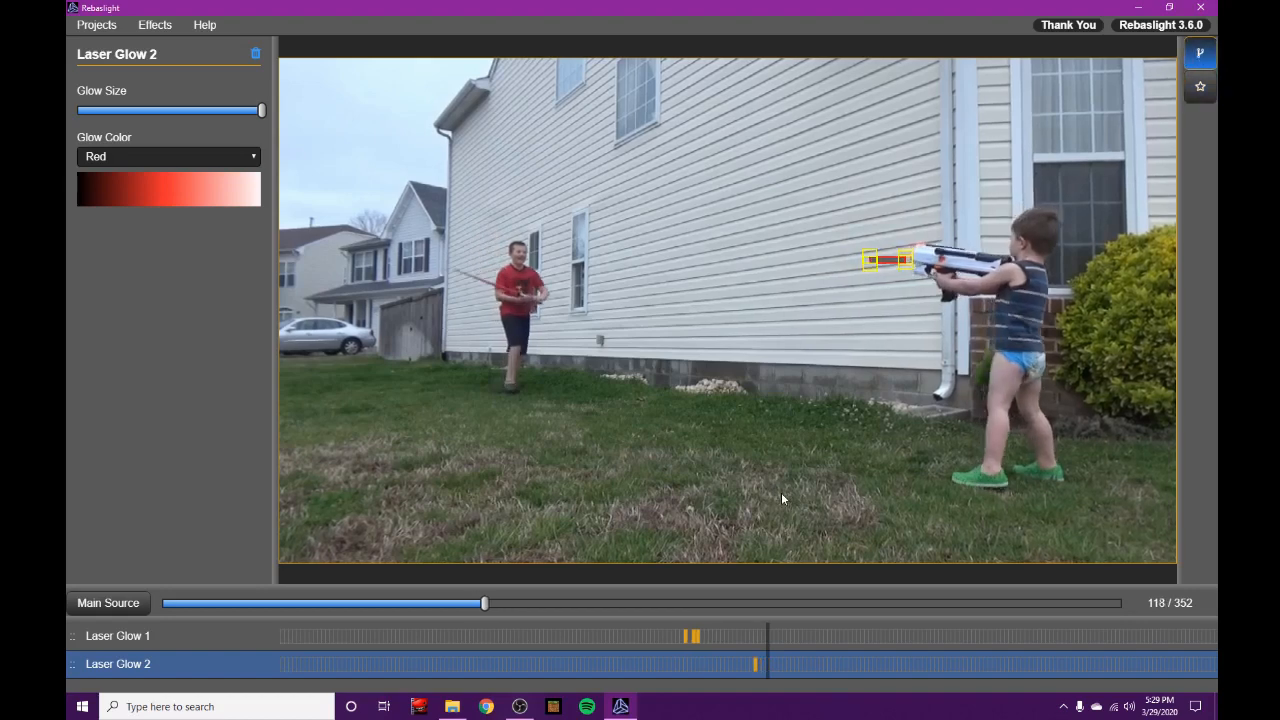
key(Left)
key(Left)
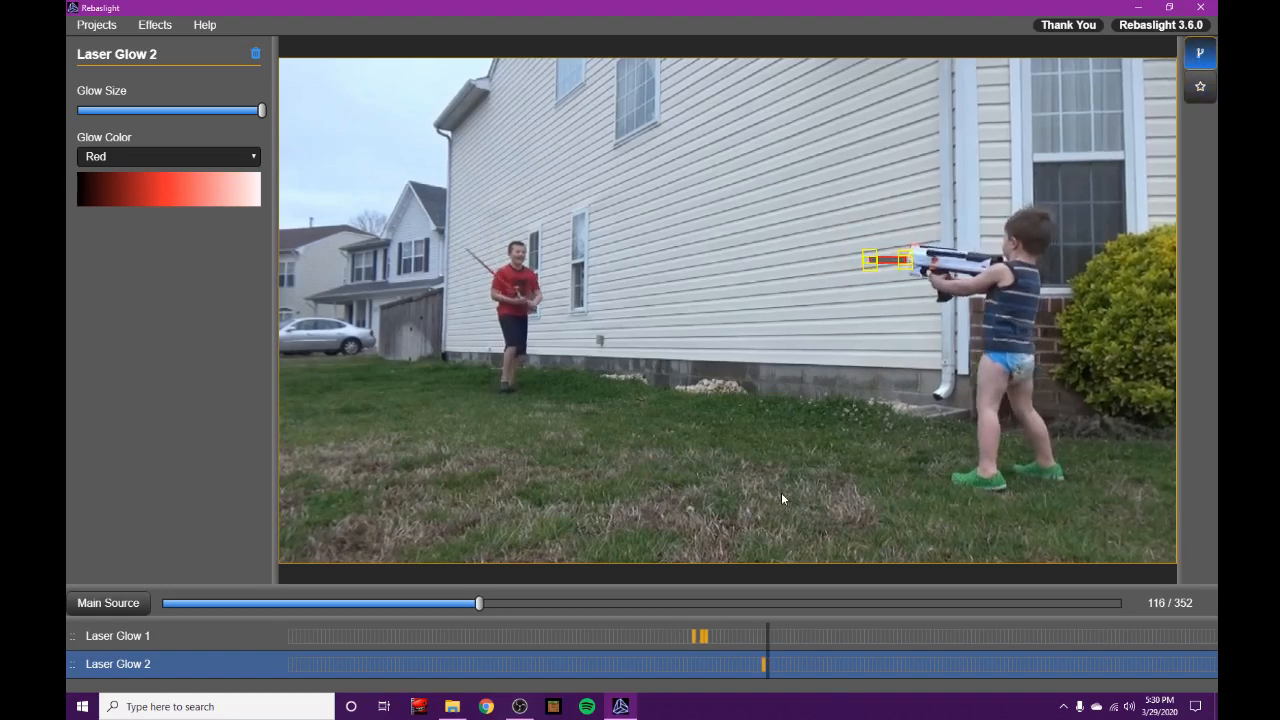
key(Right)
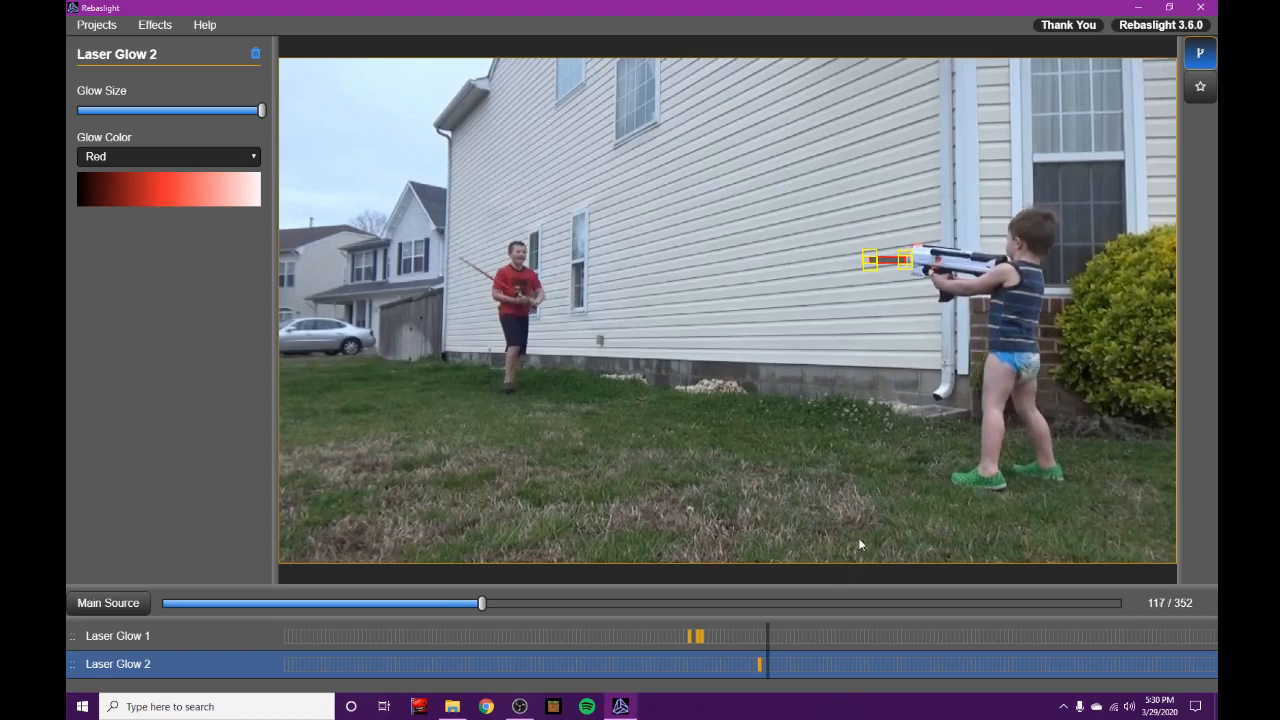
key(Right)
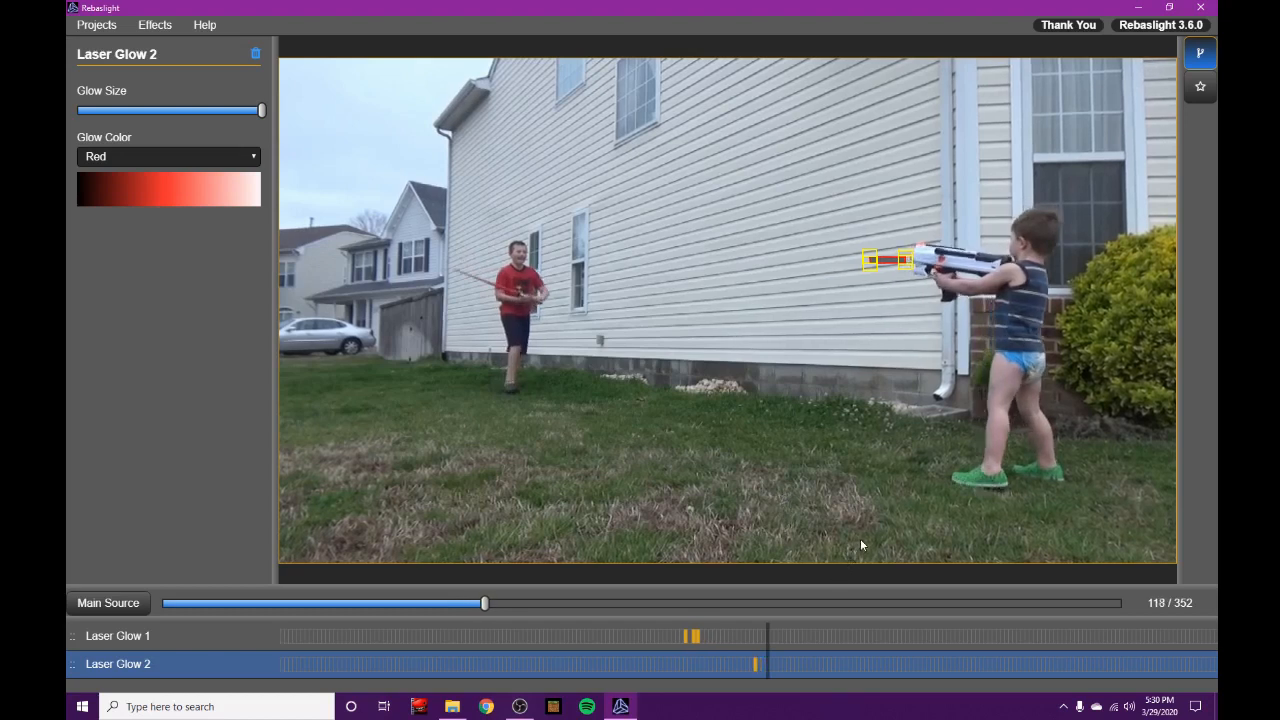
key(Right)
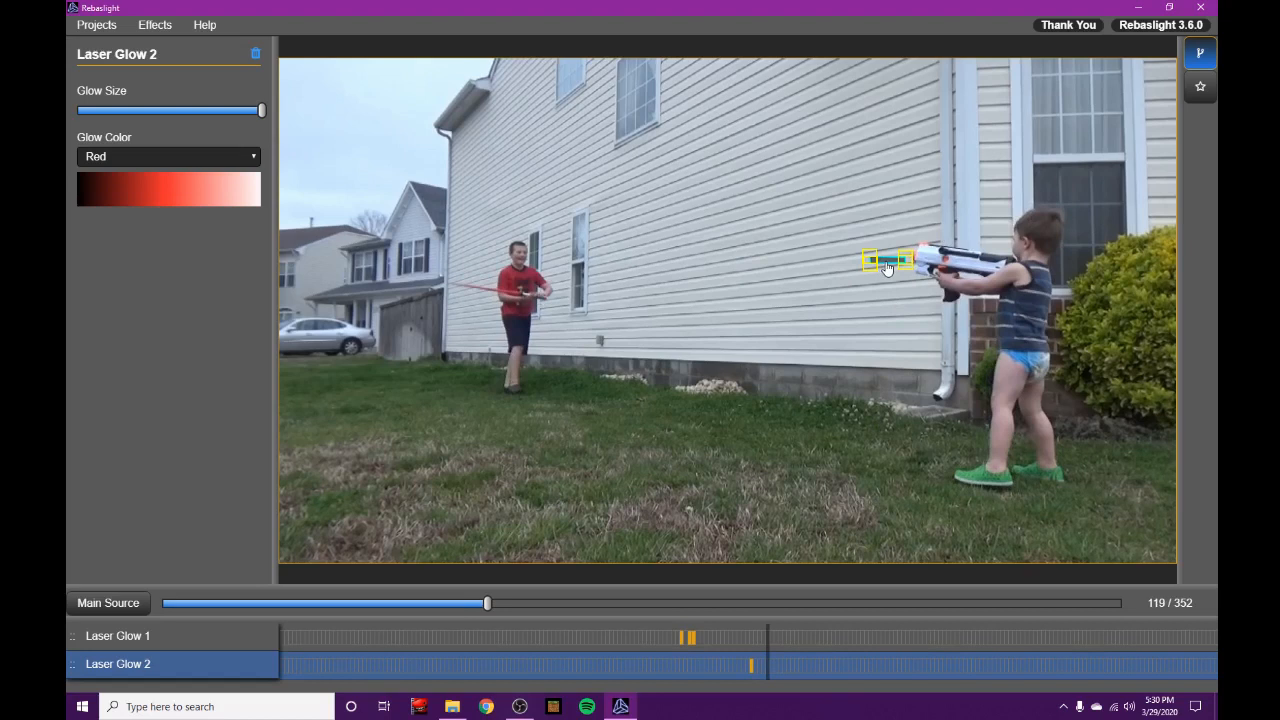
click(886, 268)
drag(886, 268, 512, 293)
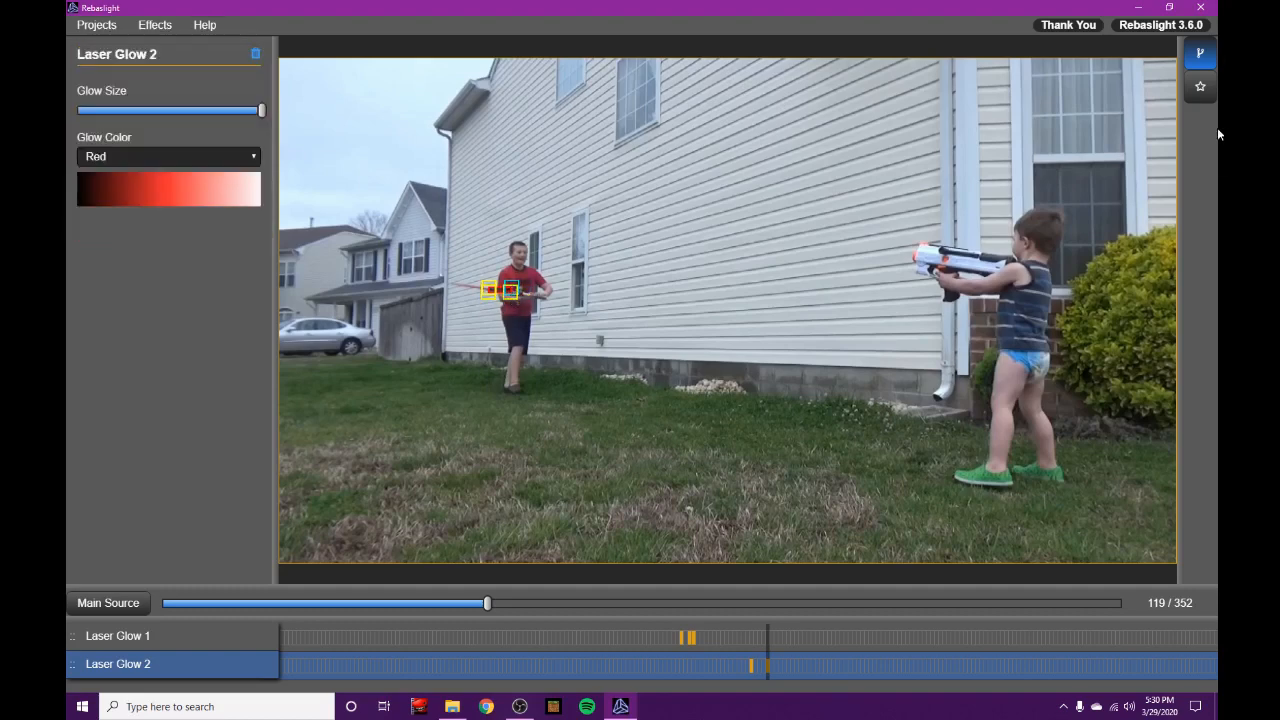
click(1208, 89)
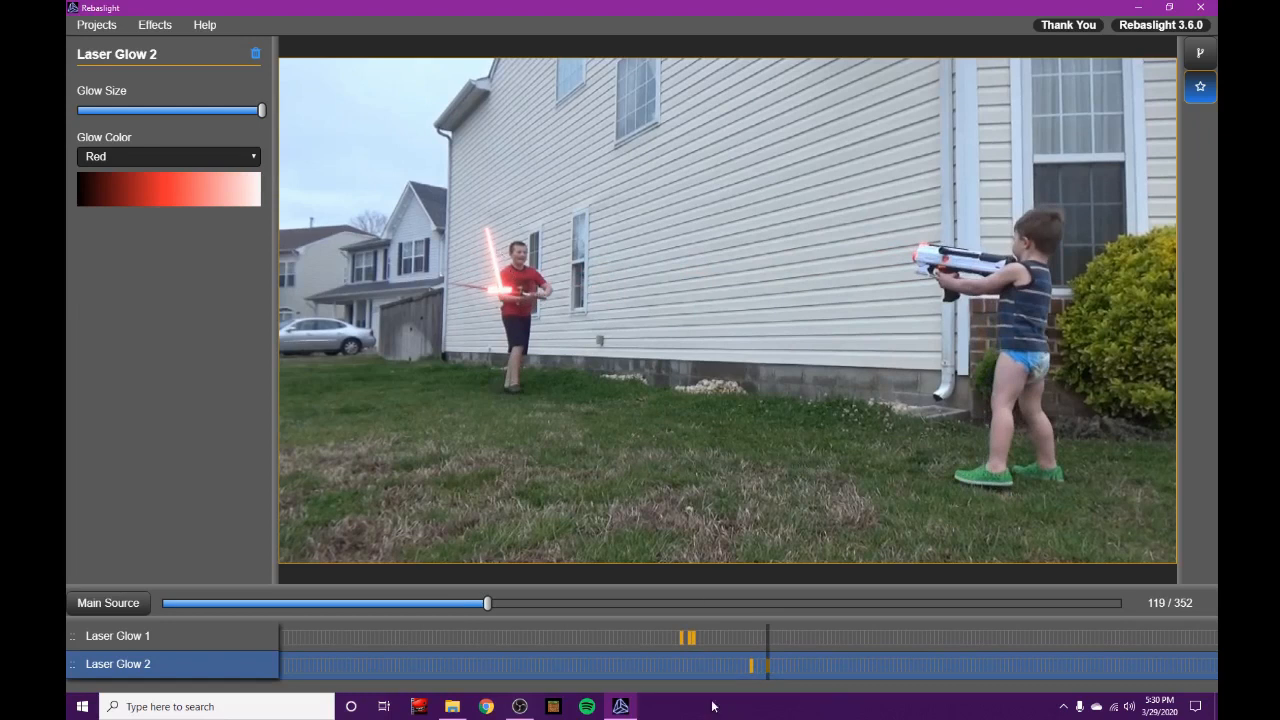
Change the glow color of Laser Glow 1 to Green
click(189, 638)
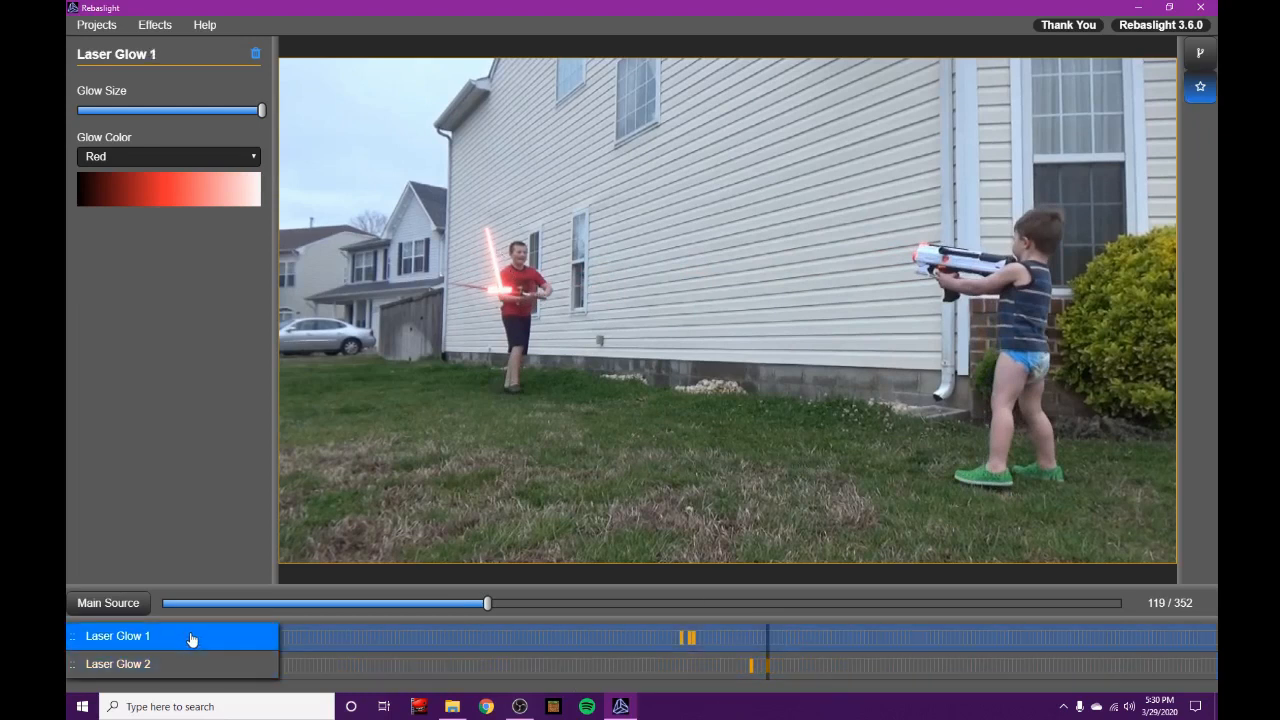
click(195, 155)
click(132, 180)
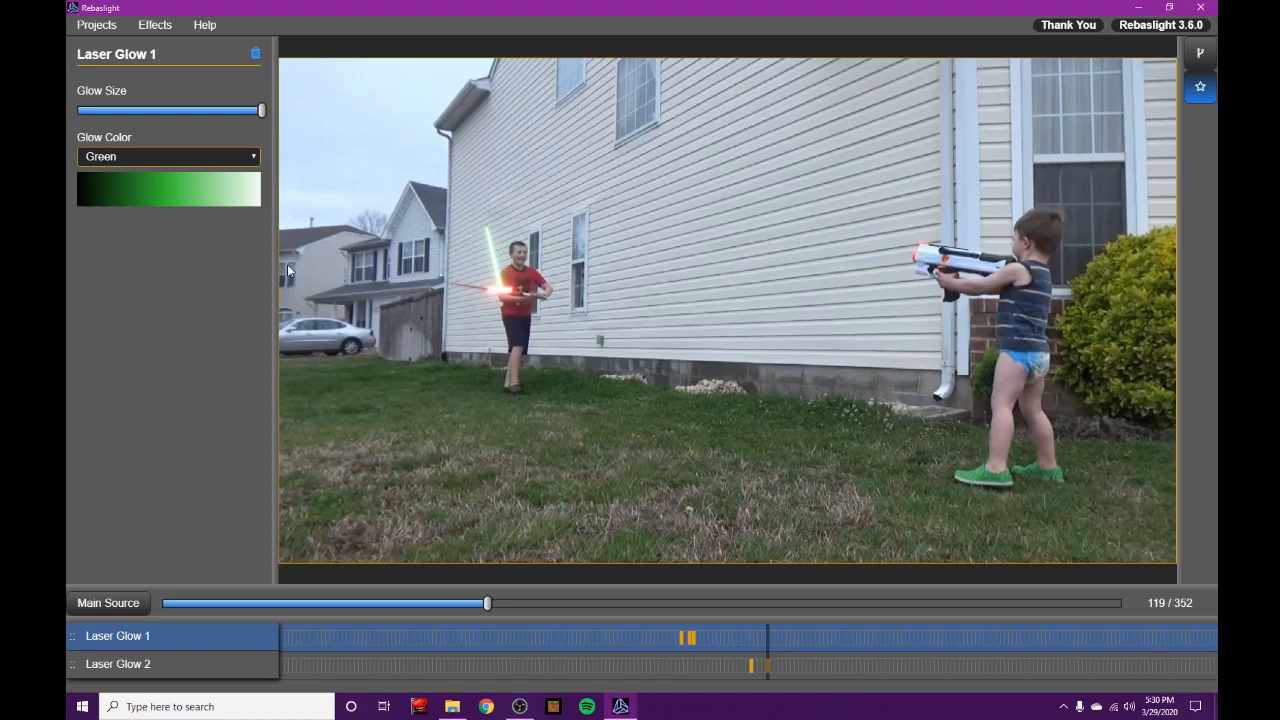
Open the first recent project named ehzdfgsgswgdf.mp4
click(96, 25)
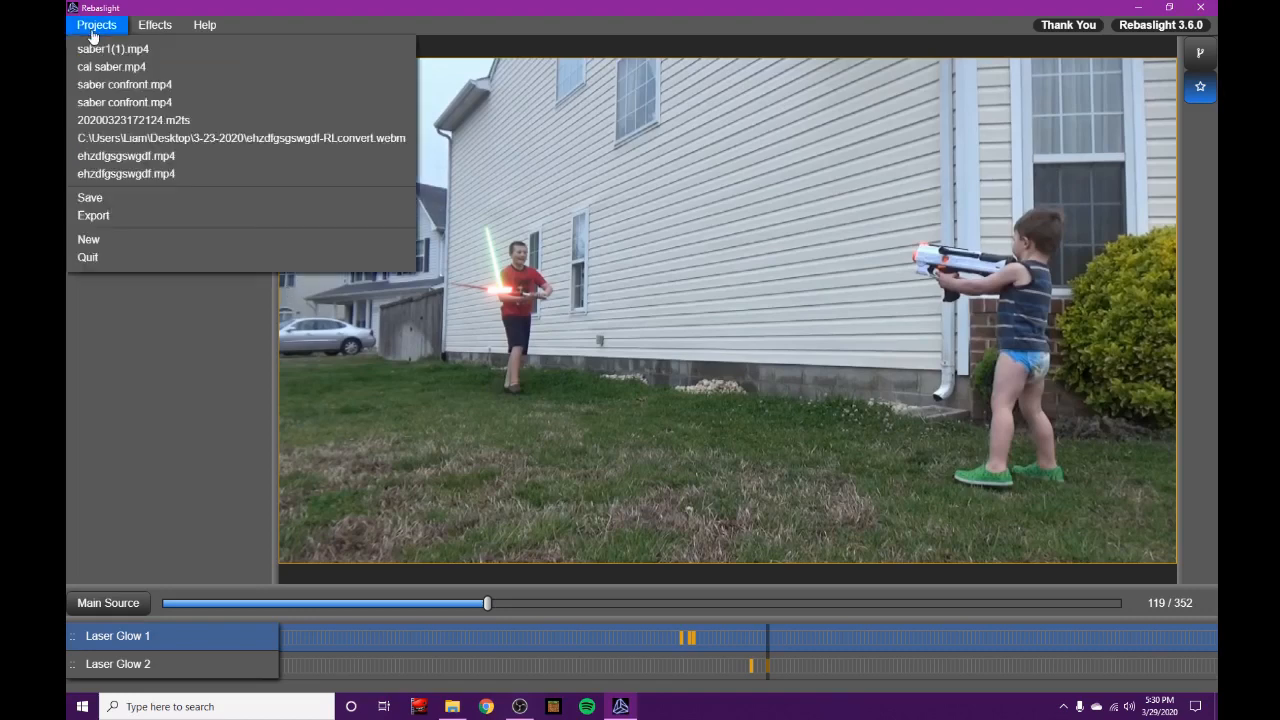
click(122, 157)
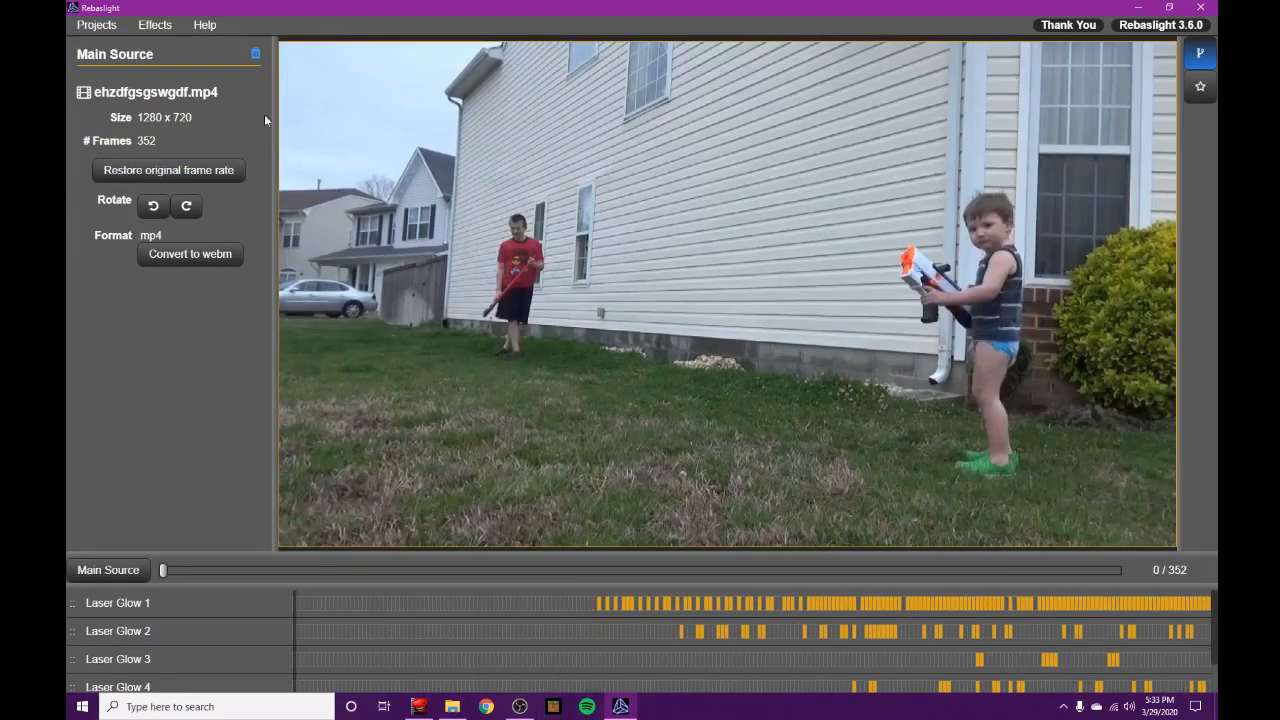
Export the project as an mp4 video with the default offset of none
click(92, 30)
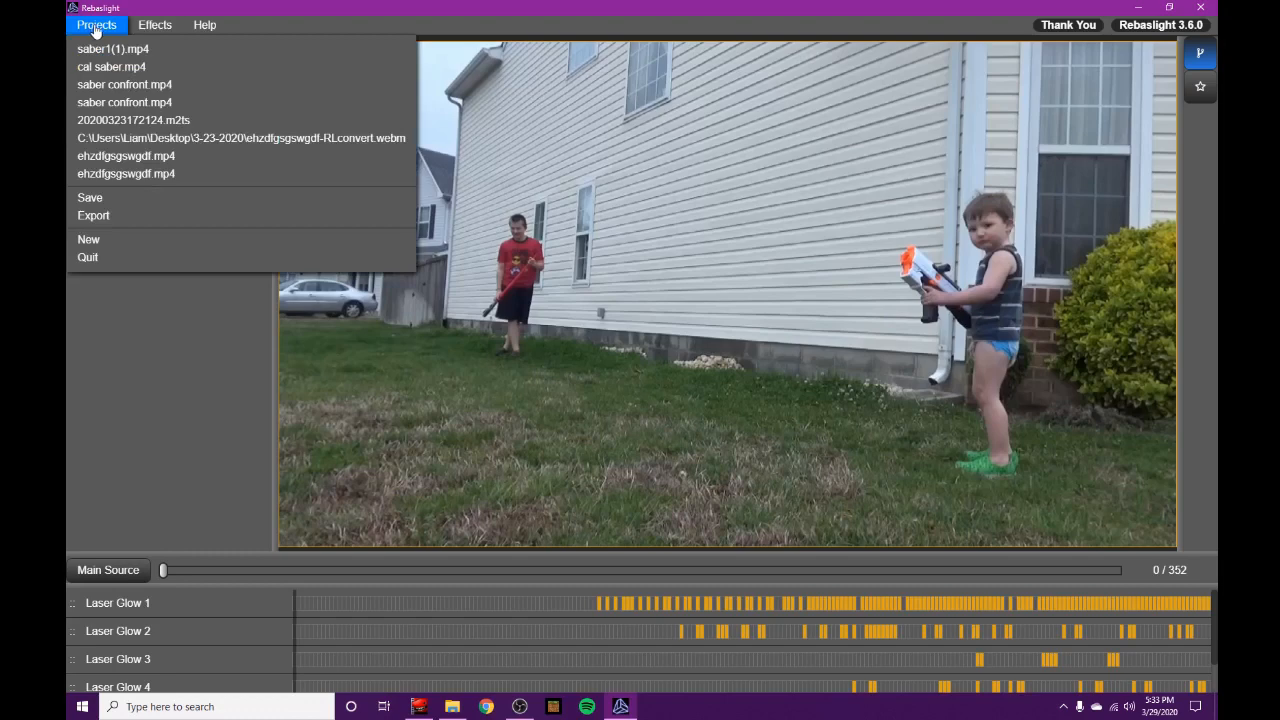
click(95, 217)
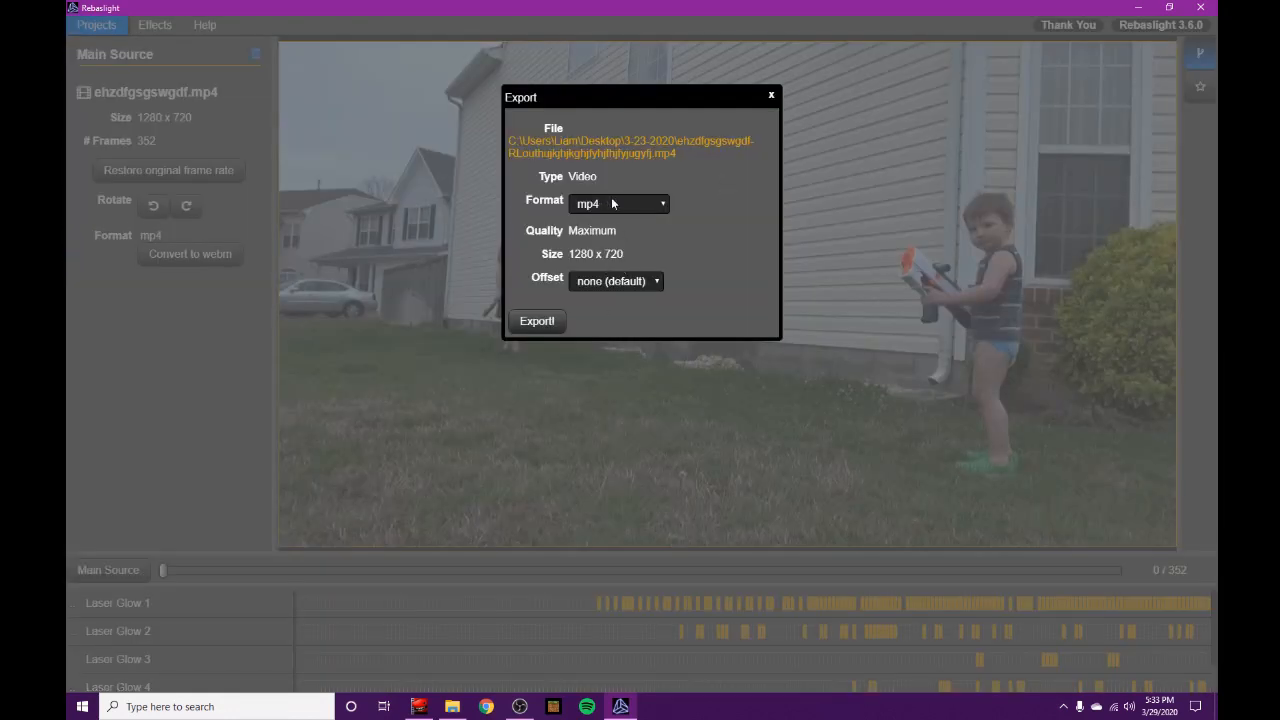
click(553, 333)
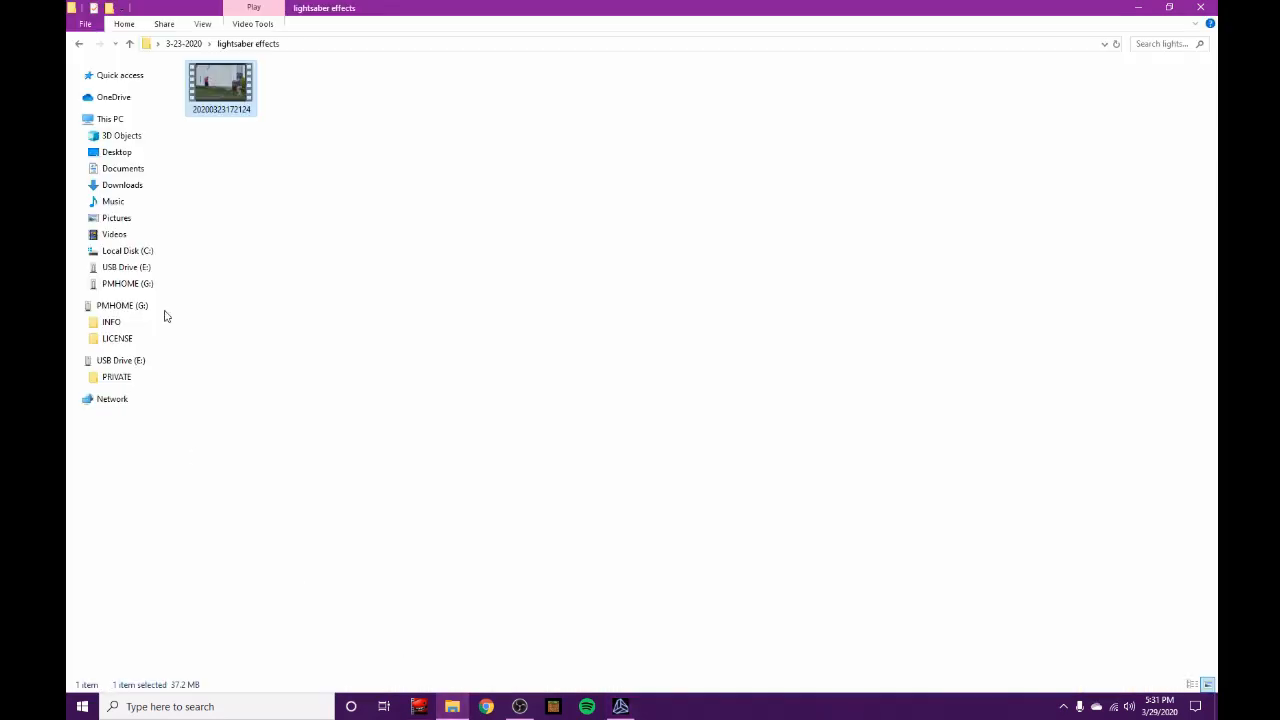
Play the exported ehzdfgsgswgdf-RLouthujkjhjkghjfyhjfhjfyjugyfj video from the 3-23-2020 folder, and close the player
click(186, 44)
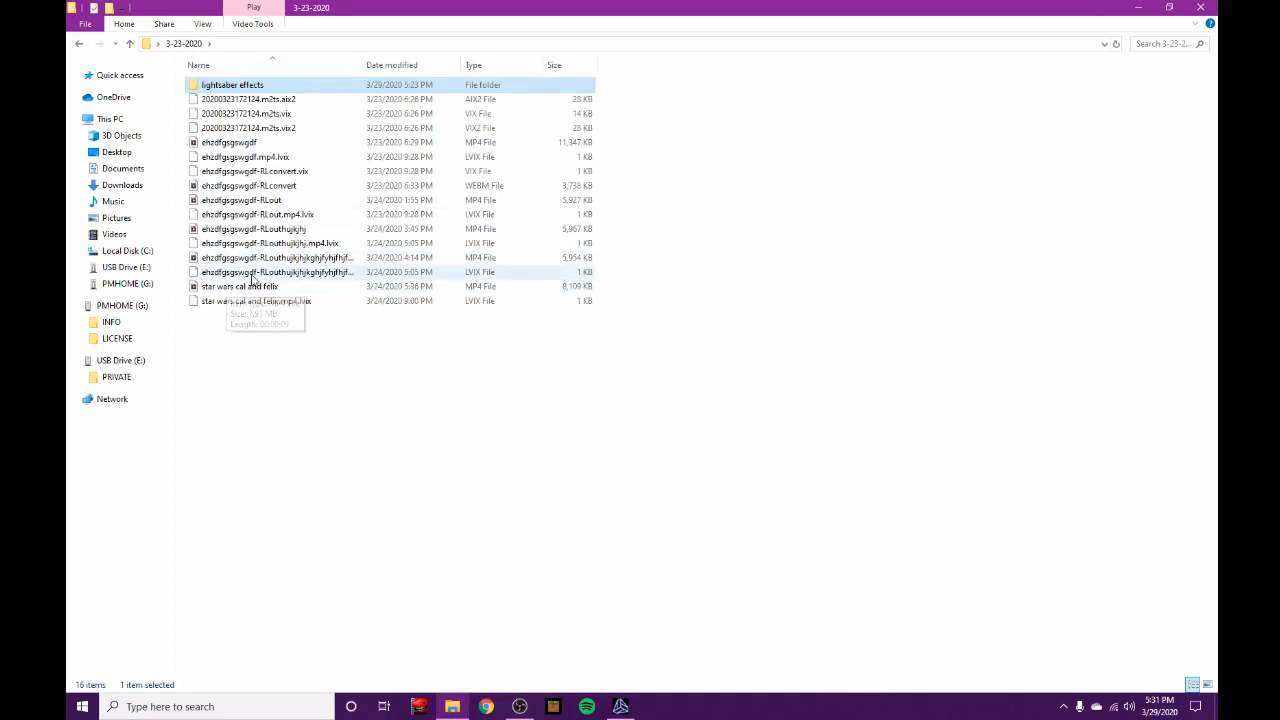
double_click(205, 278)
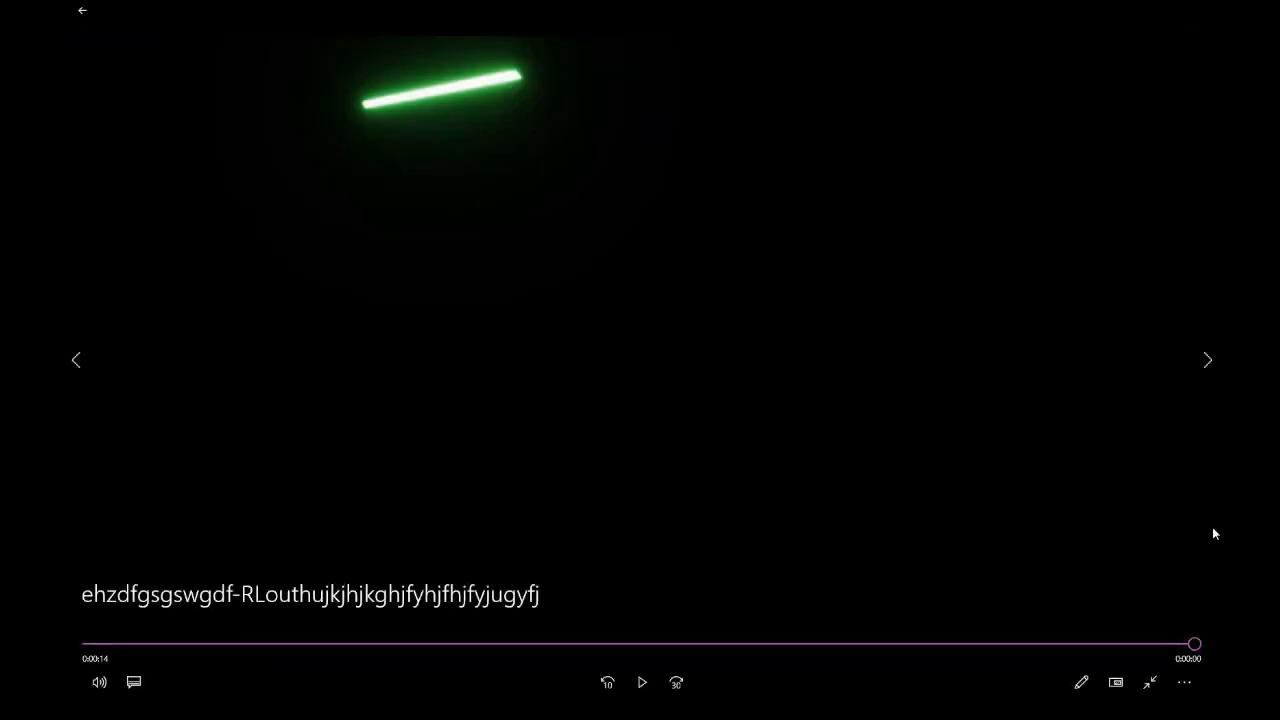
click(1153, 681)
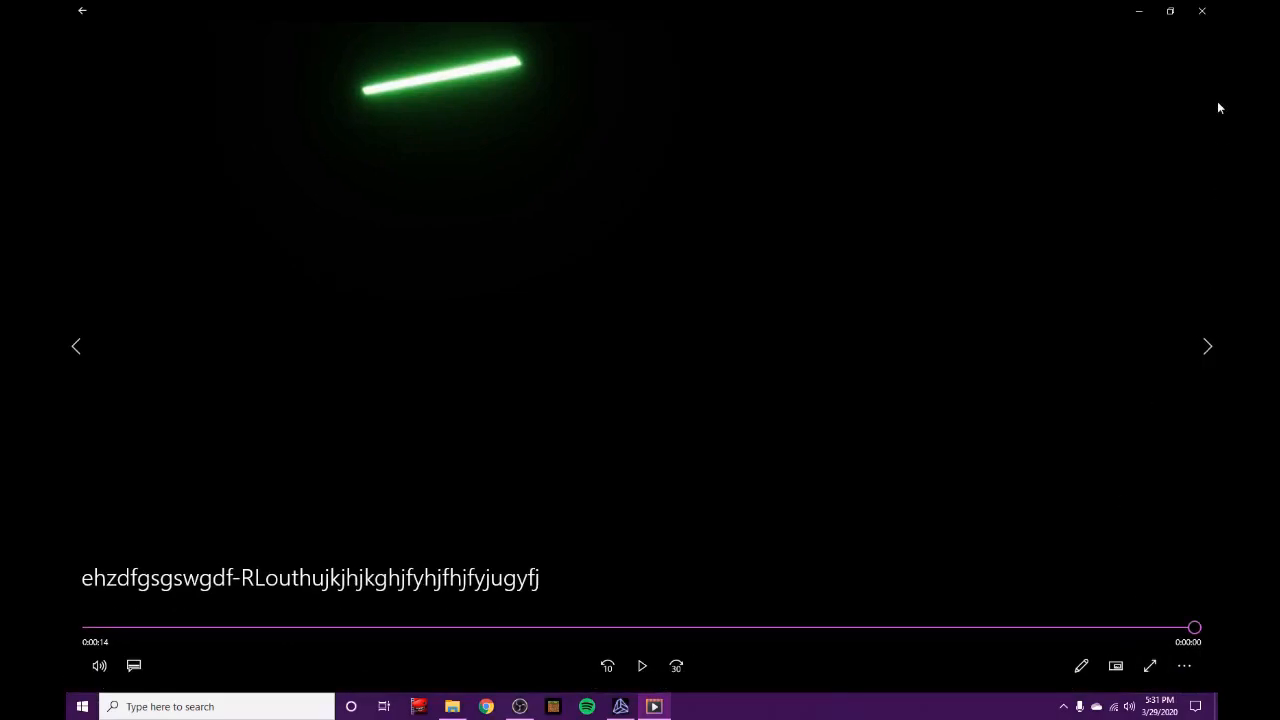
click(1212, 8)
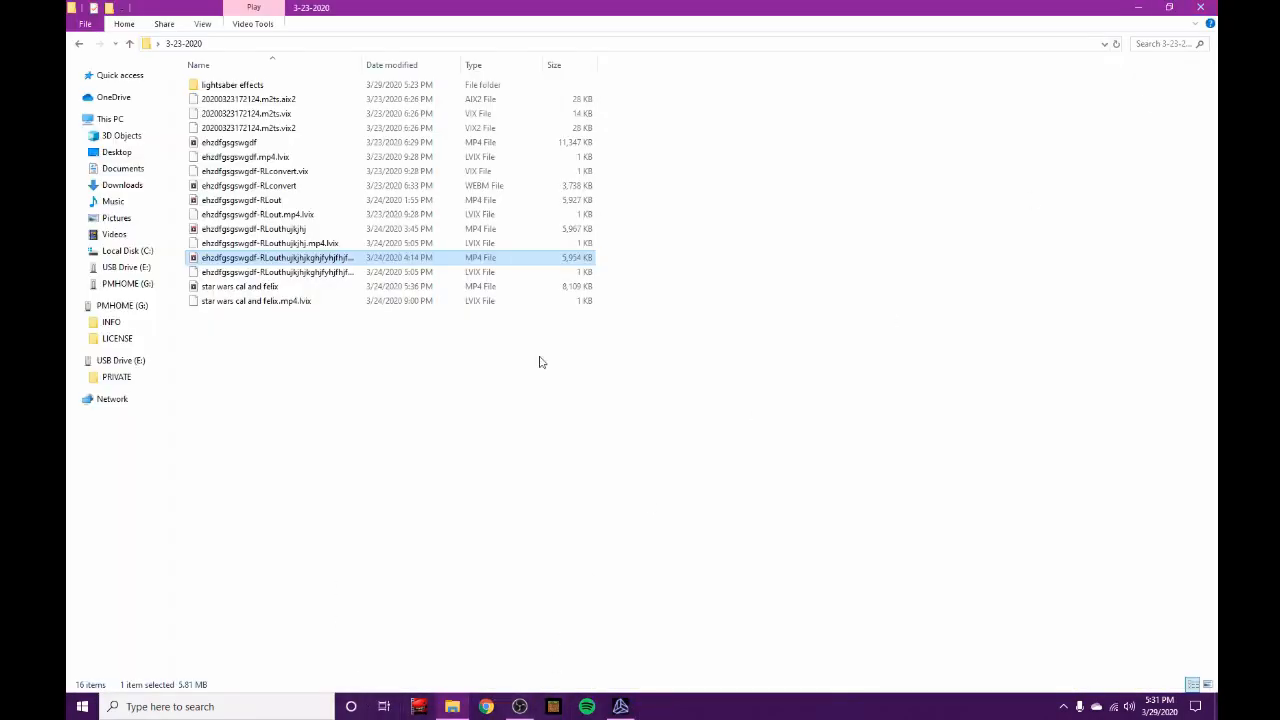
Close Rebaslight, and in Lightworks place the exported ehzdfgsgswgdf-RLouthujkjhjkghjfyhjfhjfyjugyfj.mp4 clip at the start of the timeline
click(621, 706)
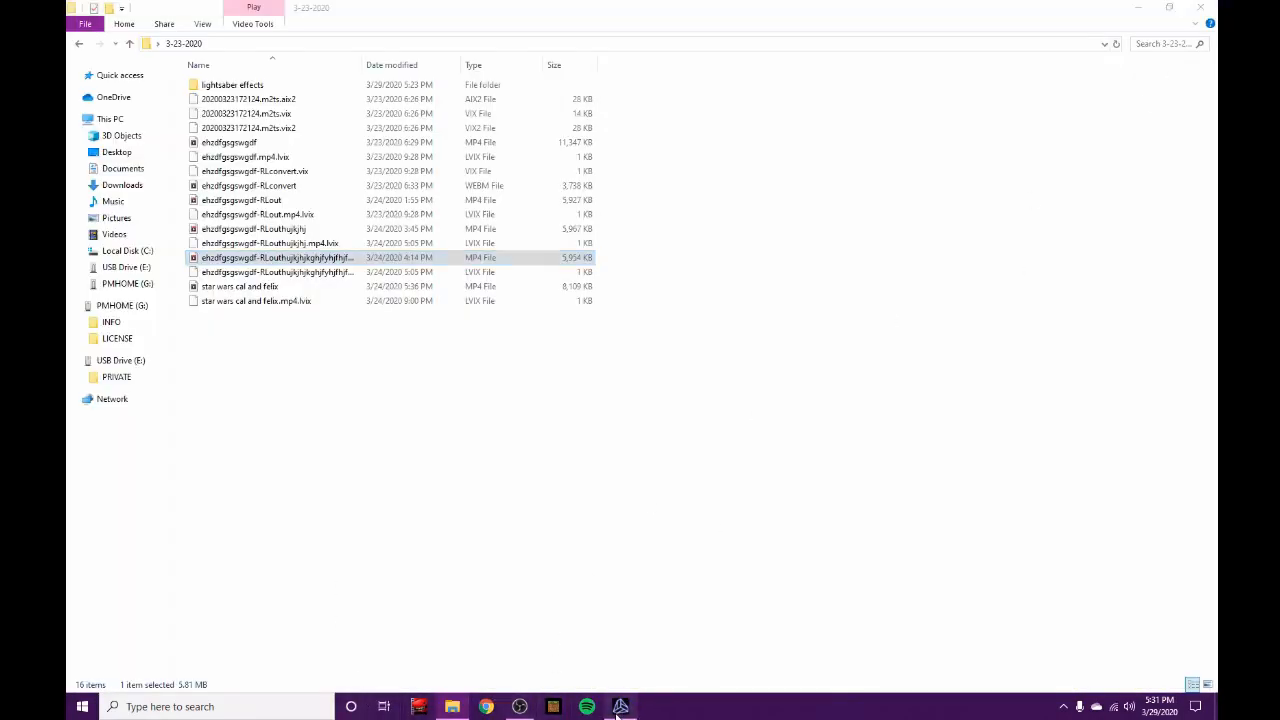
click(1212, 6)
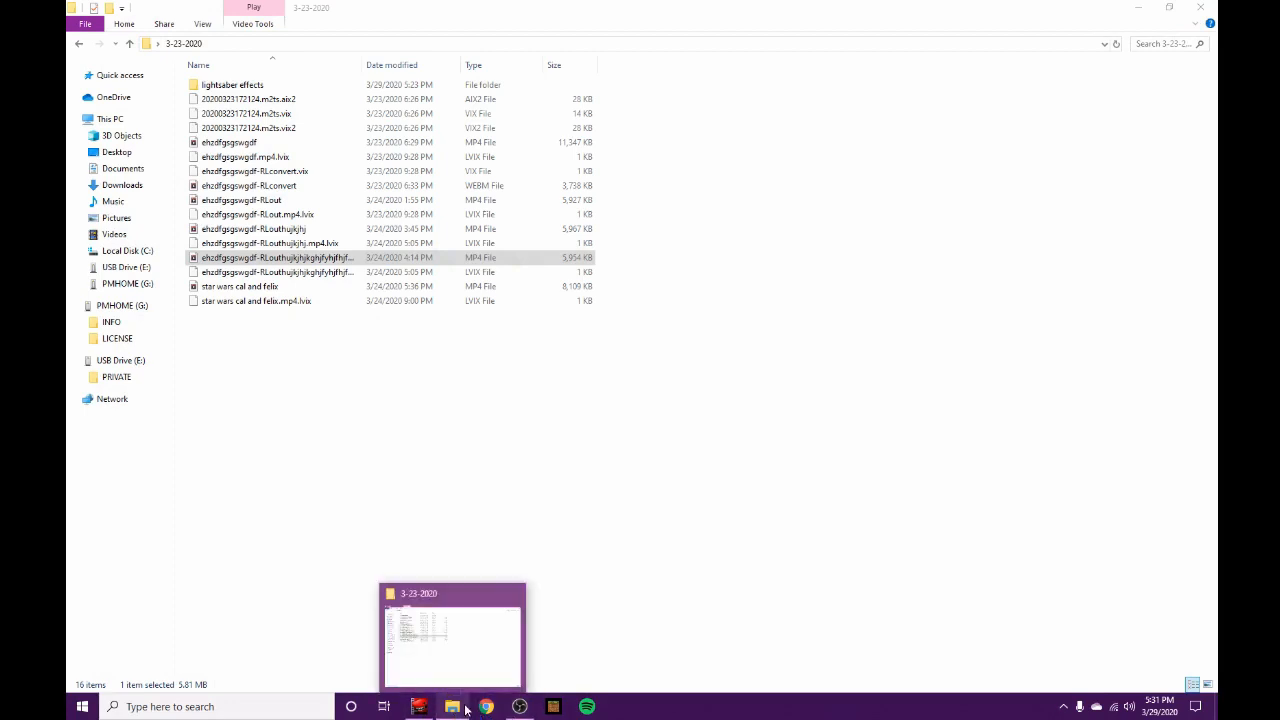
click(428, 716)
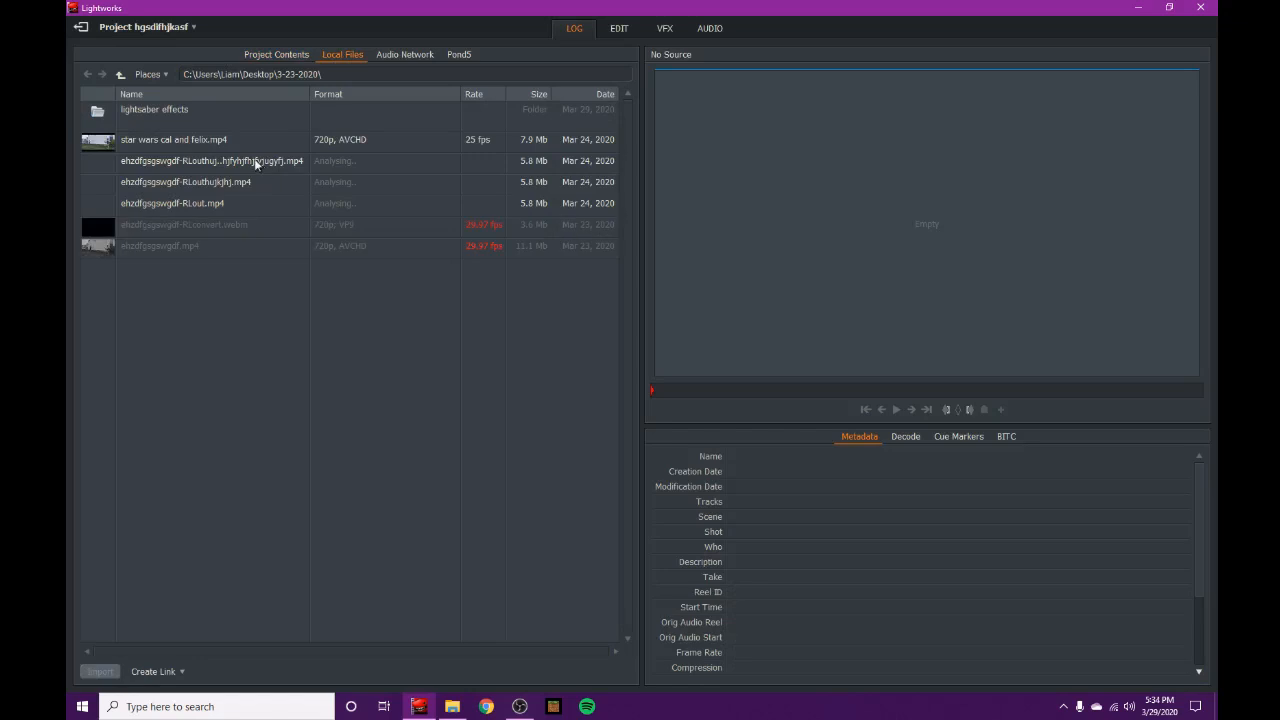
click(252, 161)
drag(250, 145, 129, 476)
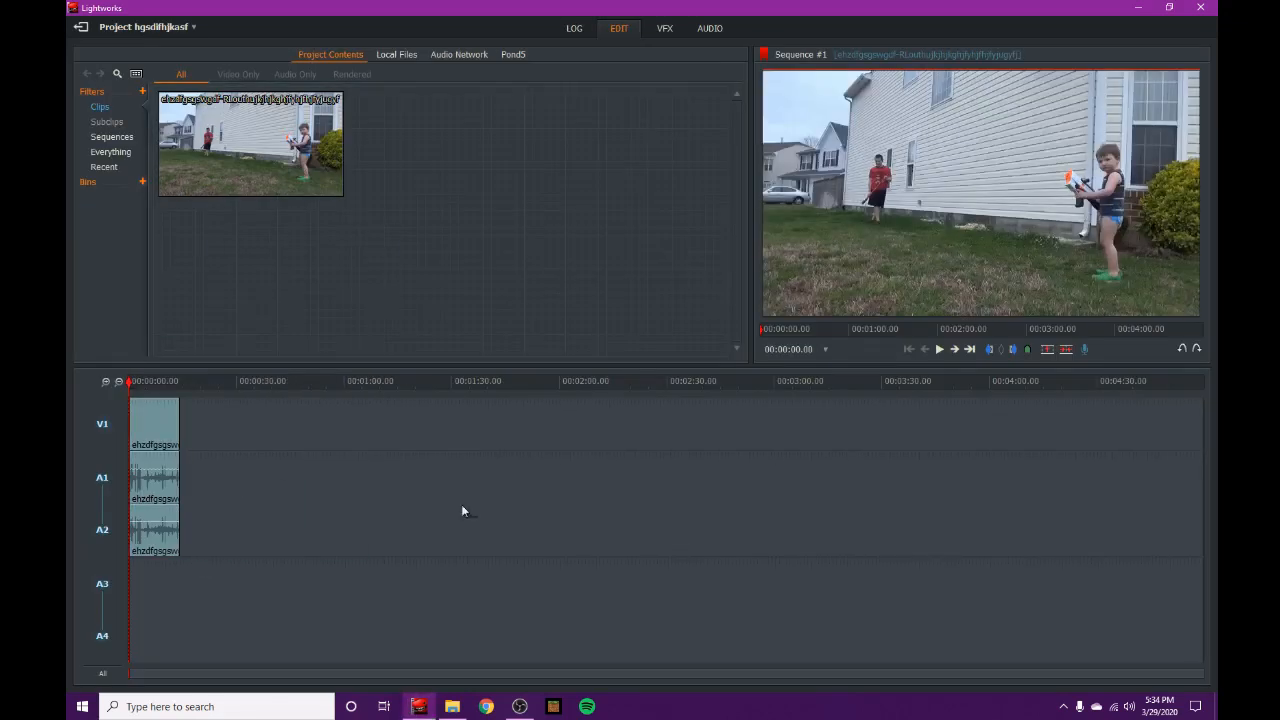
Apply the 2D DVE effect to the clip and crop its top and bottom by 10% each for cinematic bars
click(666, 28)
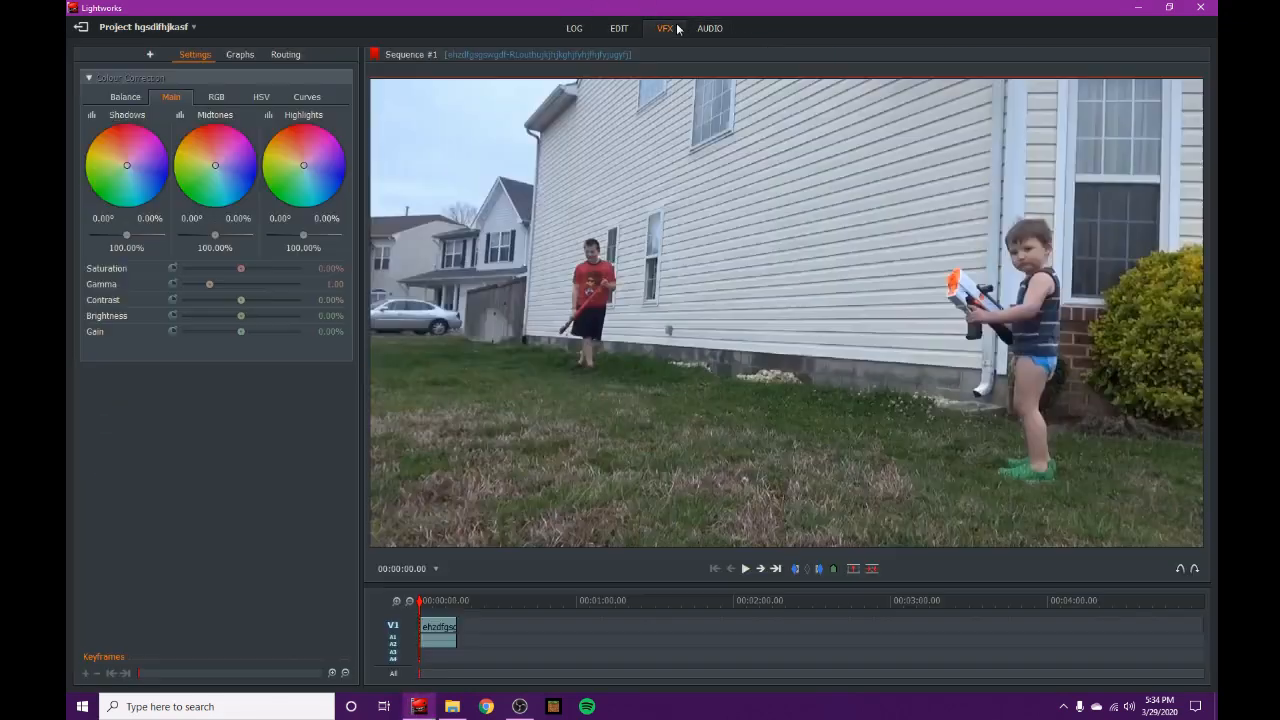
click(151, 55)
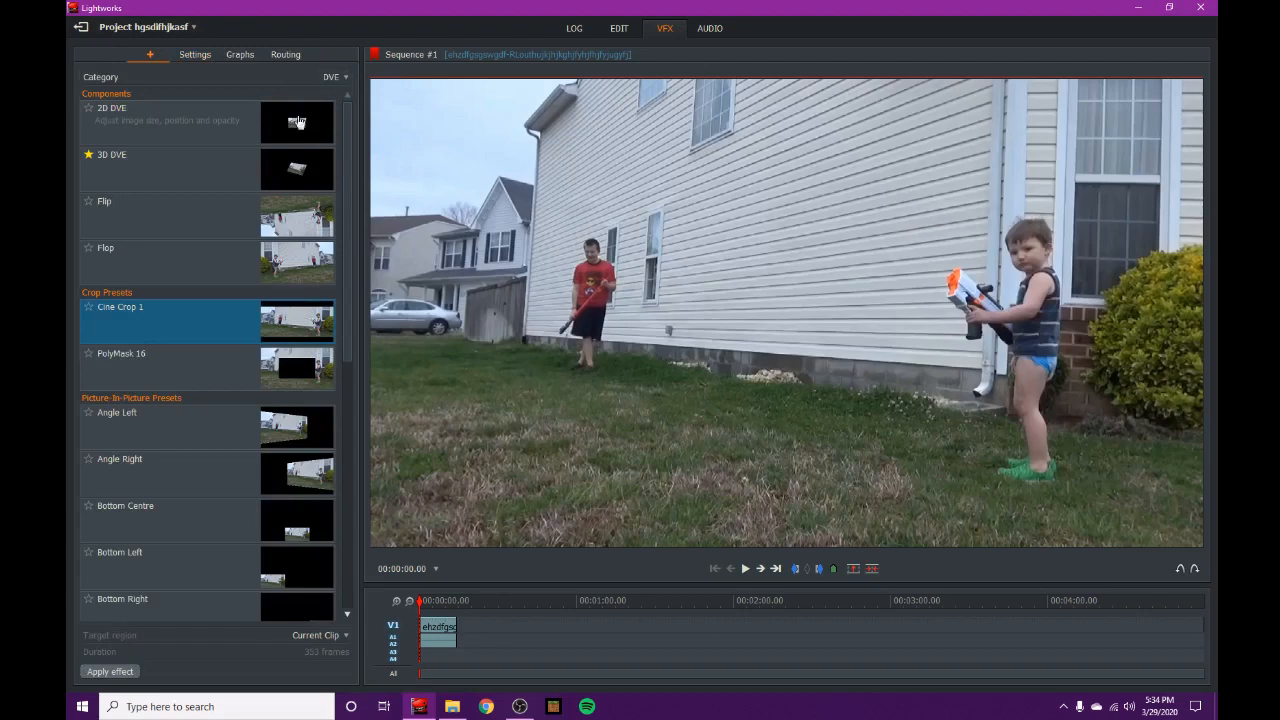
drag(140, 120, 441, 640)
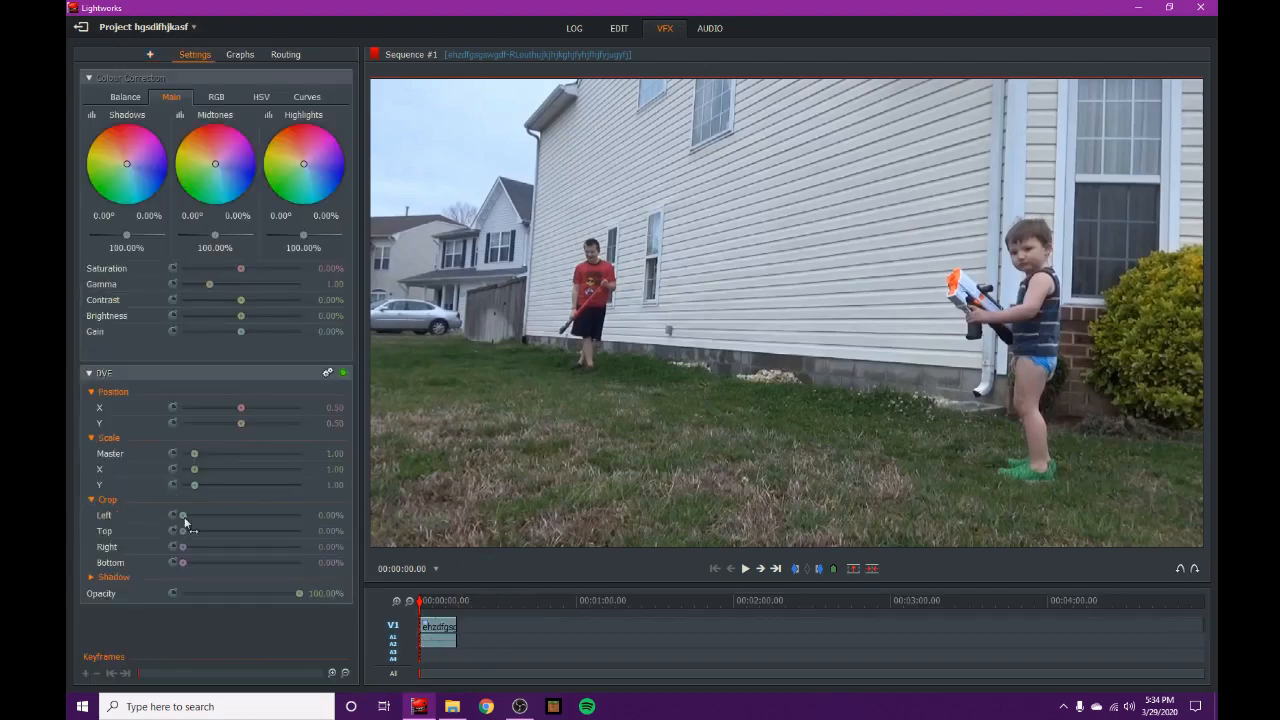
text(10)
key(Return)
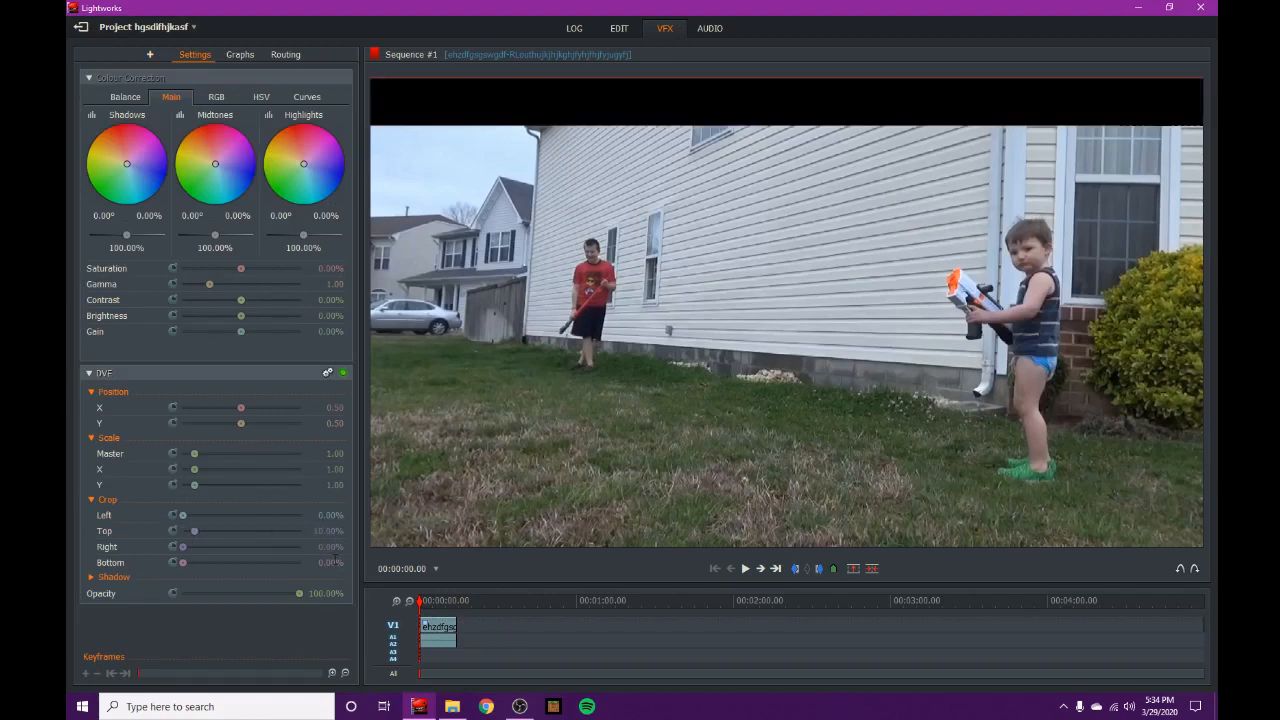
click(325, 566)
text(10)
key(Return)
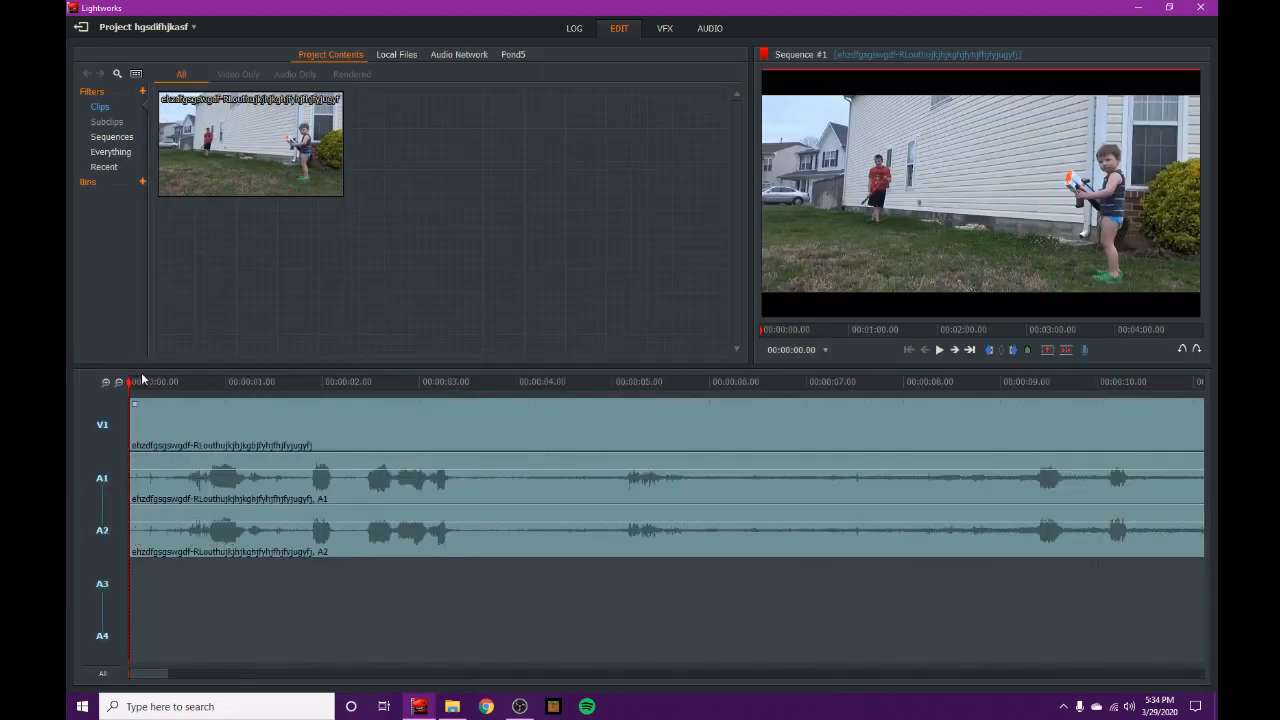
Cut the clip at 00:00:02.24 and delete the section before the cut, closing the gap
drag(142, 381, 419, 376)
key(Left)
key(Left)
key(Right)
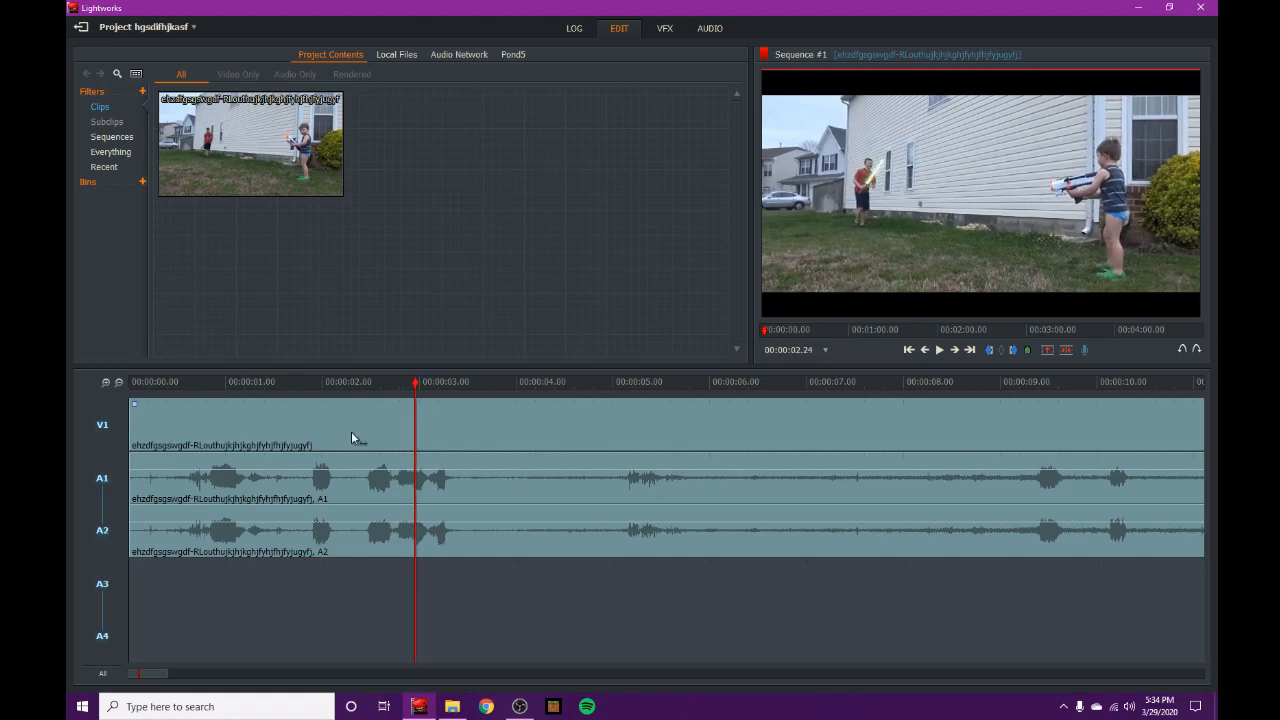
key(c)
right_click(322, 433)
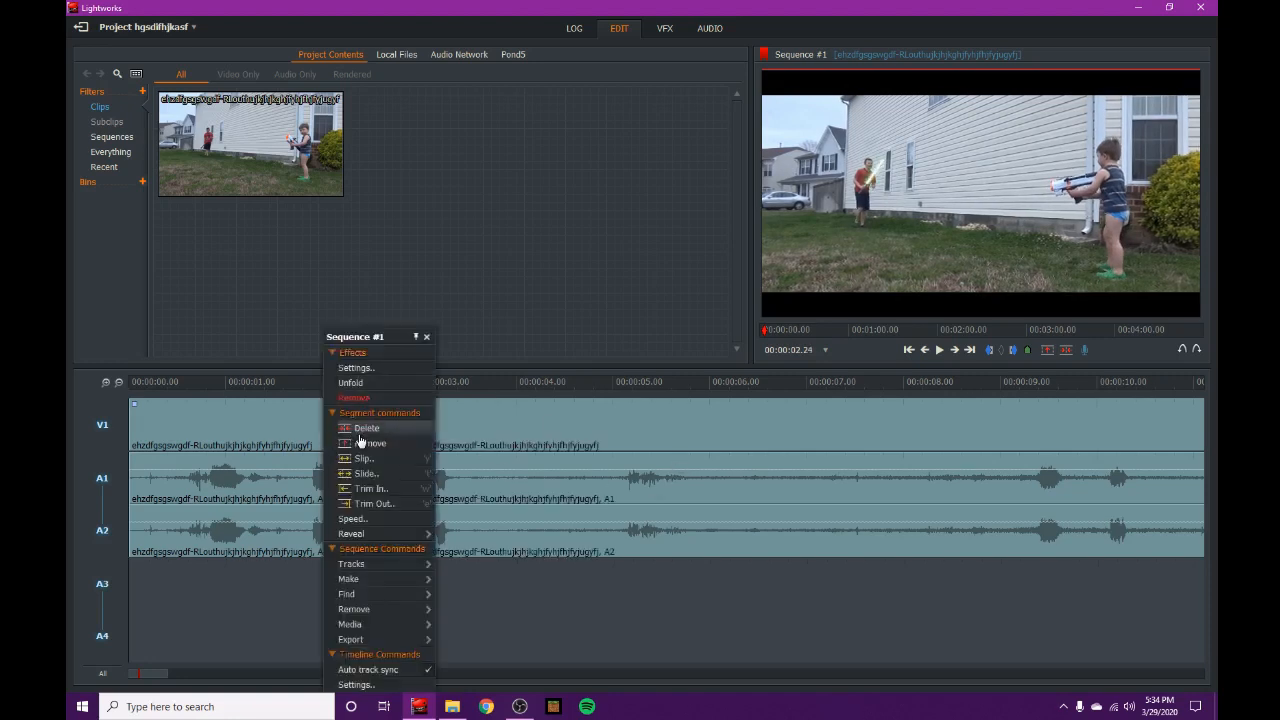
click(361, 442)
Cut the clip at 00:00:09.24 and delete the remainder after the cut
scroll(489, 466, down, 2)
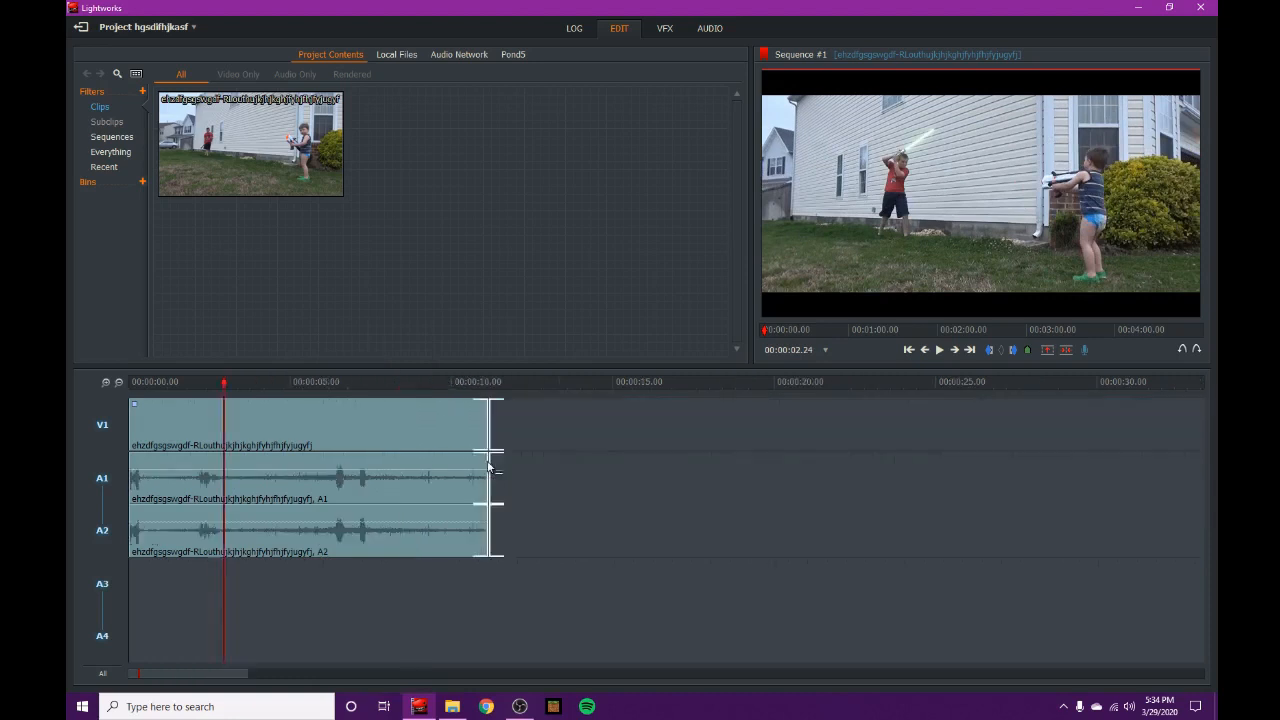
scroll(249, 455, up, 1)
drag(326, 384, 451, 388)
key(c)
right_click(462, 426)
click(510, 427)
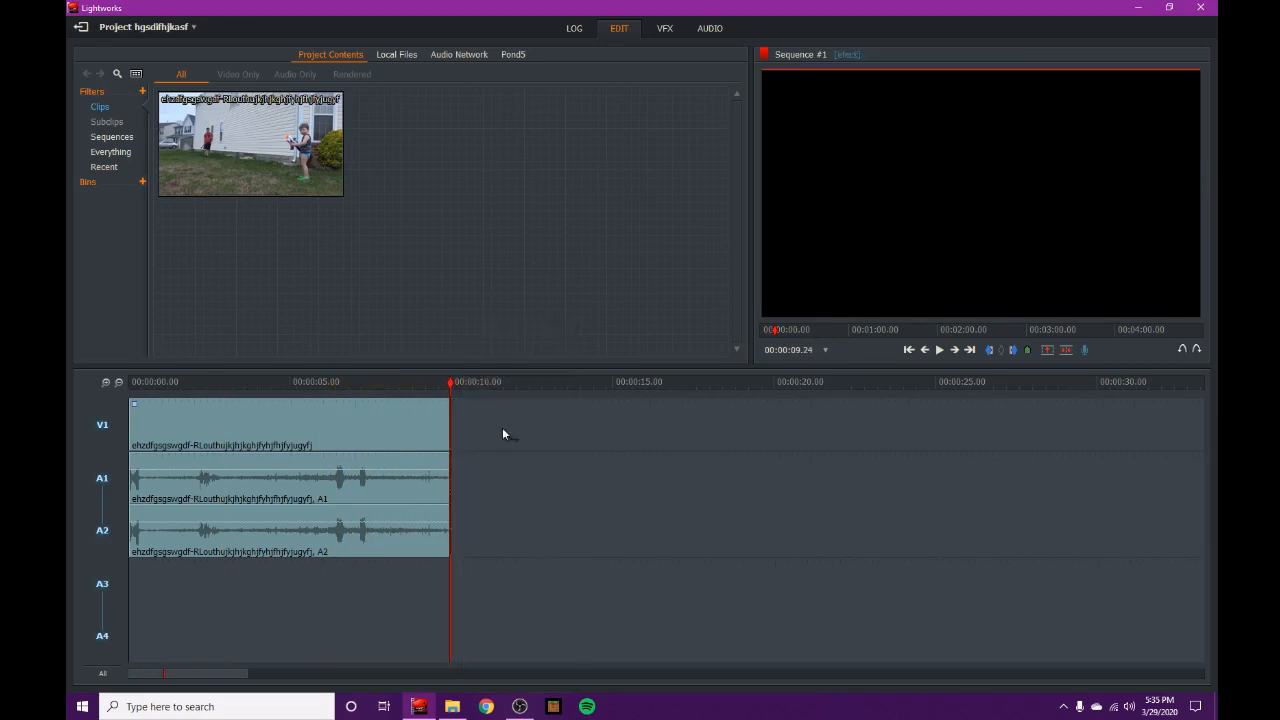
Remove the clip's original audio from tracks A1 and A2 while keeping the video on V1
key(Home)
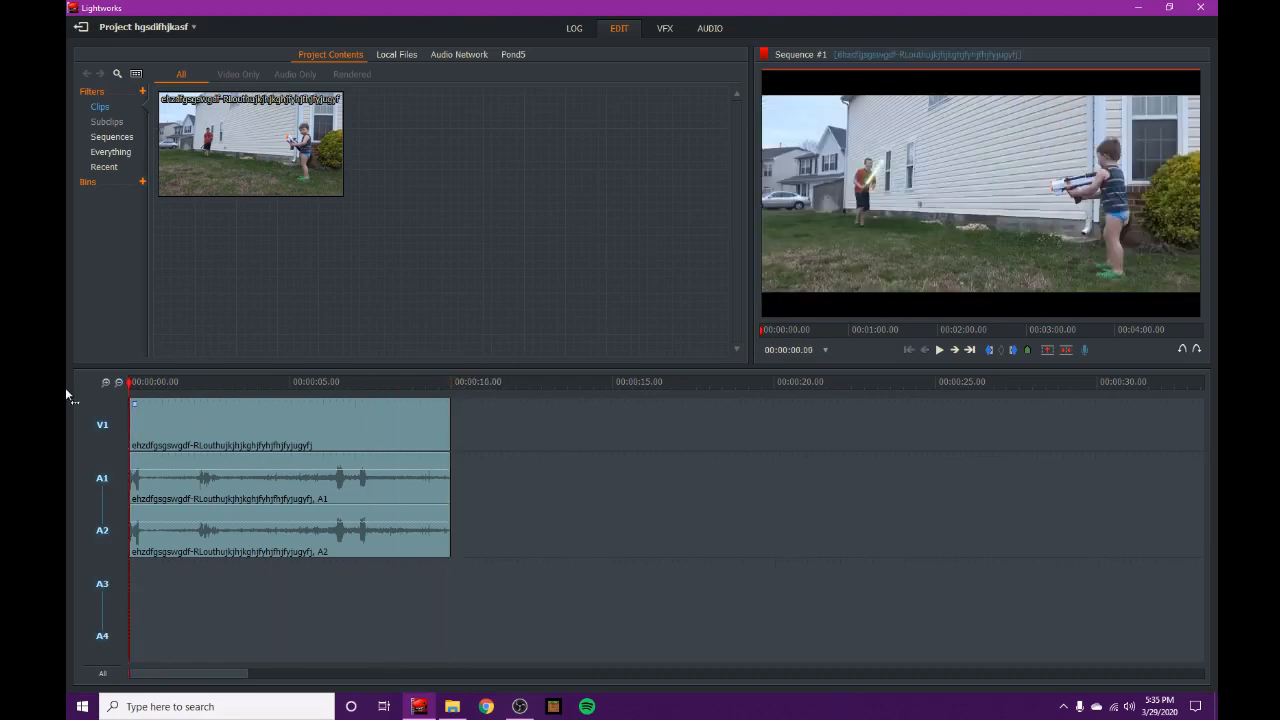
click(99, 445)
key(space)
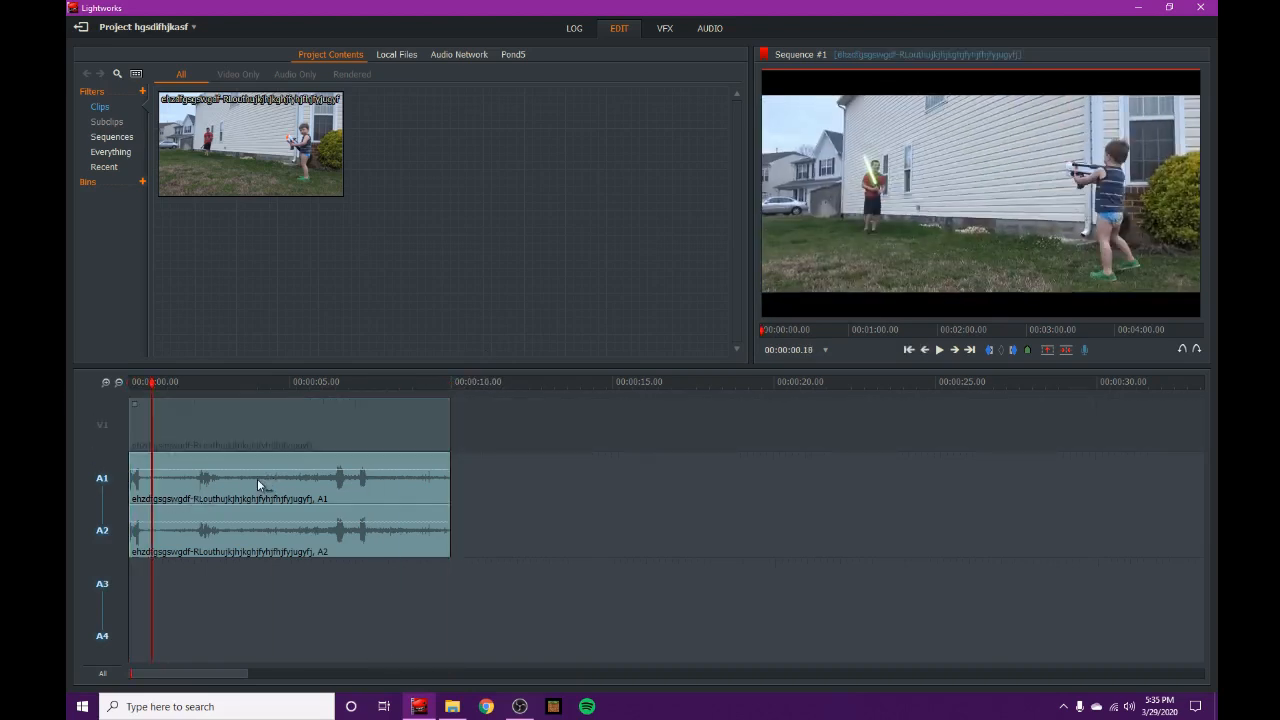
right_click(257, 478)
click(300, 444)
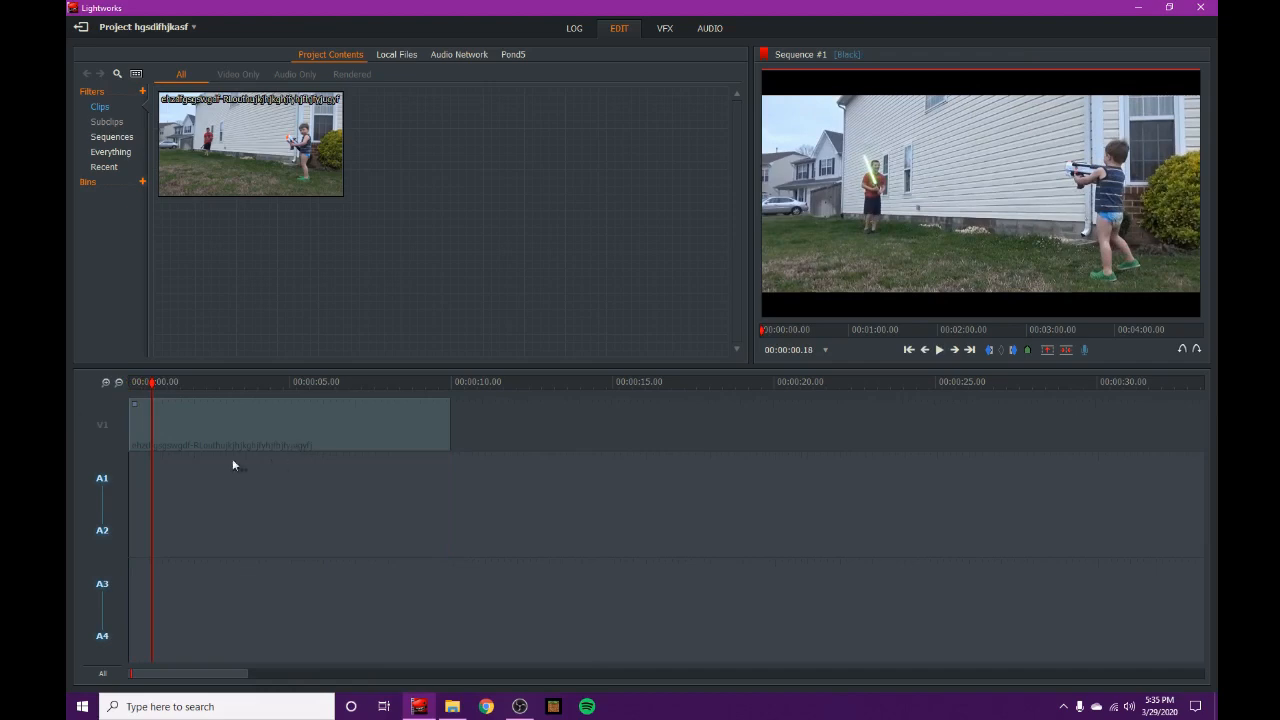
click(84, 432)
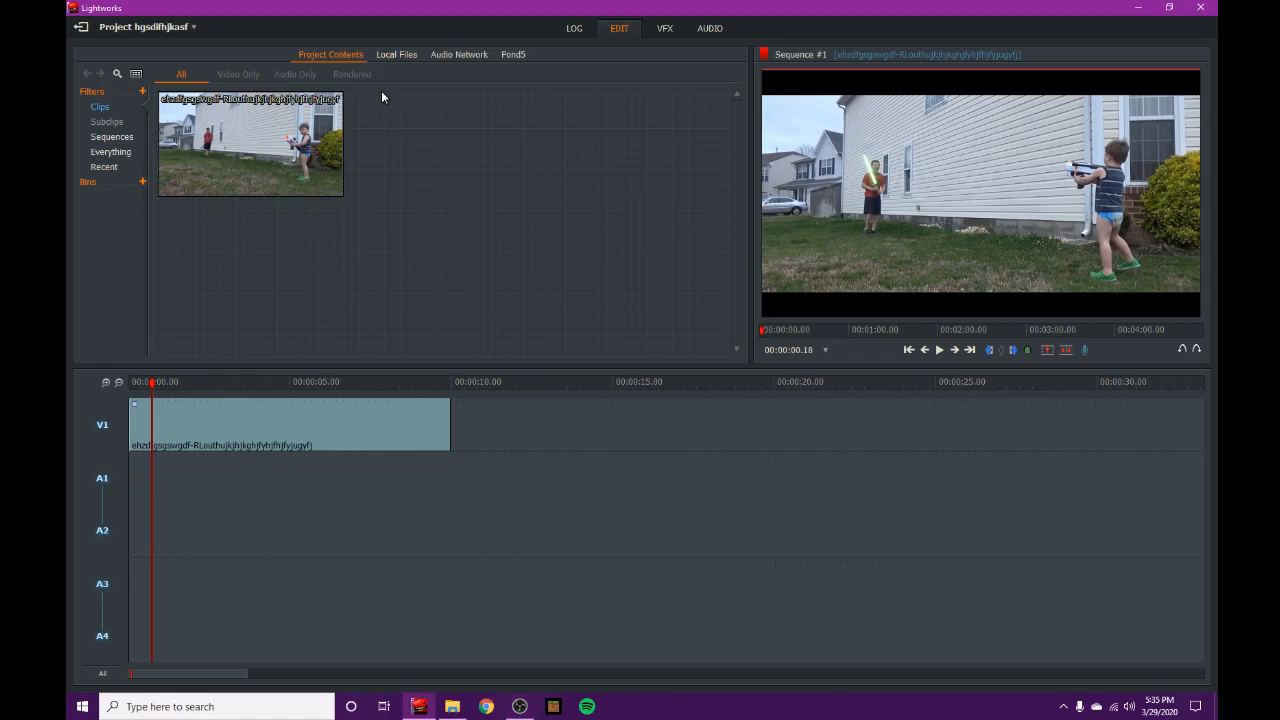
Import the lightsaber pack, bullet deflect, falling body and DC-15A blaster rifle sound effects from the Downloads folder
click(398, 54)
click(120, 75)
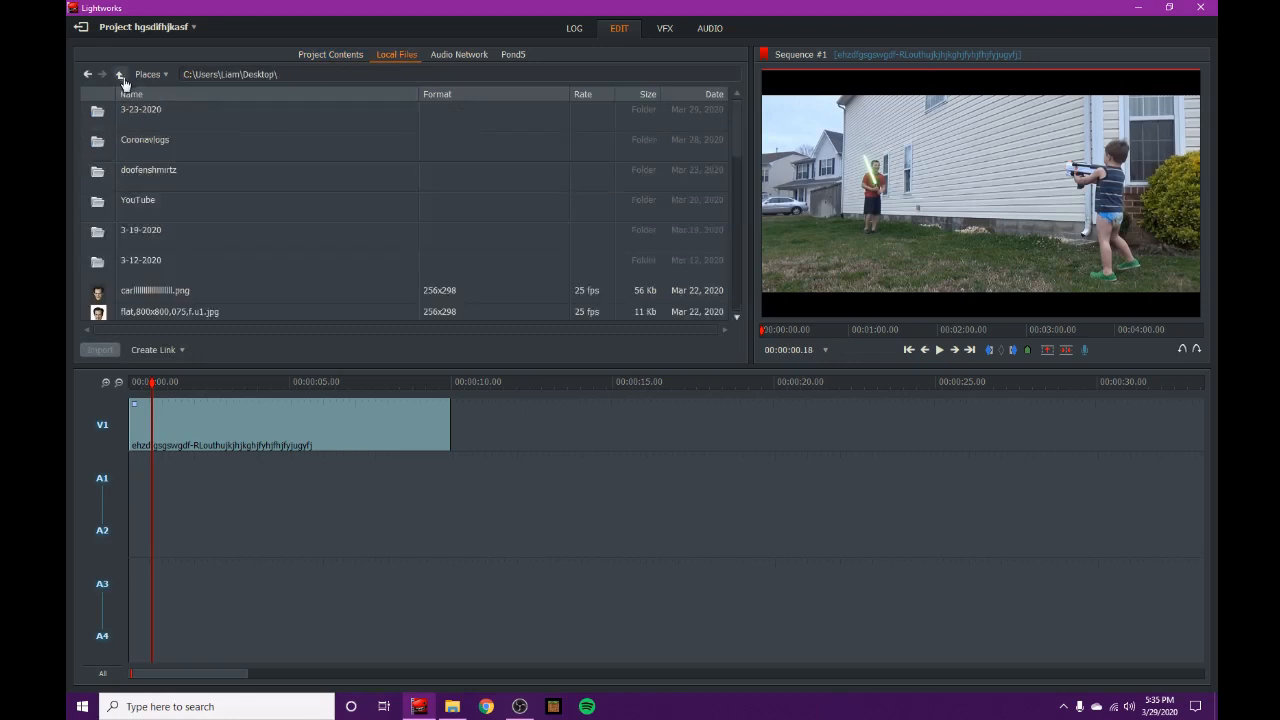
click(120, 75)
double_click(152, 144)
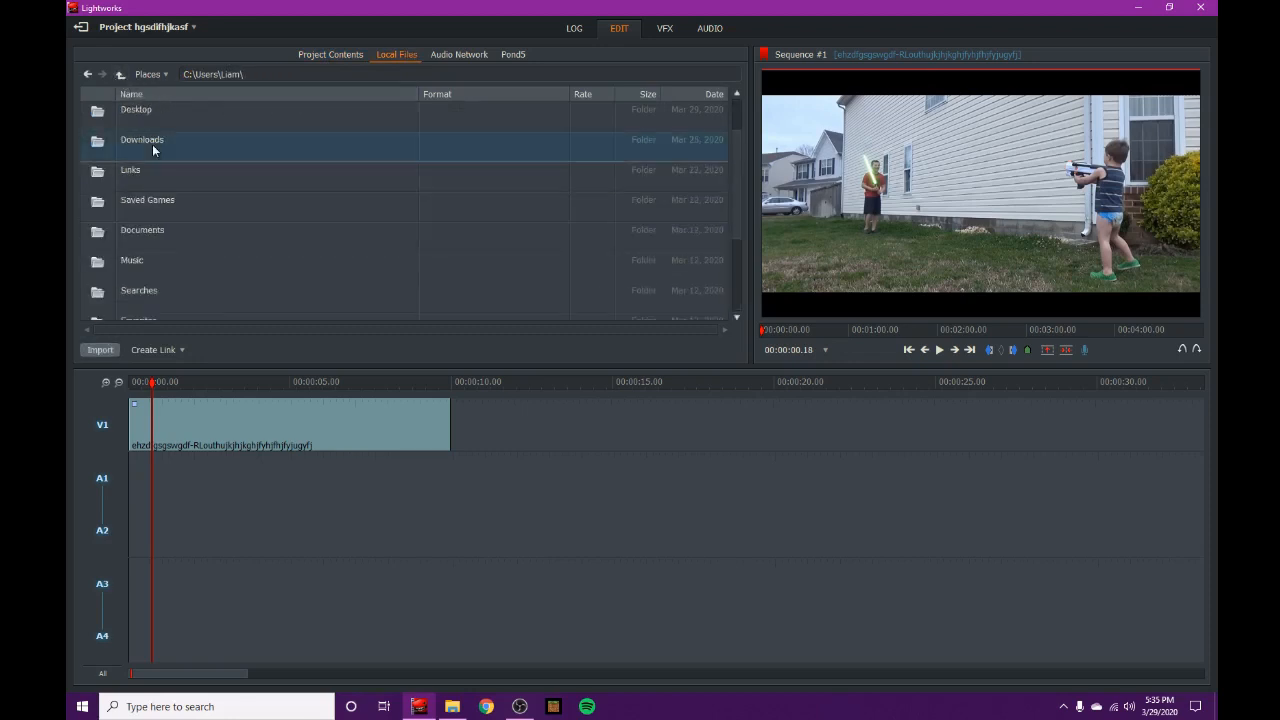
scroll(225, 204, down, 3)
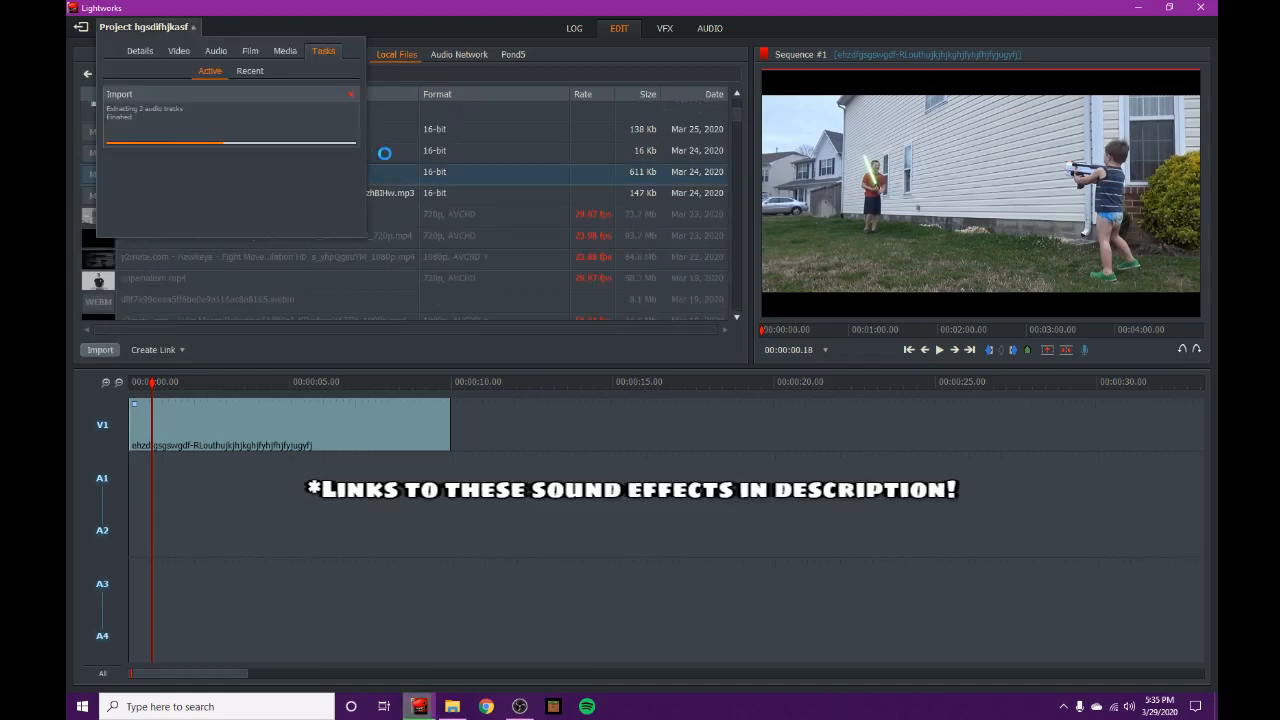
double_click(214, 153)
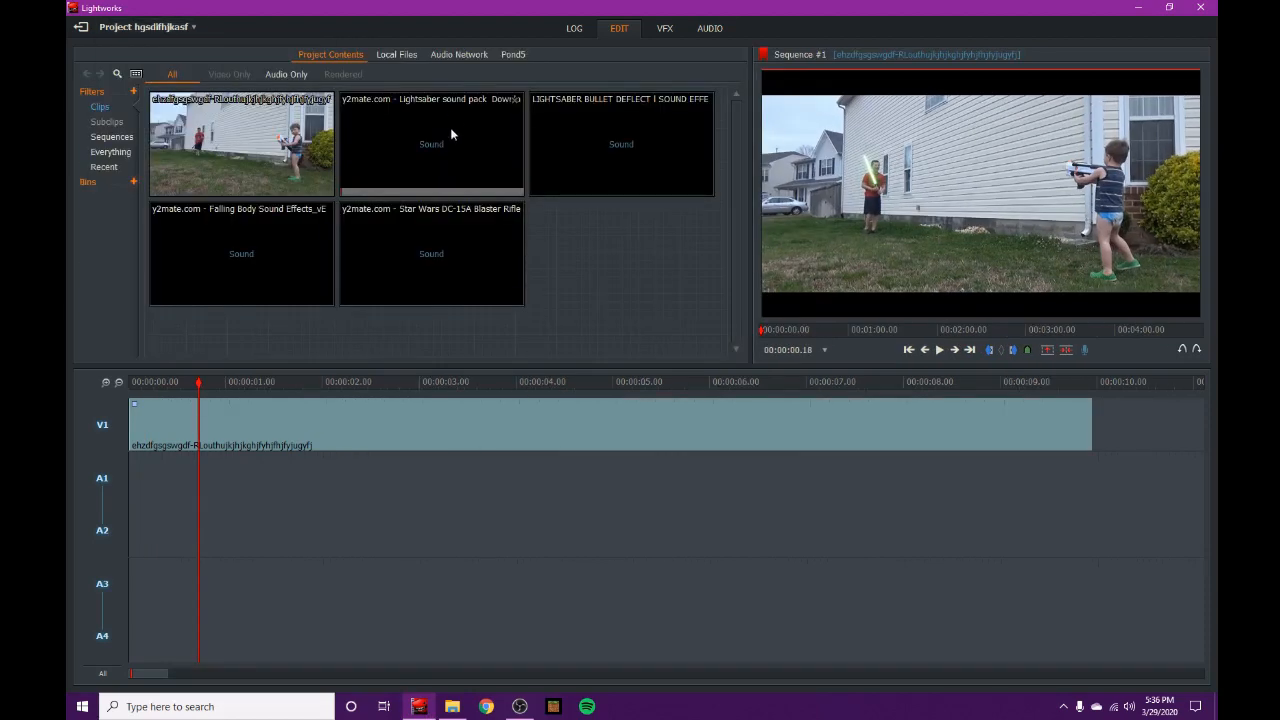
Place the Lightsaber sound pack on tracks A1 and A2 at 00:00:02.04 and play through it
drag(449, 108, 338, 490)
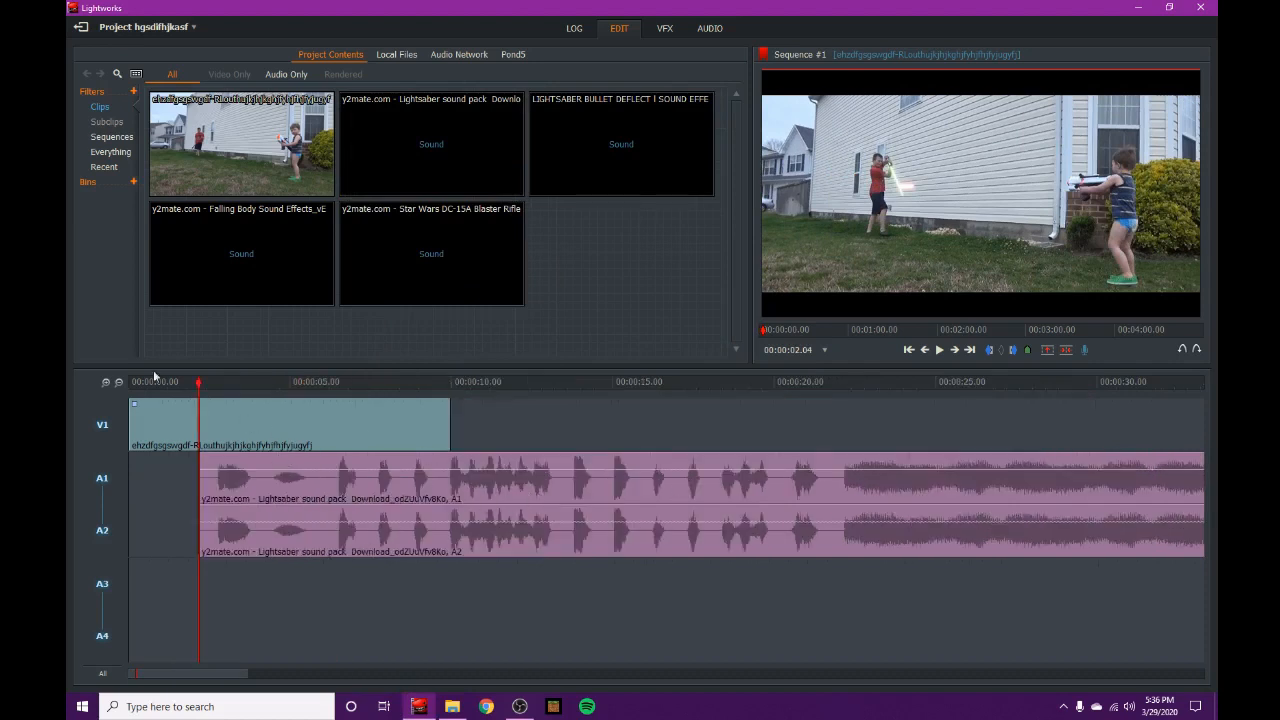
drag(198, 386, 202, 390)
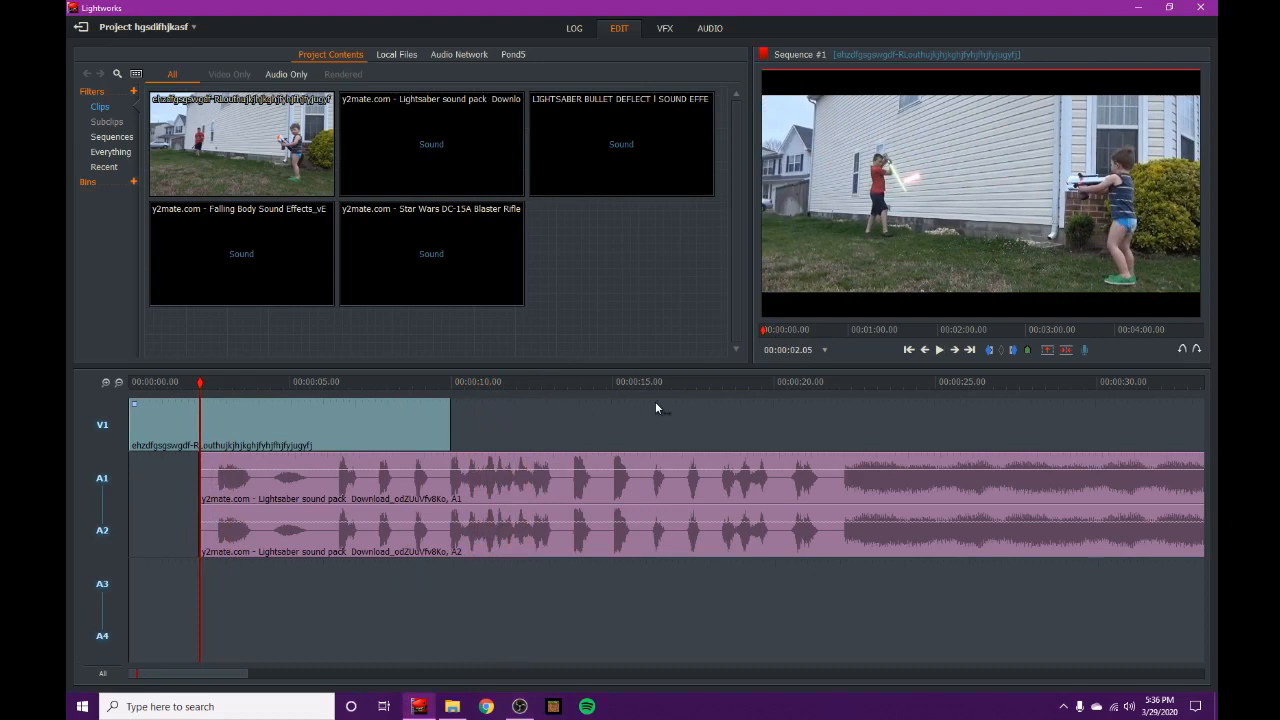
key(space)
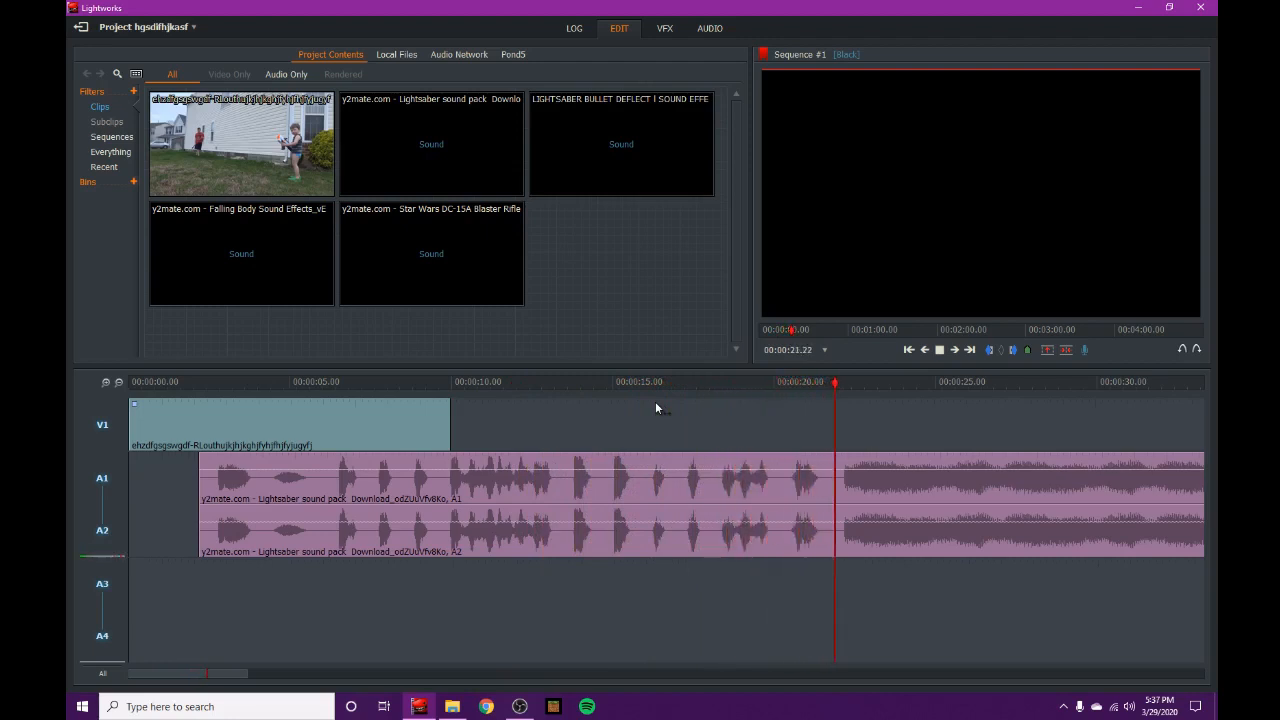
Split the Lightsaber sound pack at 00:00:22.05, where the continuous hum begins
click(904, 387)
drag(908, 385, 841, 403)
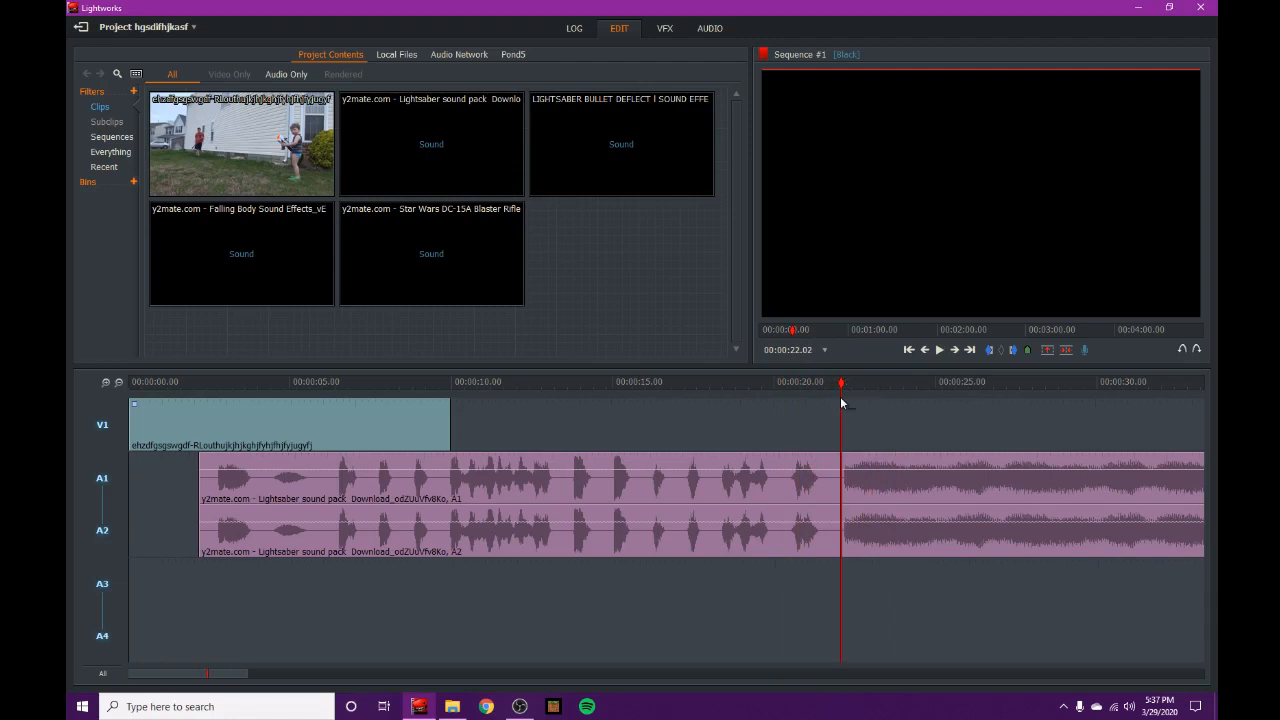
scroll(821, 490, up, 10)
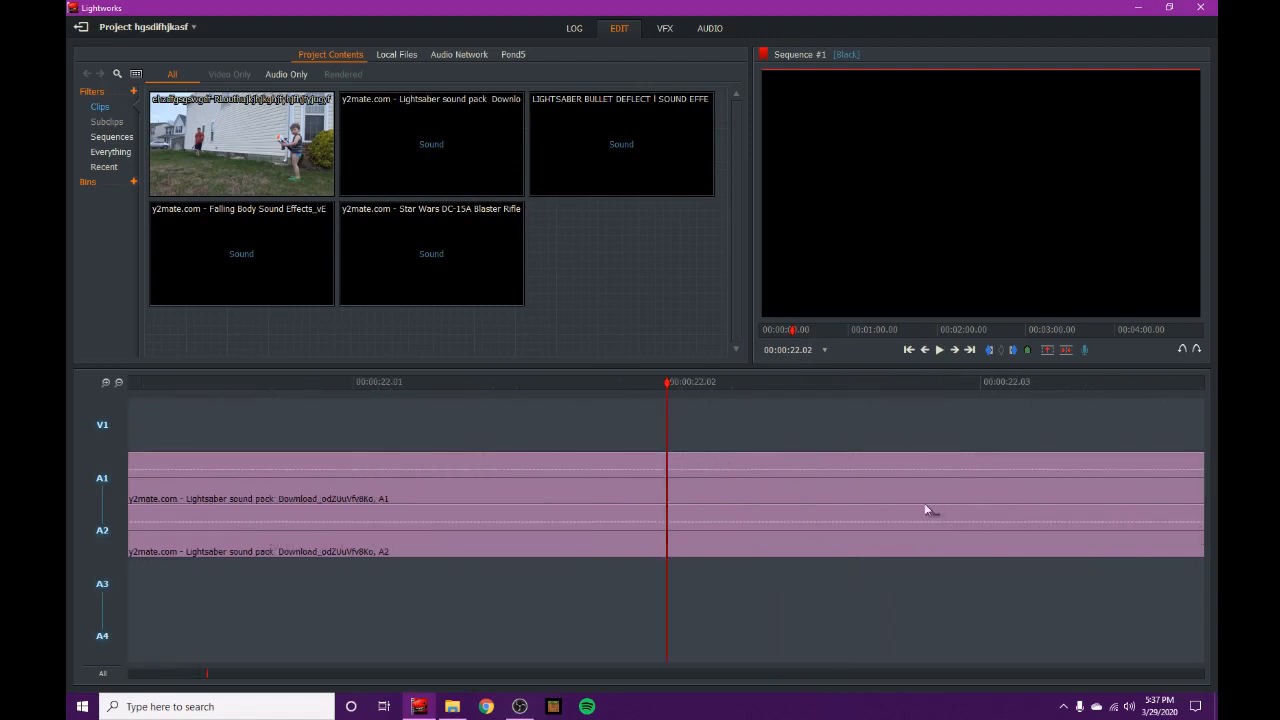
key(Right)
key(Right)
key(Right)
key(c)
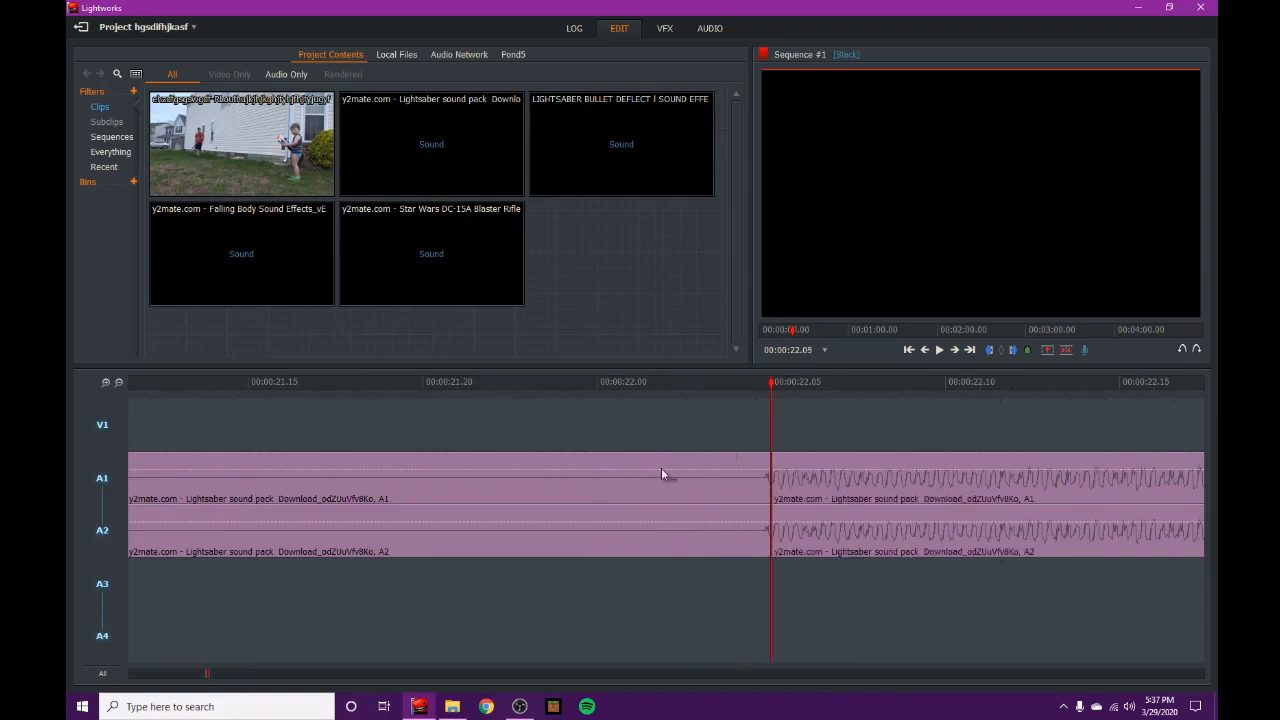
Move the first part of the Lightsaber sound pack to A3 and A4, and the hum segment on A1 and A2 to the sequence start
scroll(644, 459, down, 4)
drag(591, 484, 621, 606)
drag(751, 480, 285, 486)
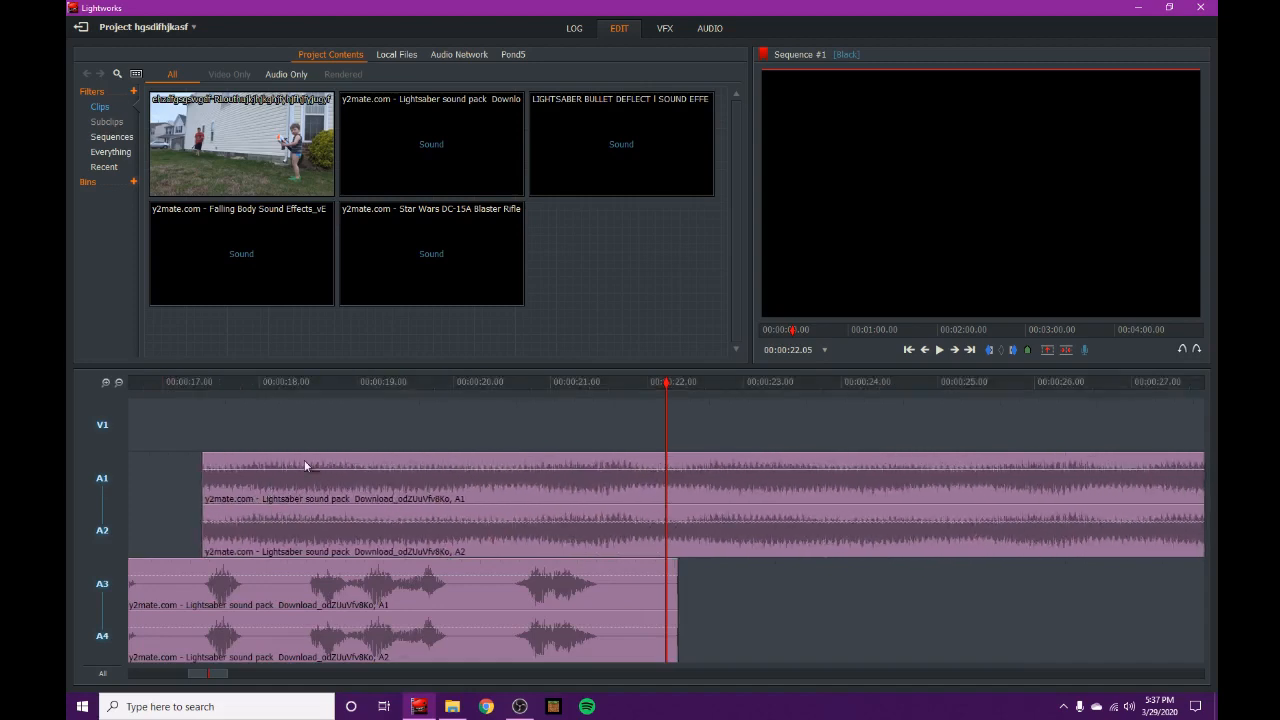
scroll(306, 463, down, 2)
key(Home)
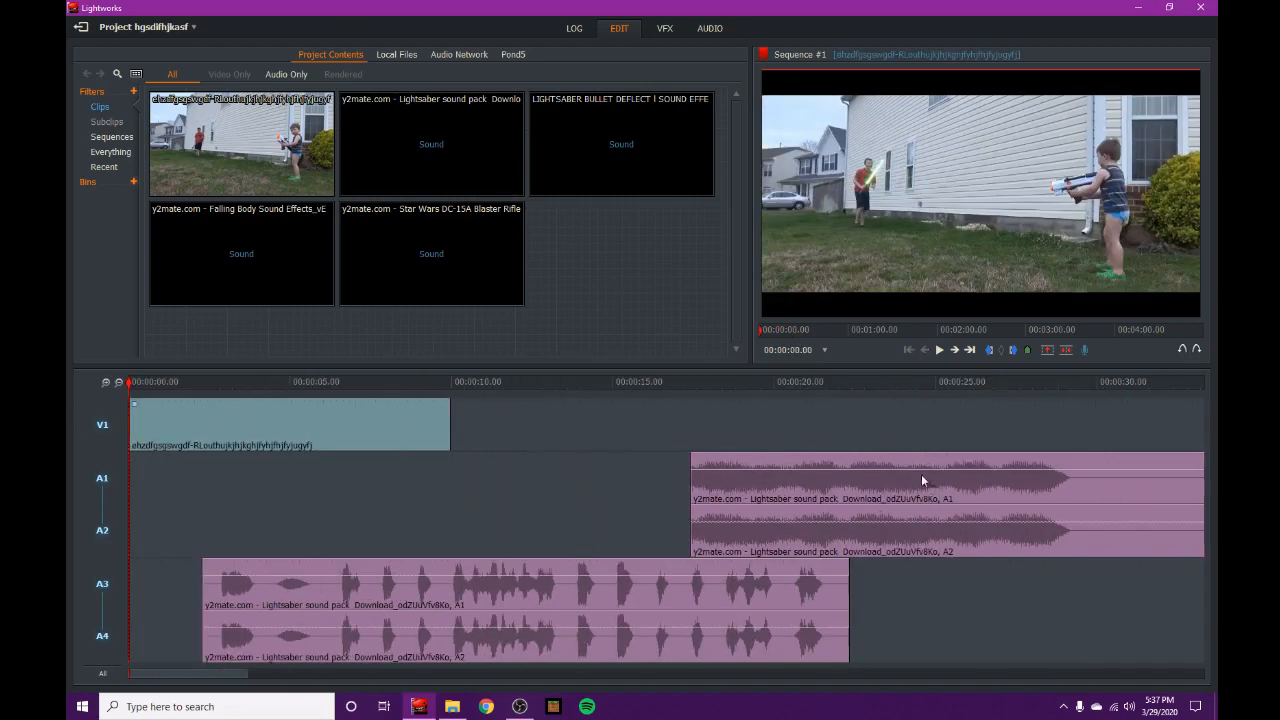
drag(933, 487, 369, 533)
Lower the hum's level on A1 and A2 to -23.0 dB and play it back with the video
click(710, 28)
drag(486, 428, 476, 454)
key(space)
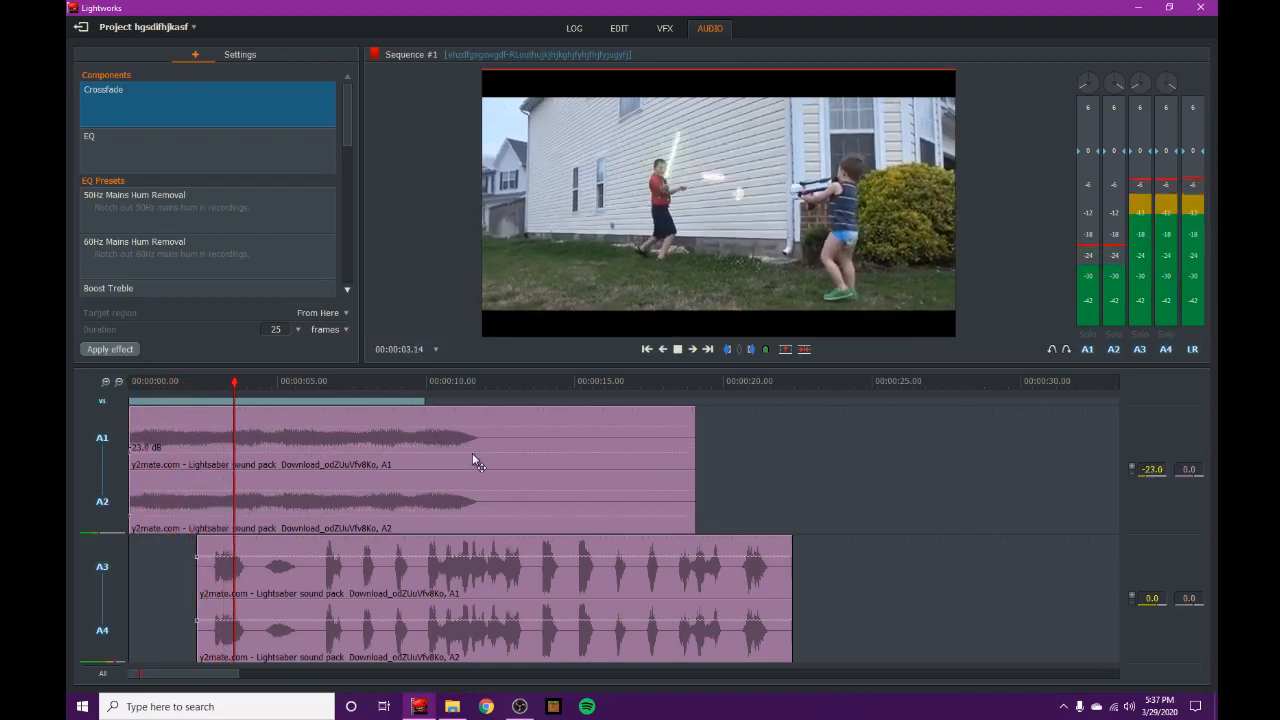
key(space)
click(620, 29)
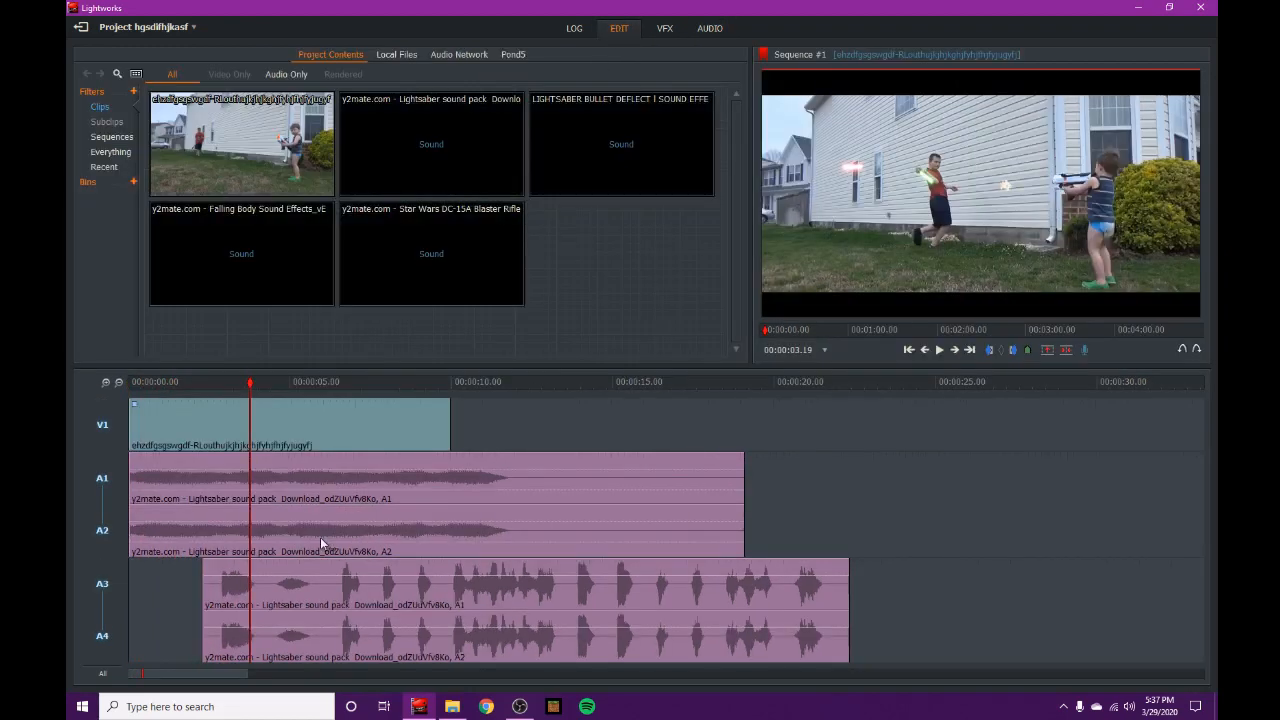
Move the remaining lightsaber sounds on A3 and A4 to start at 00:00:13.03, clear of the video
drag(295, 570, 648, 600)
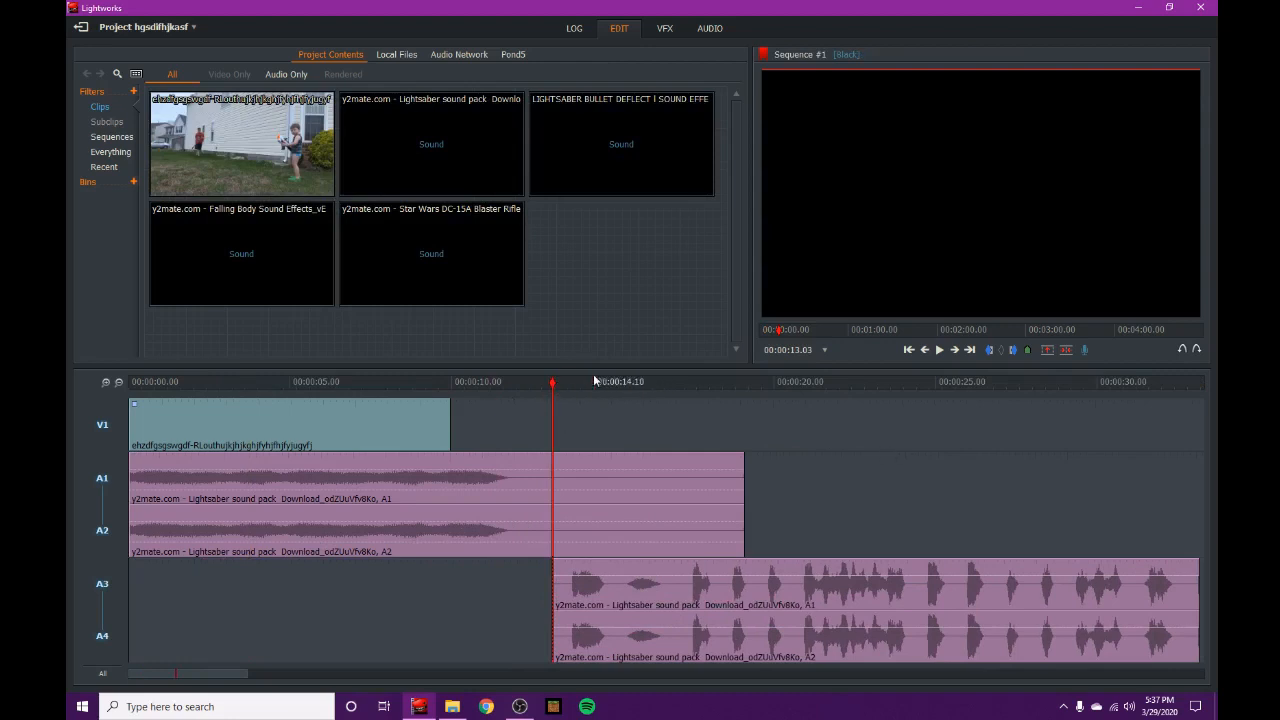
drag(558, 388, 611, 416)
drag(693, 410, 689, 412)
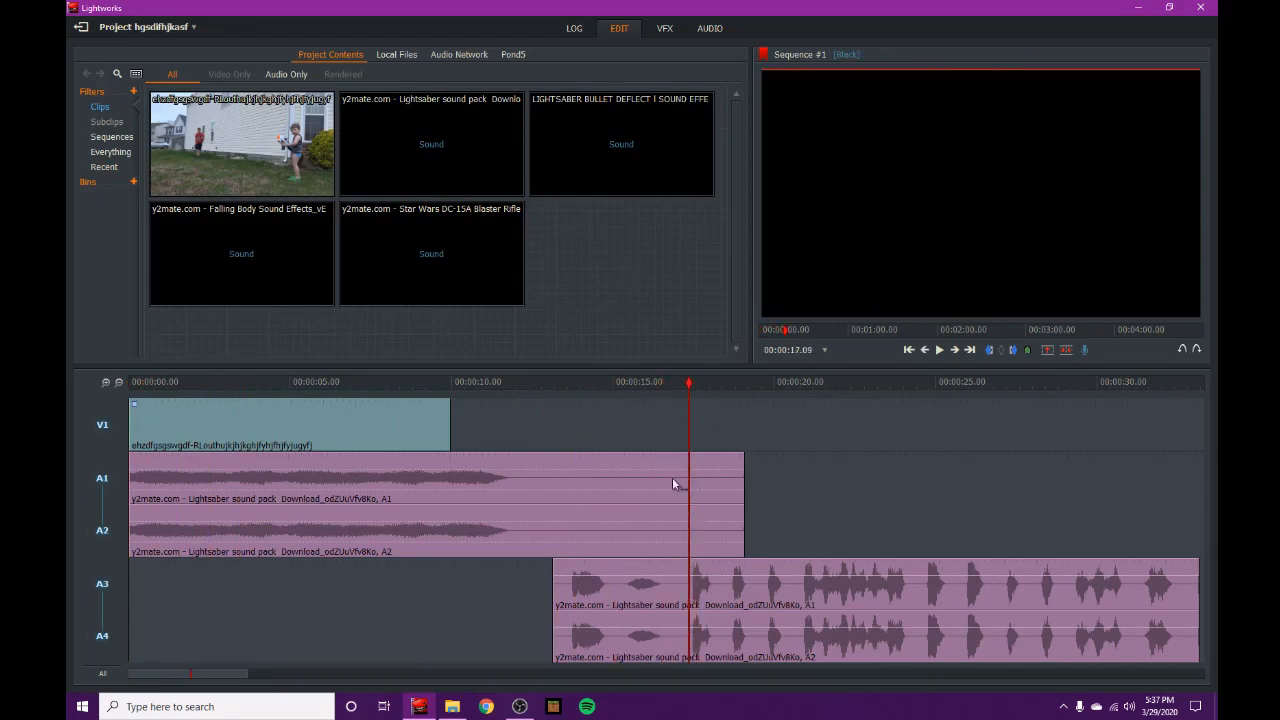
Split the lightsaber sounds on A3 and A4 into individual swing clips and delete the unwanted pieces
drag(690, 381, 572, 384)
key(c)
right_click(673, 638)
scroll(791, 383, up, 3)
scroll(791, 383, down, 3)
drag(750, 388, 934, 390)
key(c)
key(Delete)
scroll(666, 390, up, 3)
key(c)
key(space)
key(Delete)
scroll(949, 386, down, 3)
Bring the swing clips to just after the video's end at about 00:00:10.00 and delete the leftover timeline section
drag(591, 583, 485, 583)
click(989, 350)
click(746, 386)
drag(516, 388, 454, 400)
click(1066, 350)
key(space)
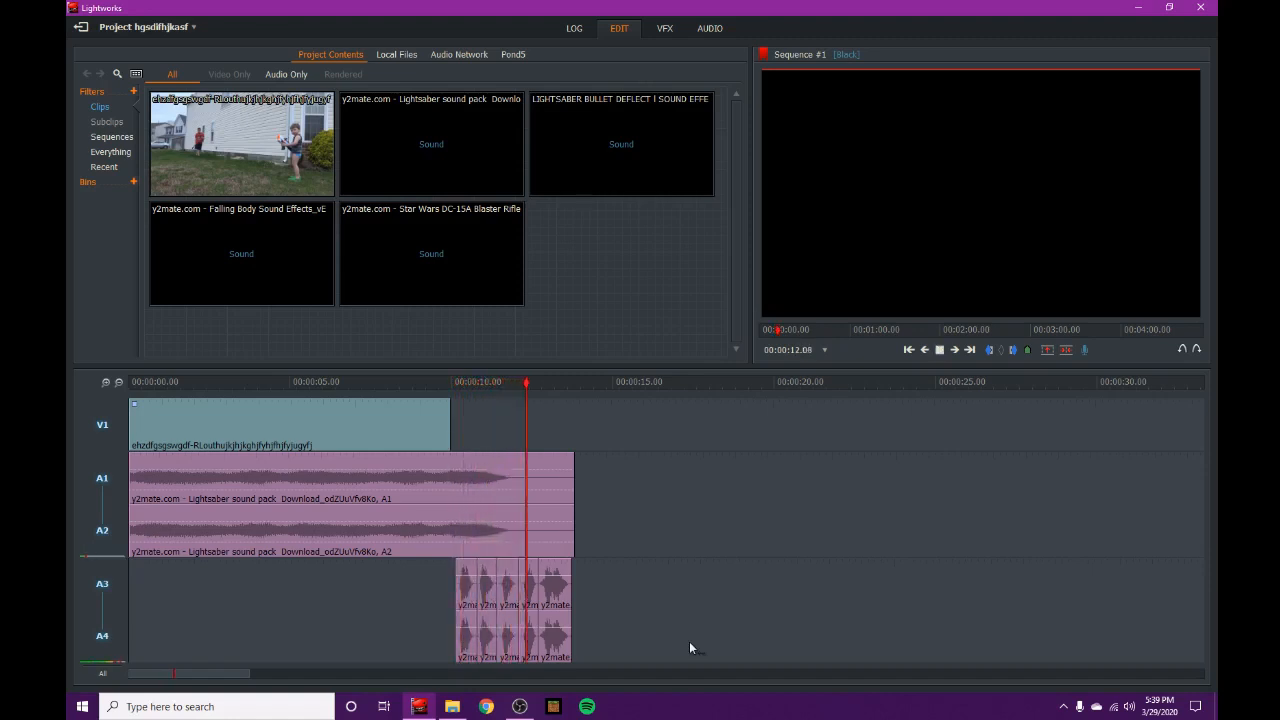
key(space)
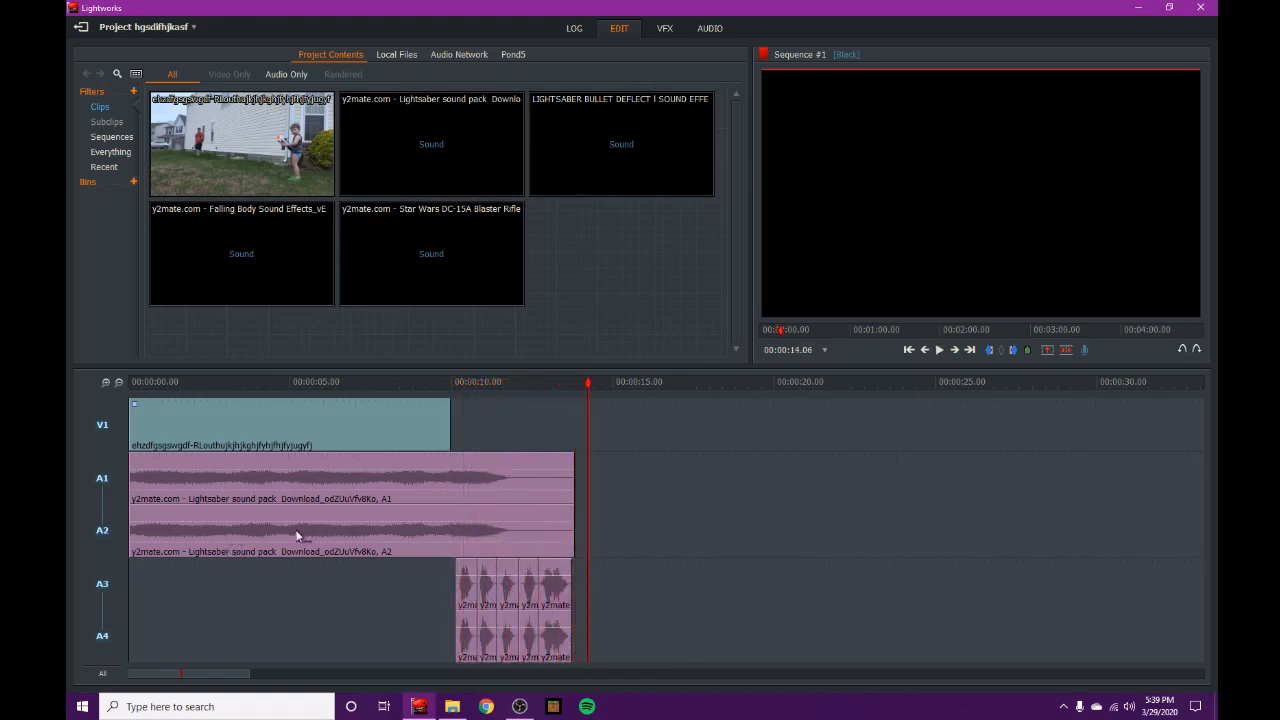
Add a cue marker at 00:00:00.23 in the sequence
drag(598, 386, 569, 411)
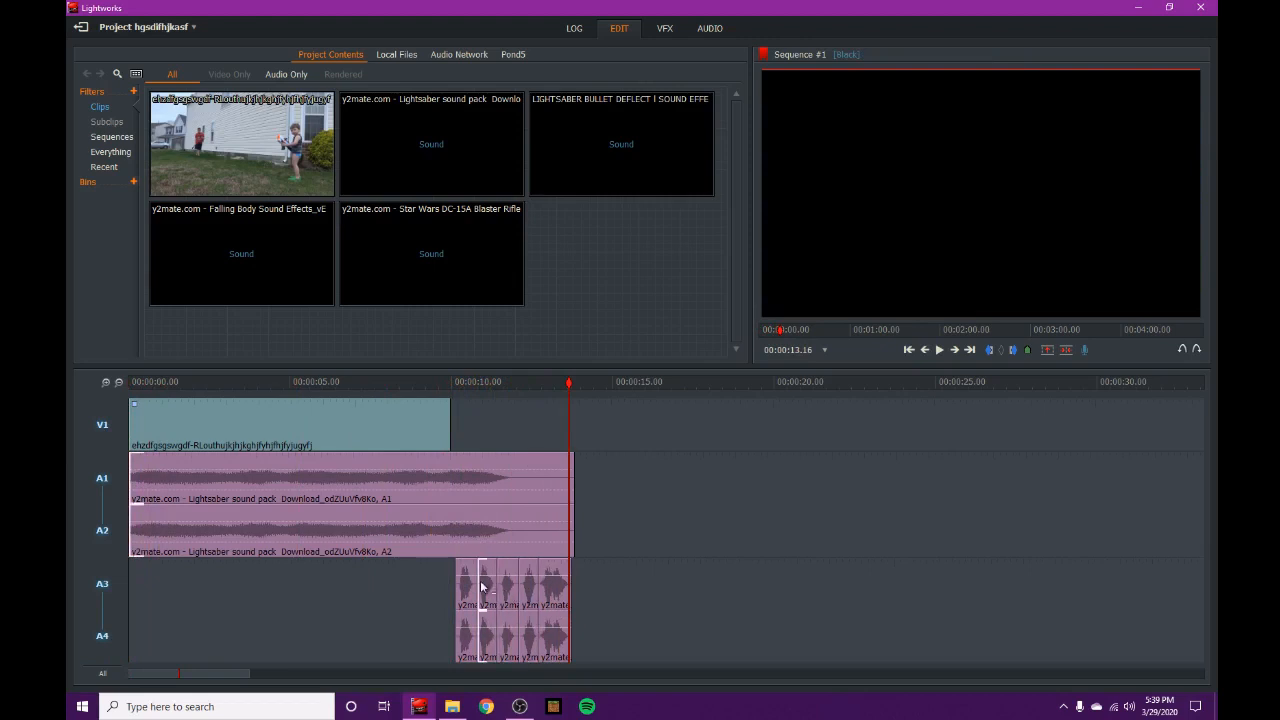
drag(567, 388, 158, 378)
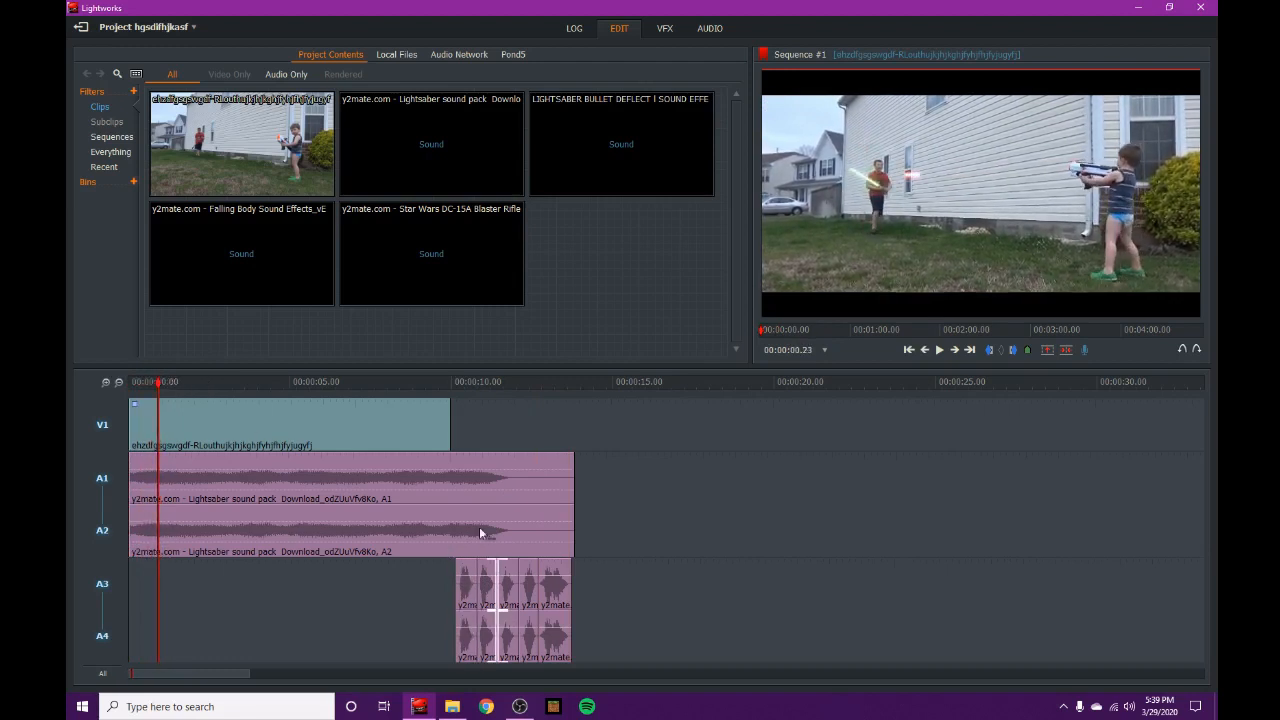
click(1025, 351)
click(857, 352)
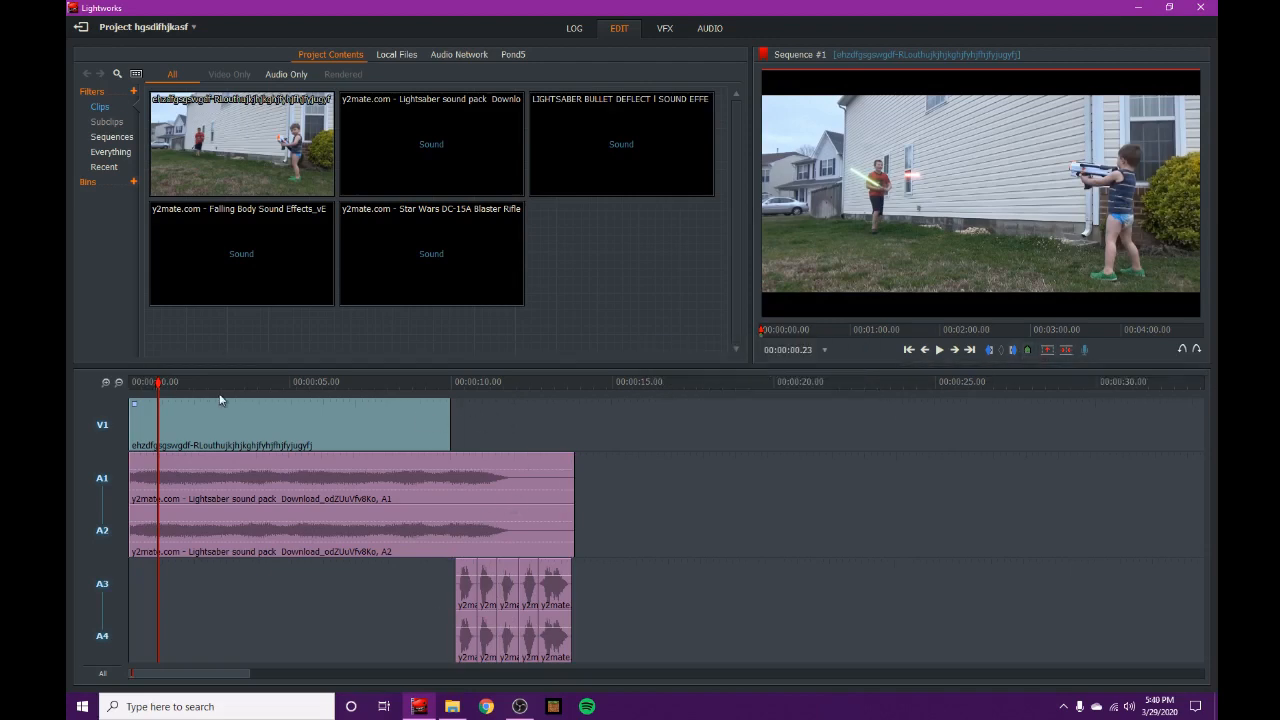
Disable the hum tracks A1 and A2 and play the swing clips on A3 and A4 on their own
drag(227, 378, 458, 421)
click(102, 478)
key(space)
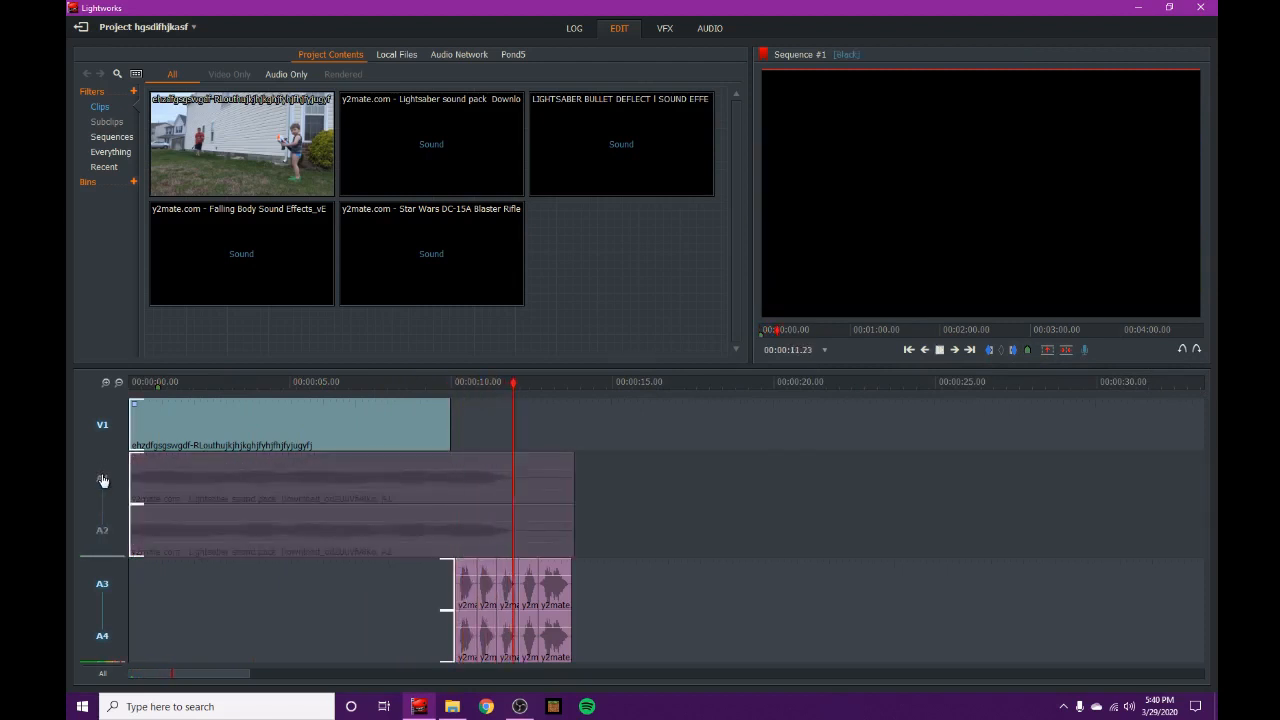
key(space)
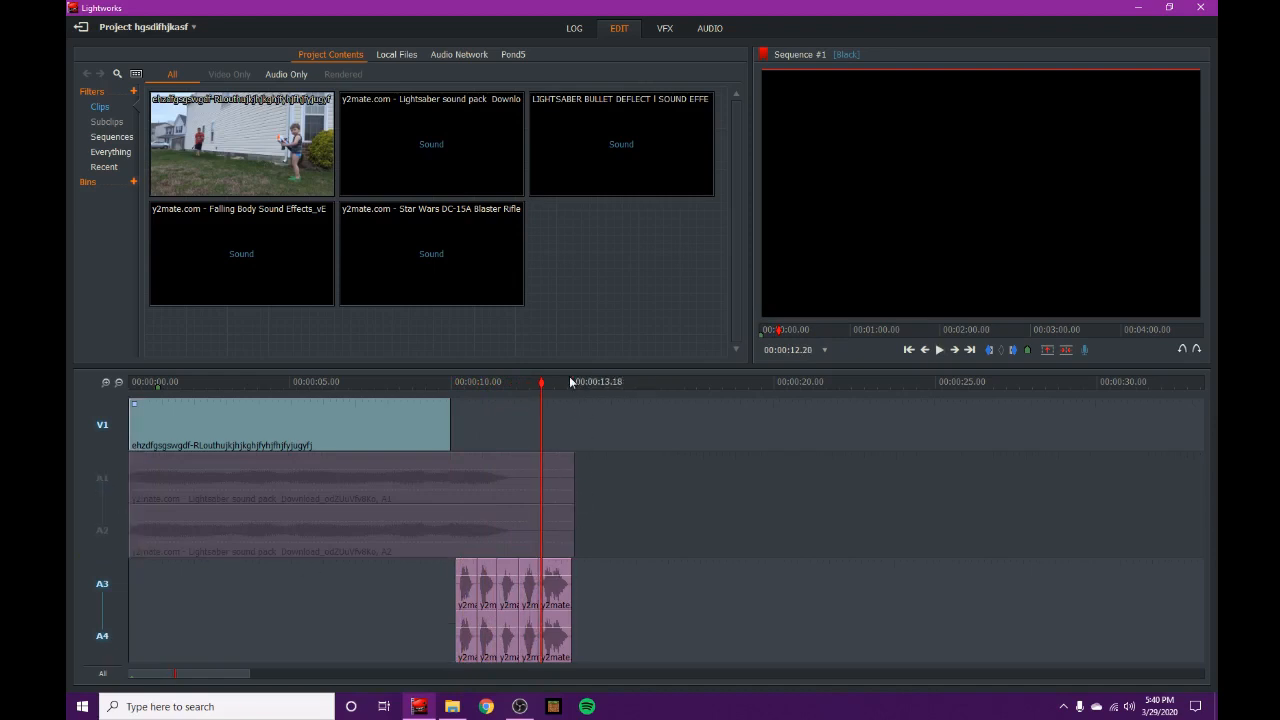
Move the fourth swing clip on A3 and A4 to the first lightsaber swing, around the cue marker at 00:00:00.23
click(523, 384)
scroll(638, 649, up, 3)
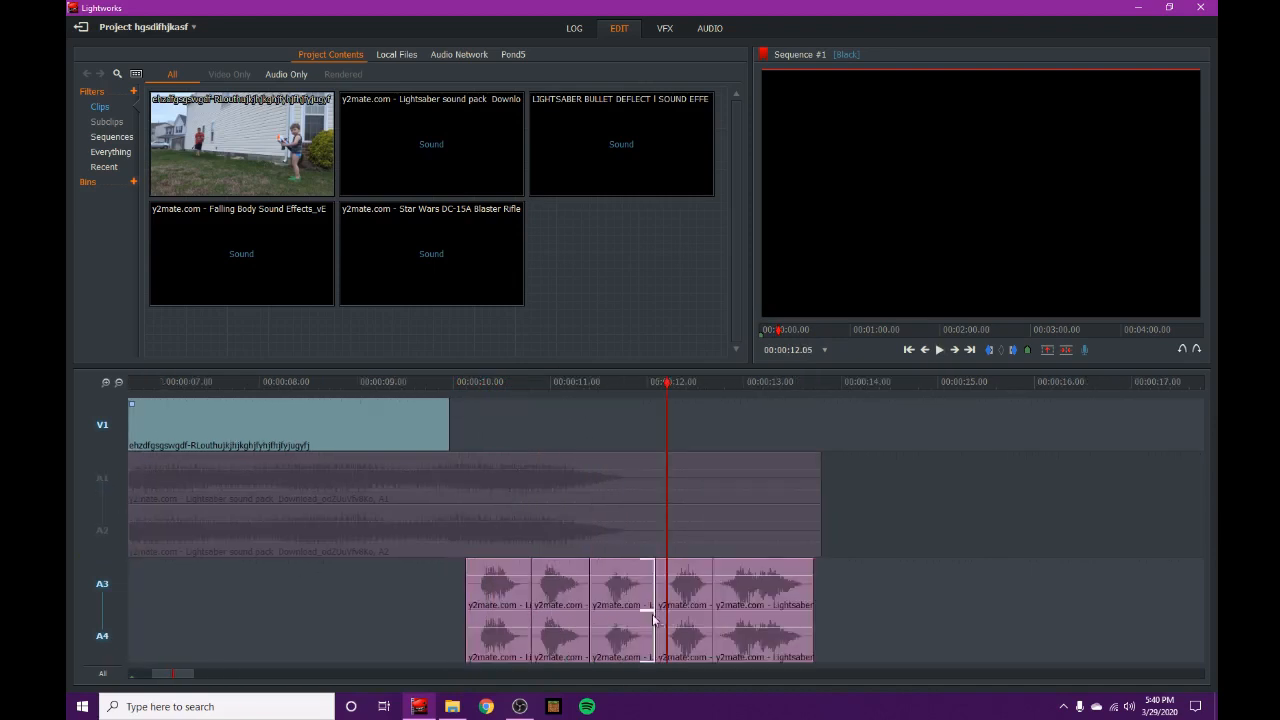
drag(691, 588, 237, 591)
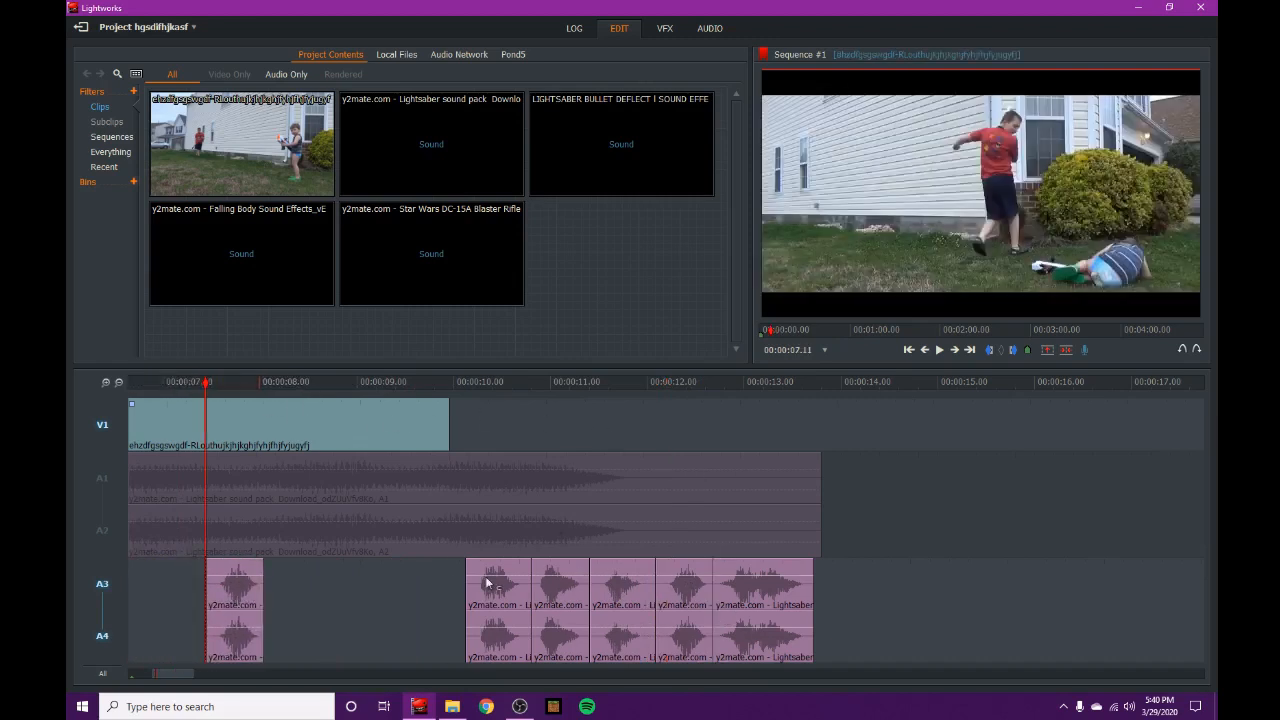
drag(237, 585, 183, 598)
drag(206, 384, 223, 421)
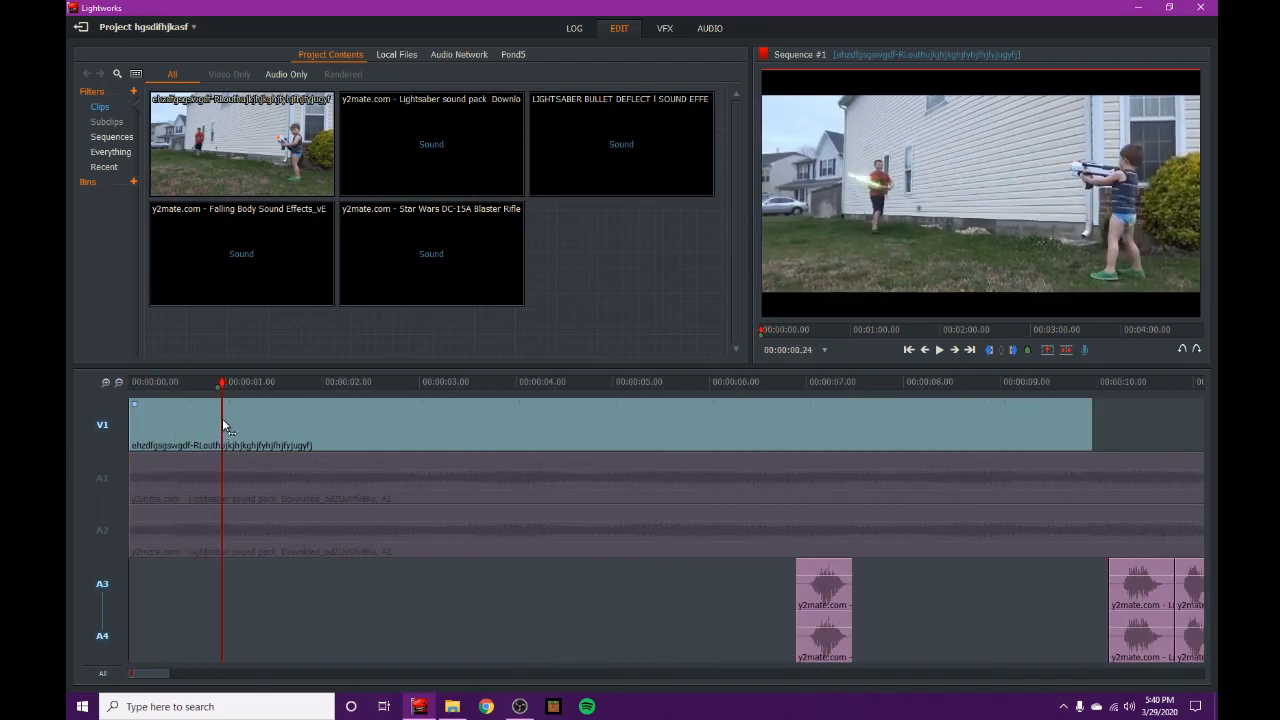
key(Left)
drag(824, 593, 228, 580)
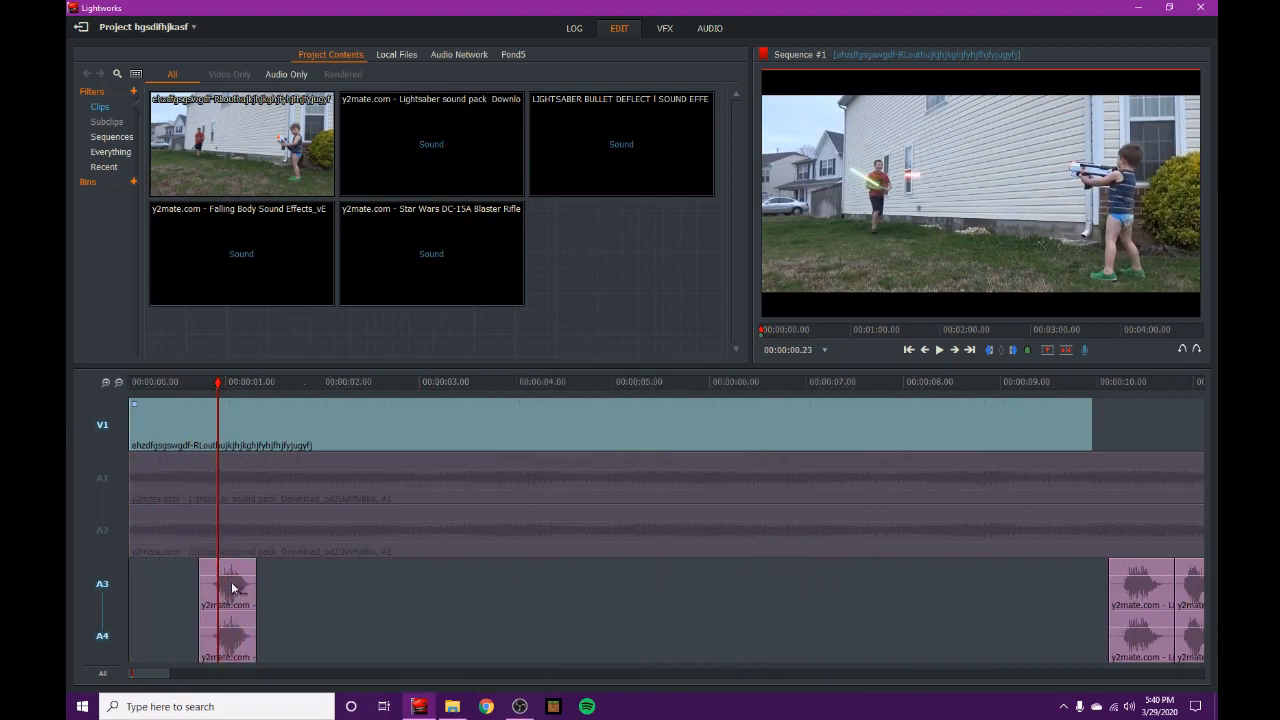
Nudge the swing clip to start just before the cue marker and play it against the video to check the timing
scroll(293, 618, up, 3)
key(space)
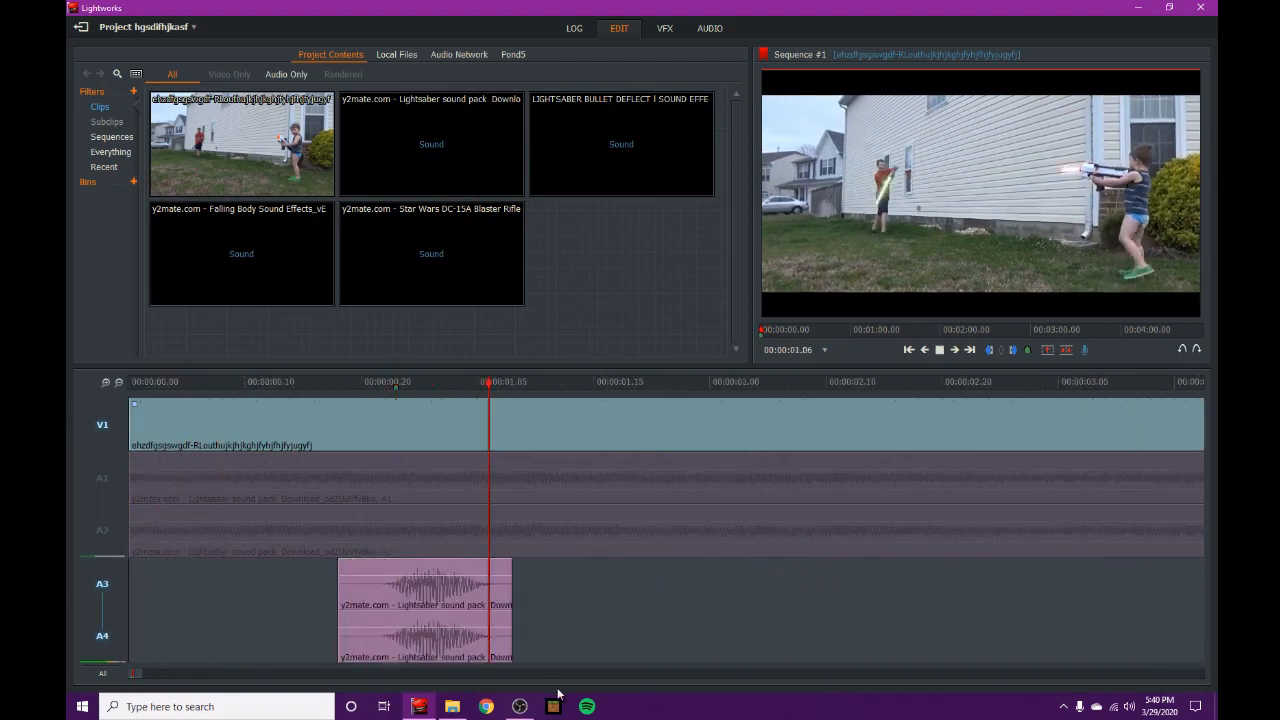
key(space)
drag(445, 621, 467, 602)
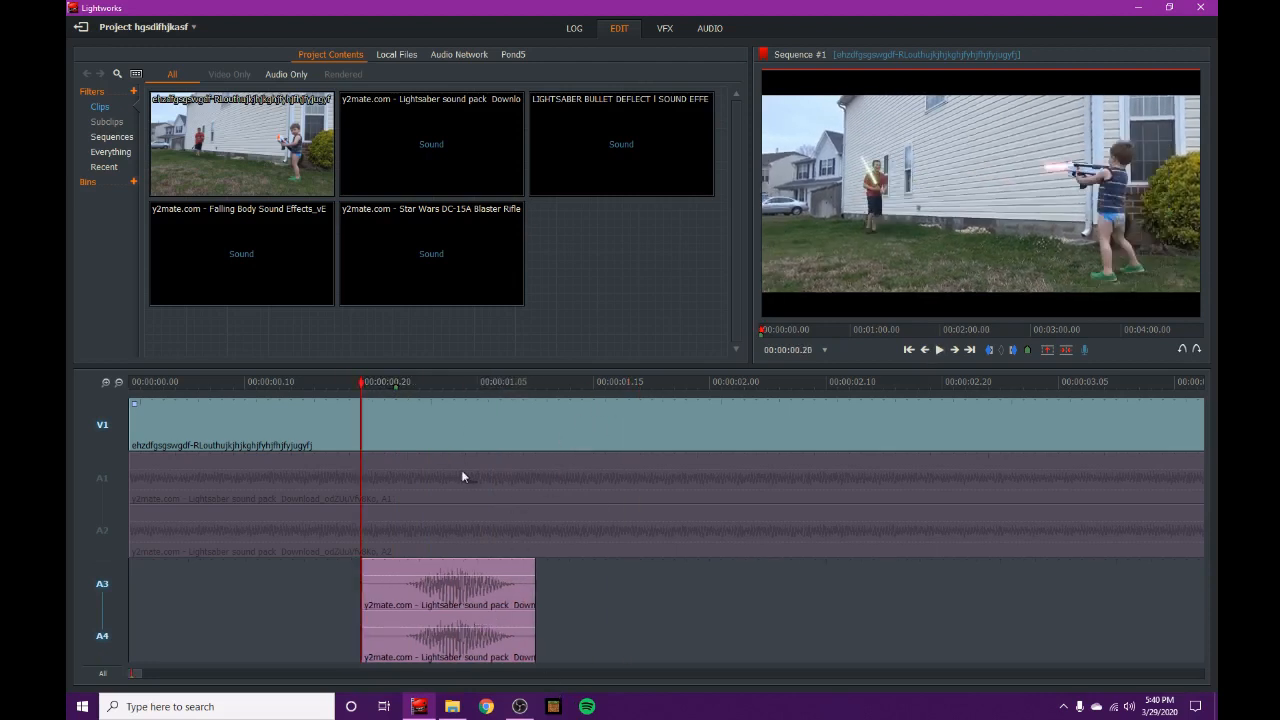
key(space)
drag(508, 399, 402, 402)
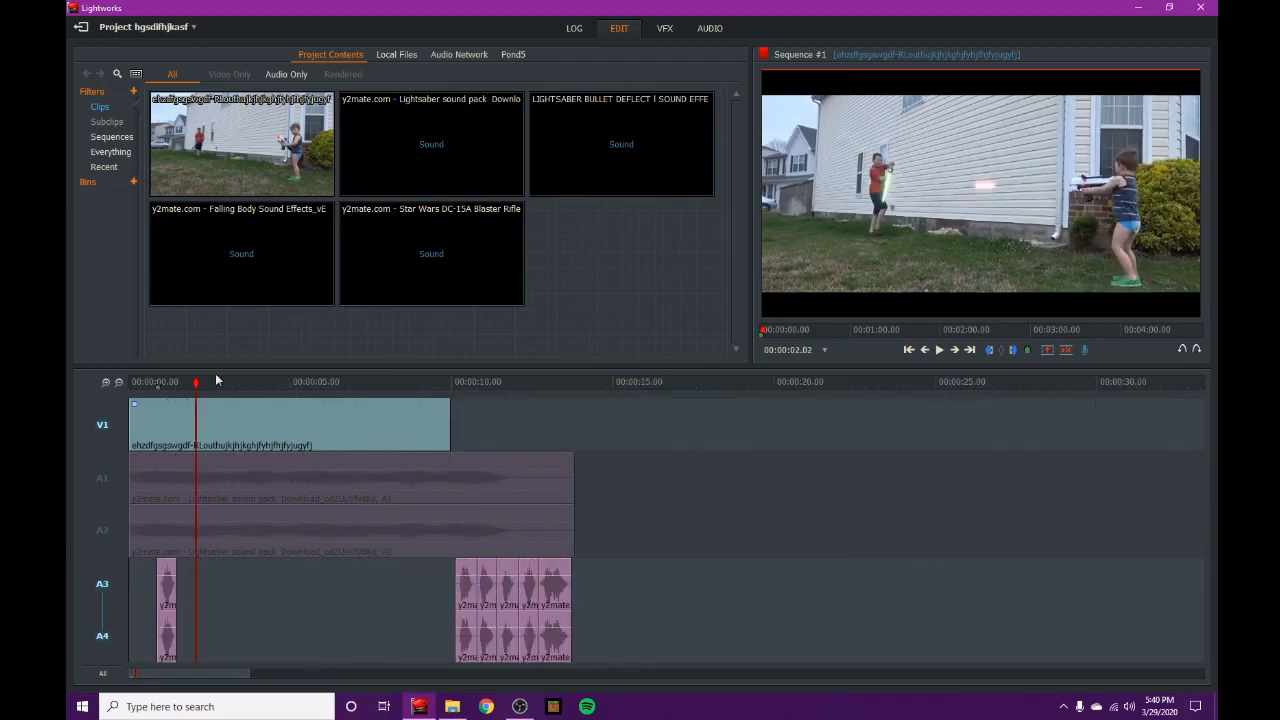
Add eight audio tracks as stereo pairs after A3/A4
drag(197, 381, 165, 384)
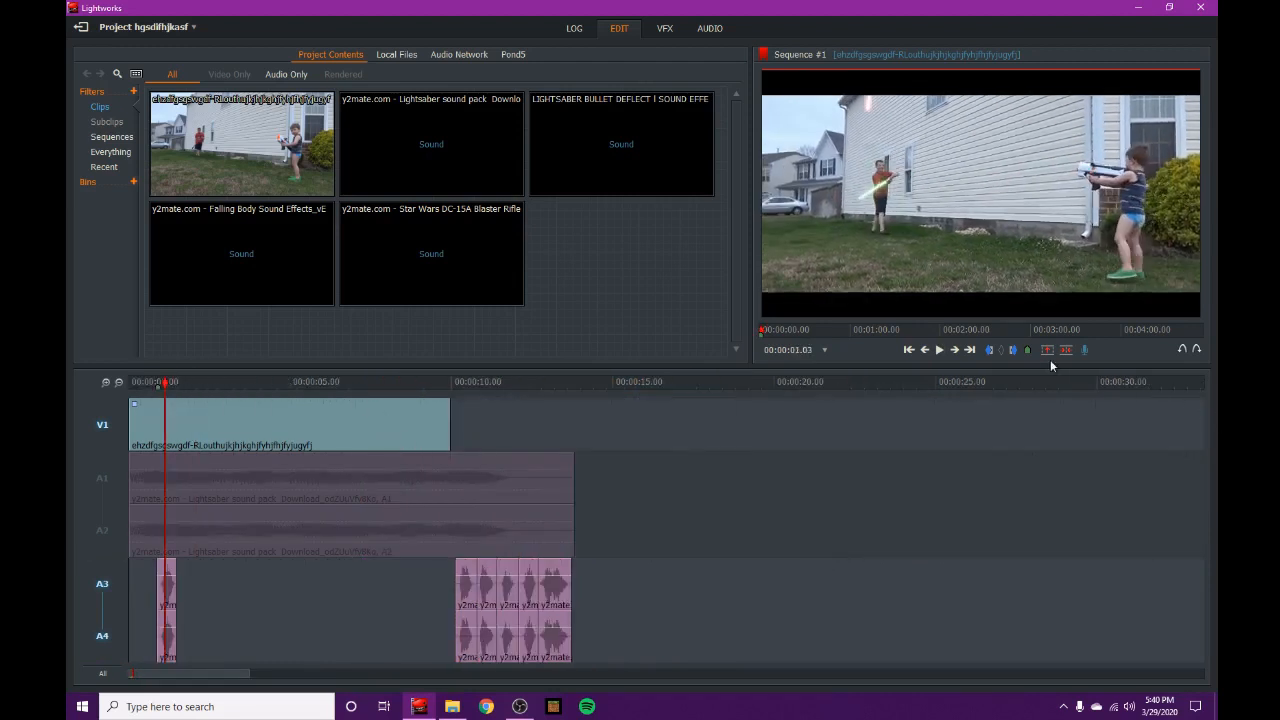
drag(165, 383, 281, 398)
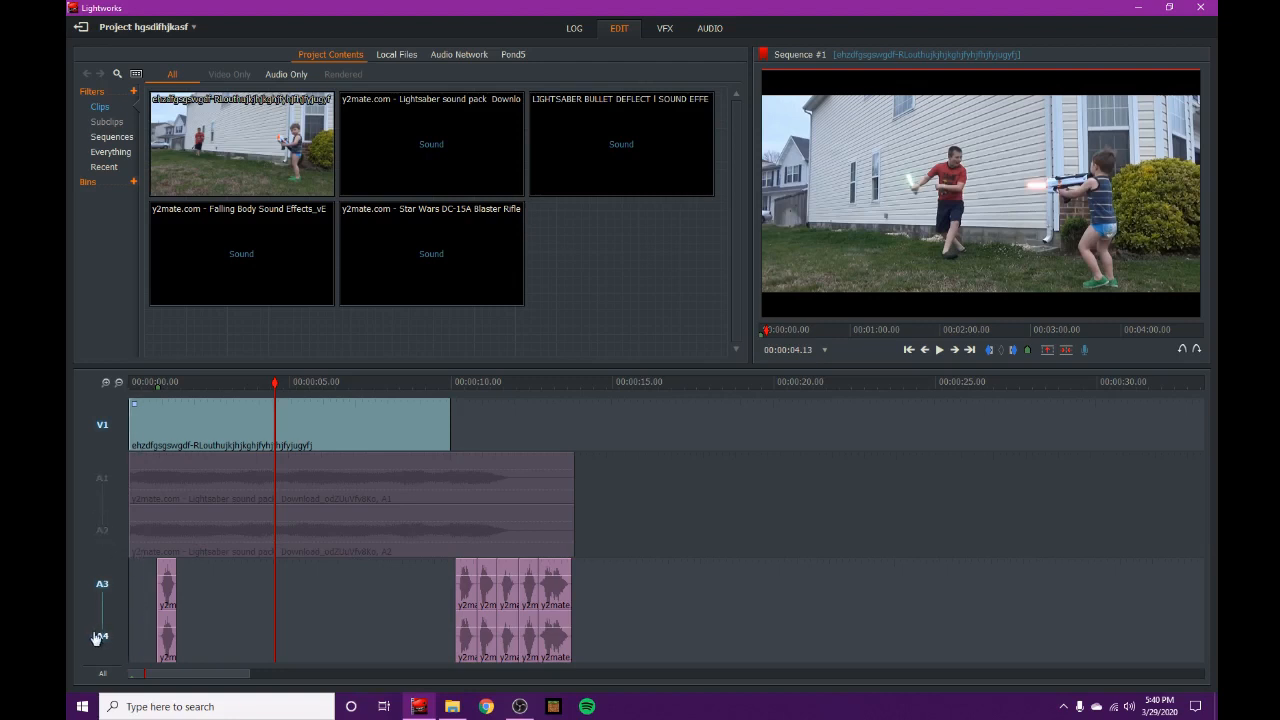
key(ctrl+t)
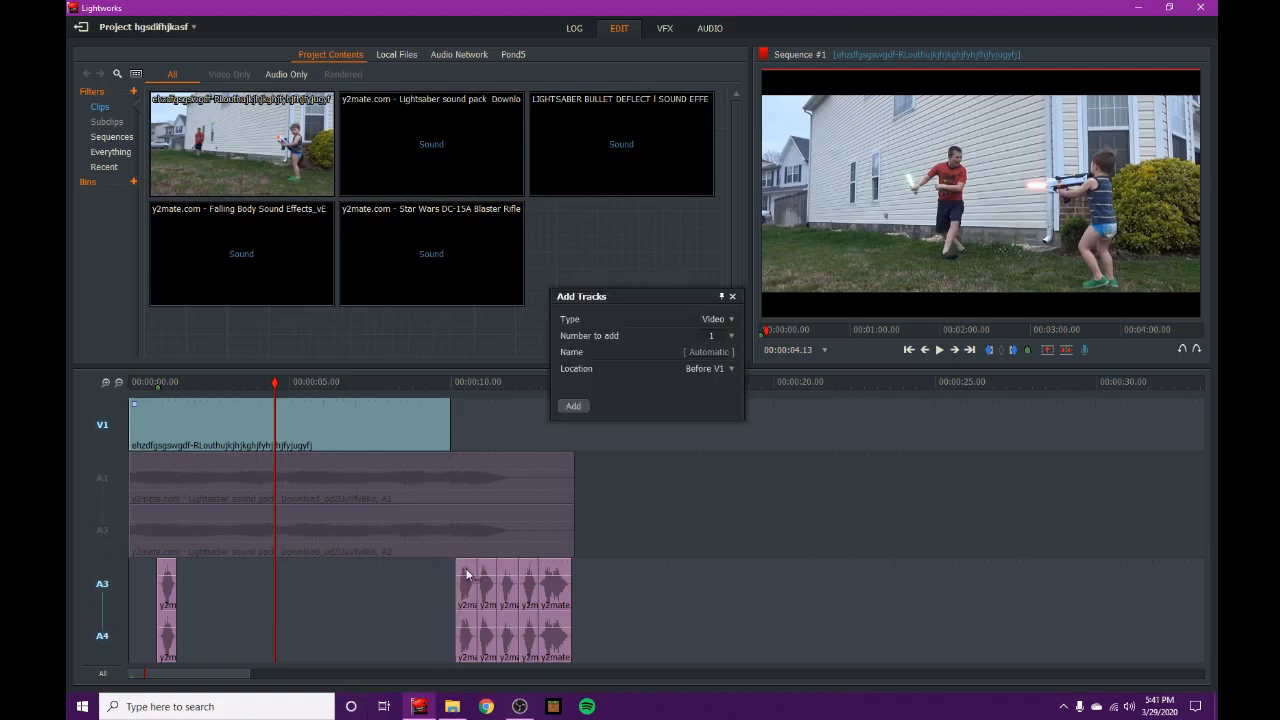
click(731, 320)
click(731, 350)
click(731, 336)
click(706, 411)
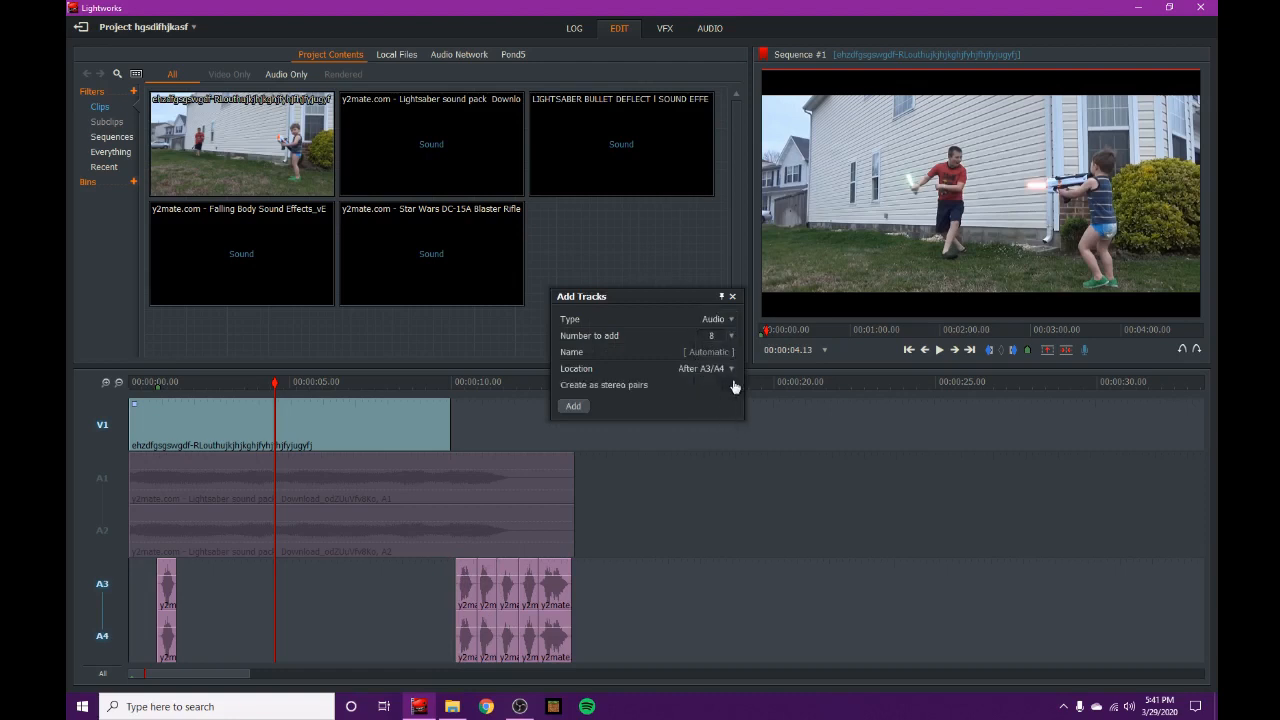
click(571, 406)
Place the Star Wars DC-15A Blaster Rifle sound on A7 and A8 at 00:00:01.18 and set its level to -3.0 dB
drag(430, 250, 300, 565)
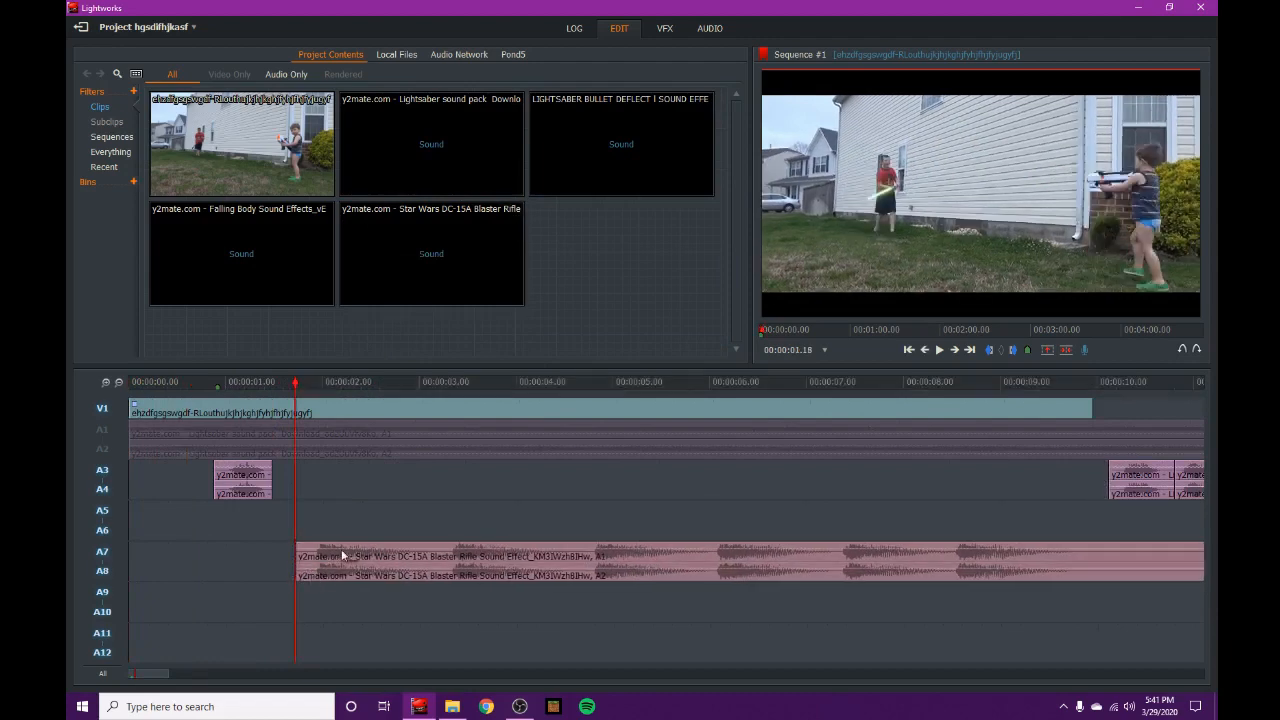
click(710, 28)
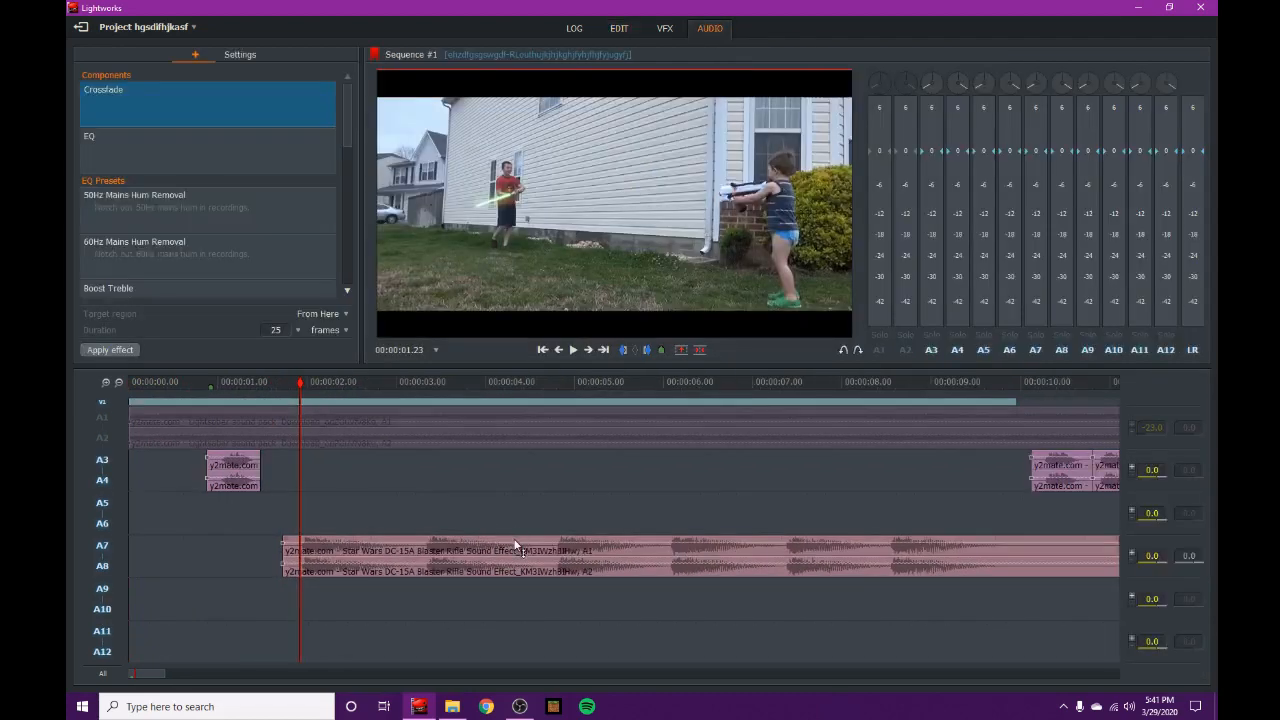
mouse_move(517, 542)
mouse_down()
mouse_move(524, 563)
mouse_move(521, 544)
mouse_up()
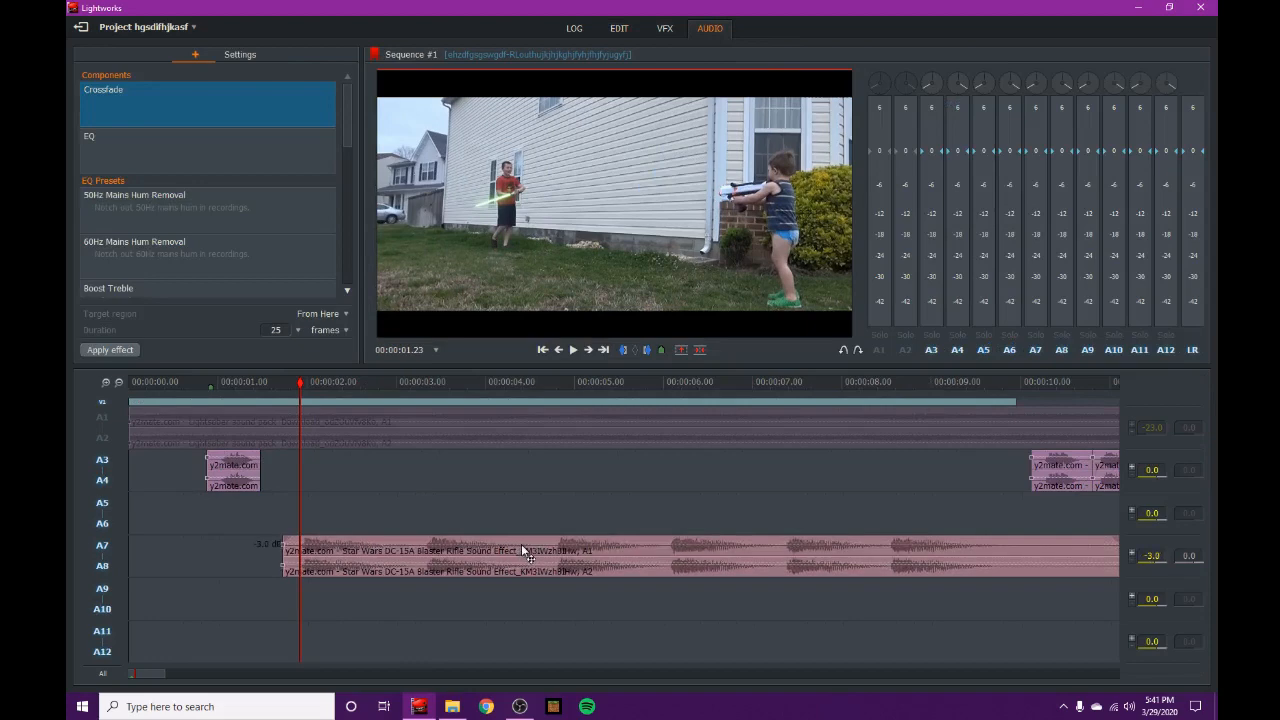
click(619, 28)
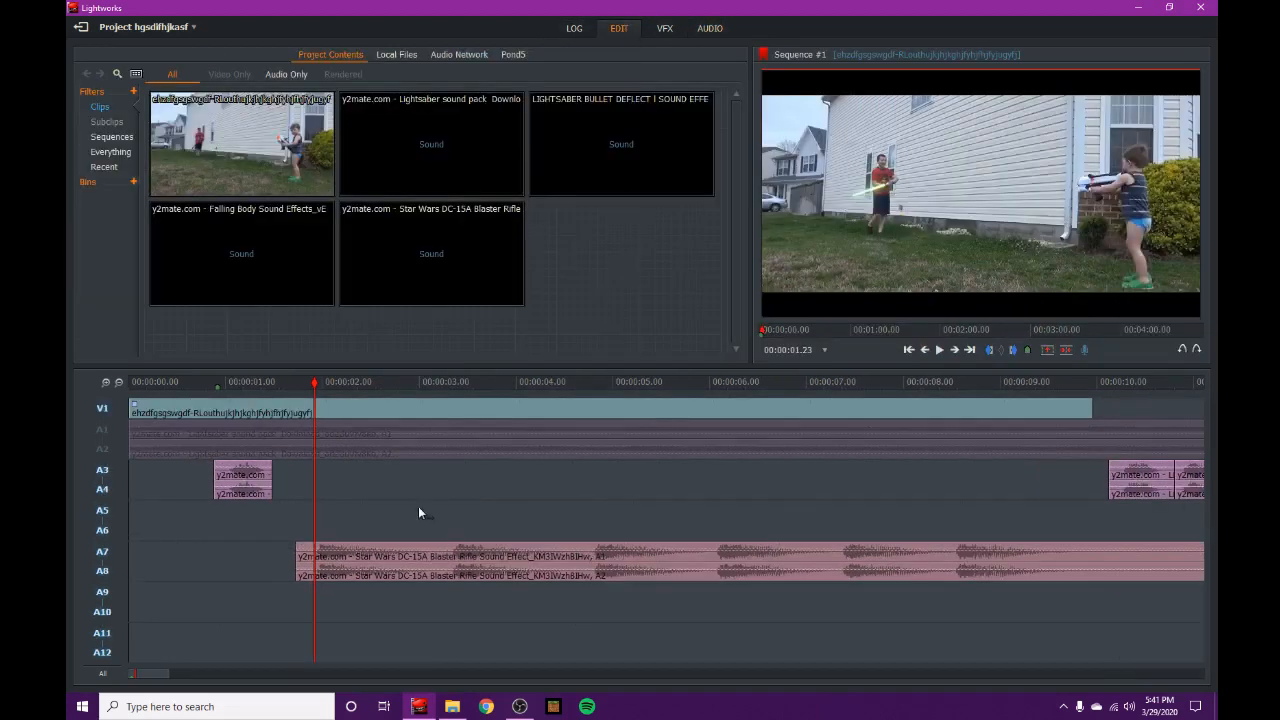
key(c)
key(space)
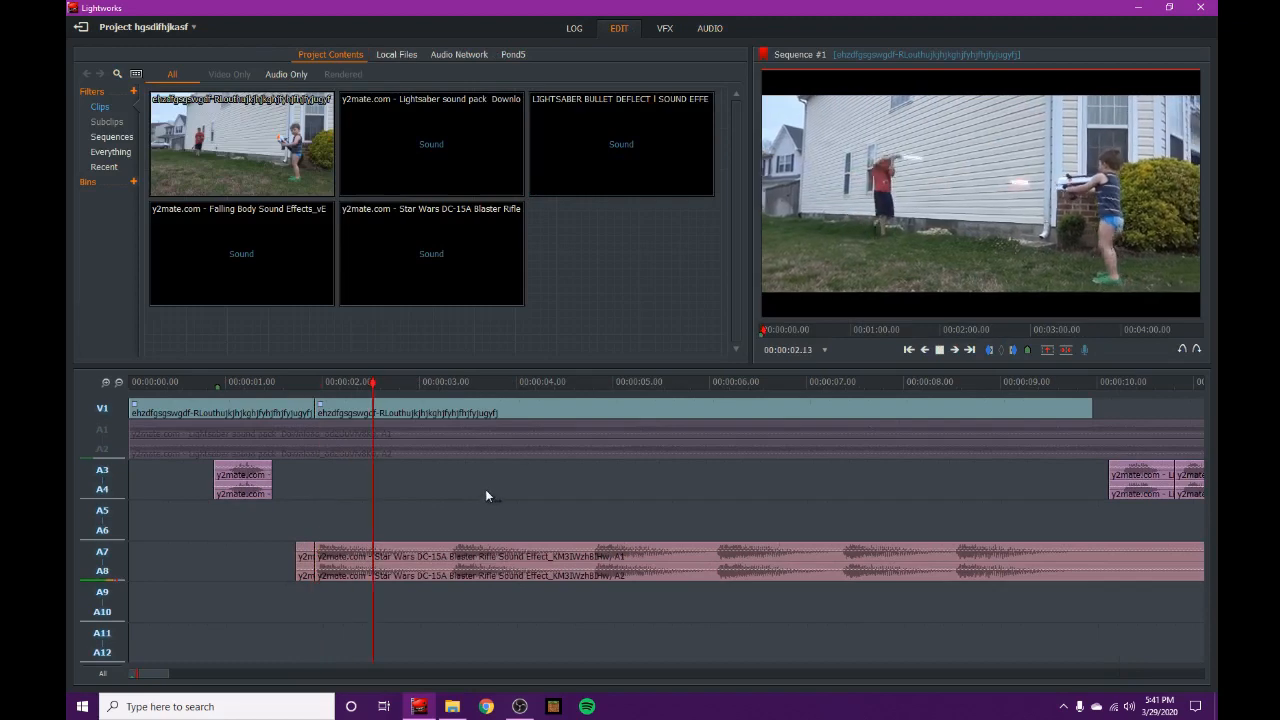
key(c)
drag(451, 388, 594, 388)
key(c)
click(1182, 352)
click(1182, 352)
click(1182, 352)
Disable V1 and the lightsaber tracks, then split the blaster sound on A7 and A8 at the start of each shot
click(98, 409)
key(c)
drag(315, 388, 592, 386)
key(c)
key(c)
key(space)
key(c)
click(102, 471)
drag(714, 388, 849, 390)
key(c)
key(c)
drag(954, 385, 1136, 385)
Delete the short segment before the first blaster shot on A7 and A8
key(Down)
drag(469, 381, 378, 383)
key(Up)
drag(669, 384, 354, 540)
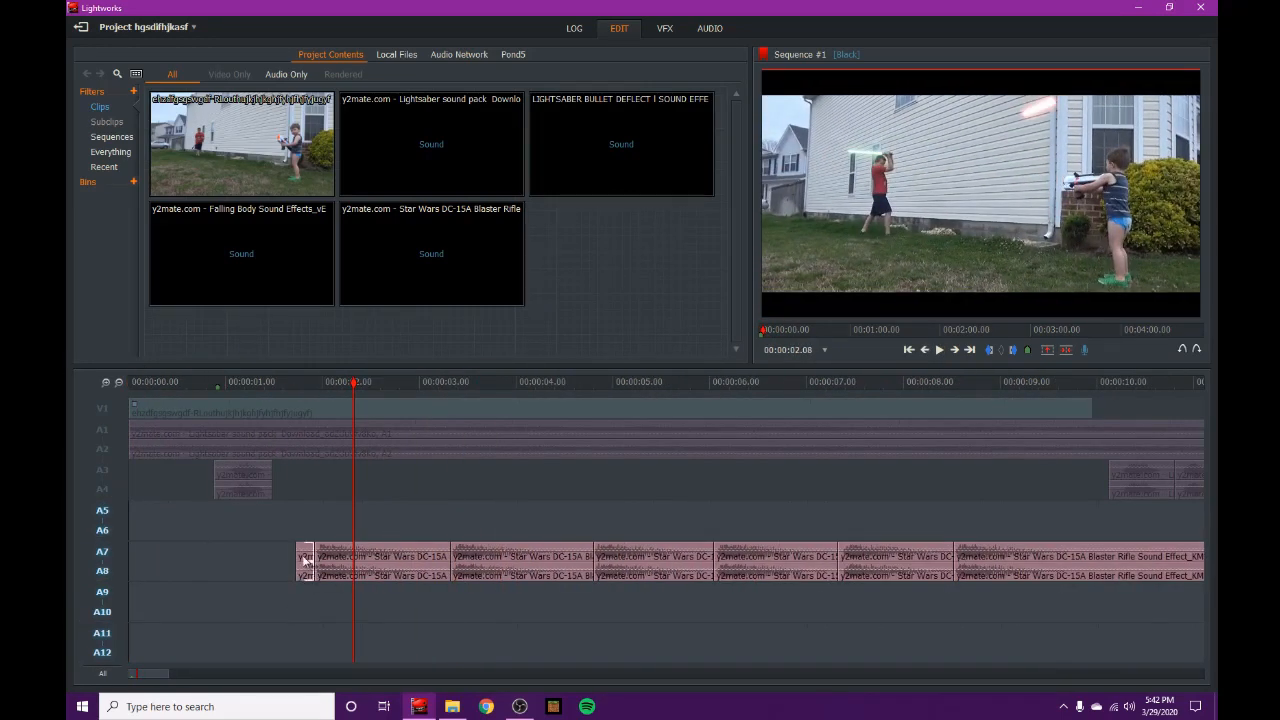
right_click(300, 556)
click(347, 443)
click(296, 388)
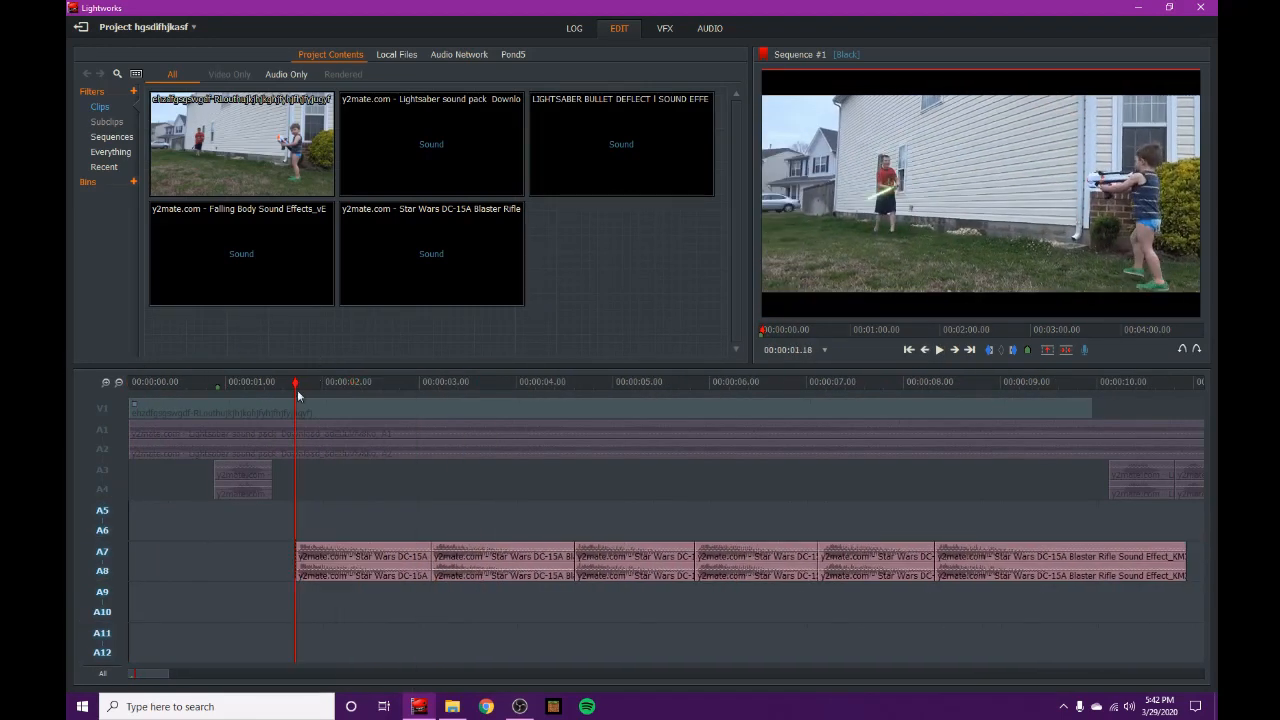
Align the first blaster shot on A7/A8 at about 00:00:01.05 and the second on A9/A10 at 00:00:02.02 with the fired bolts
drag(290, 388, 247, 385)
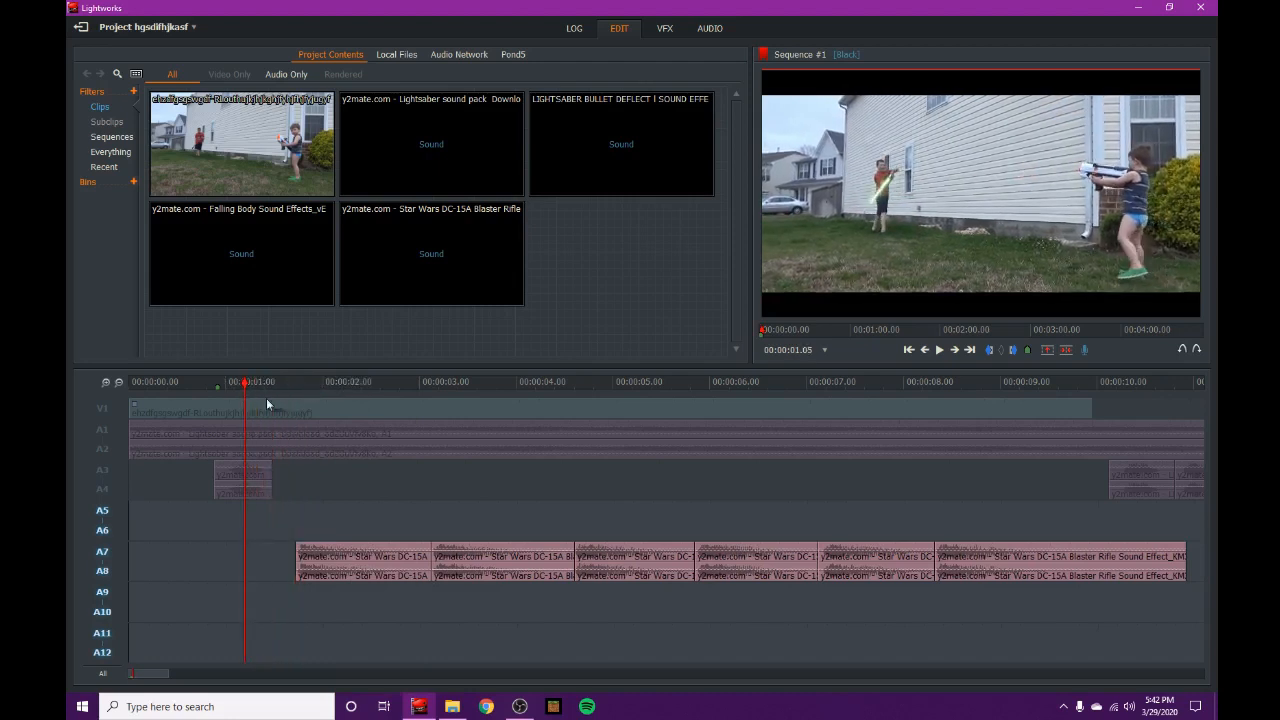
key(Right)
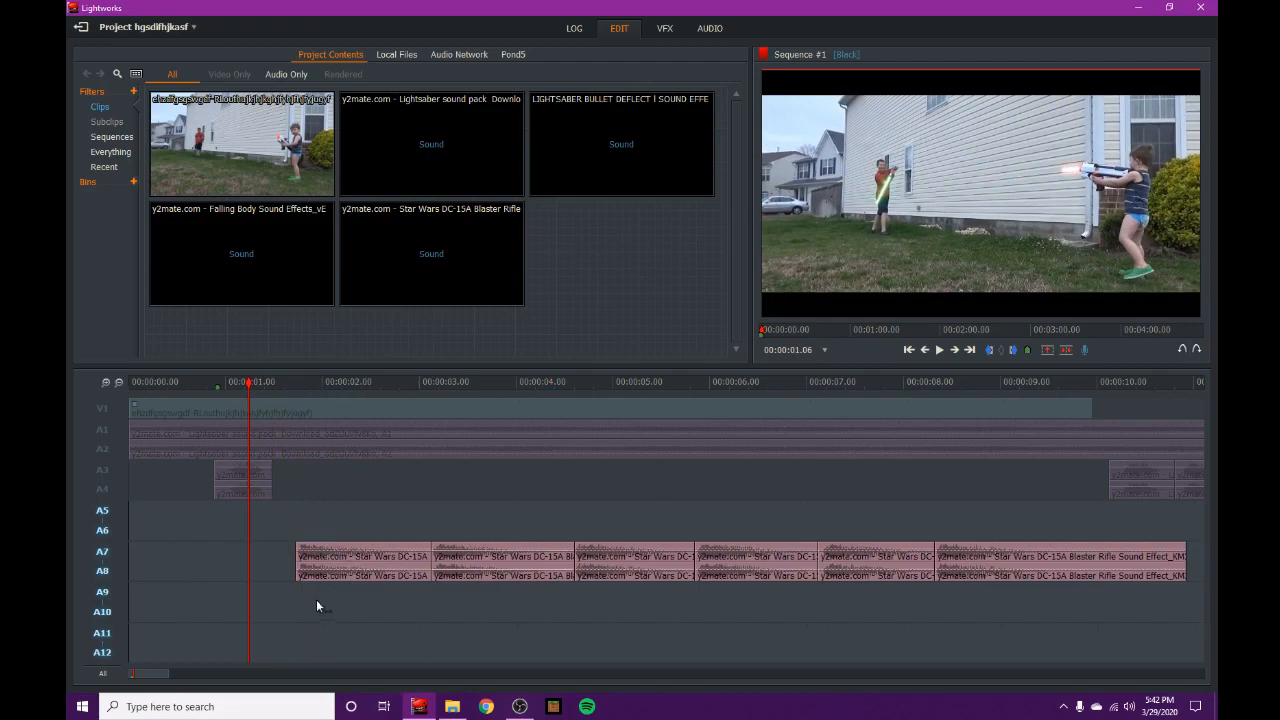
scroll(306, 601, up, 3)
drag(802, 568, 650, 573)
key(space)
key(space)
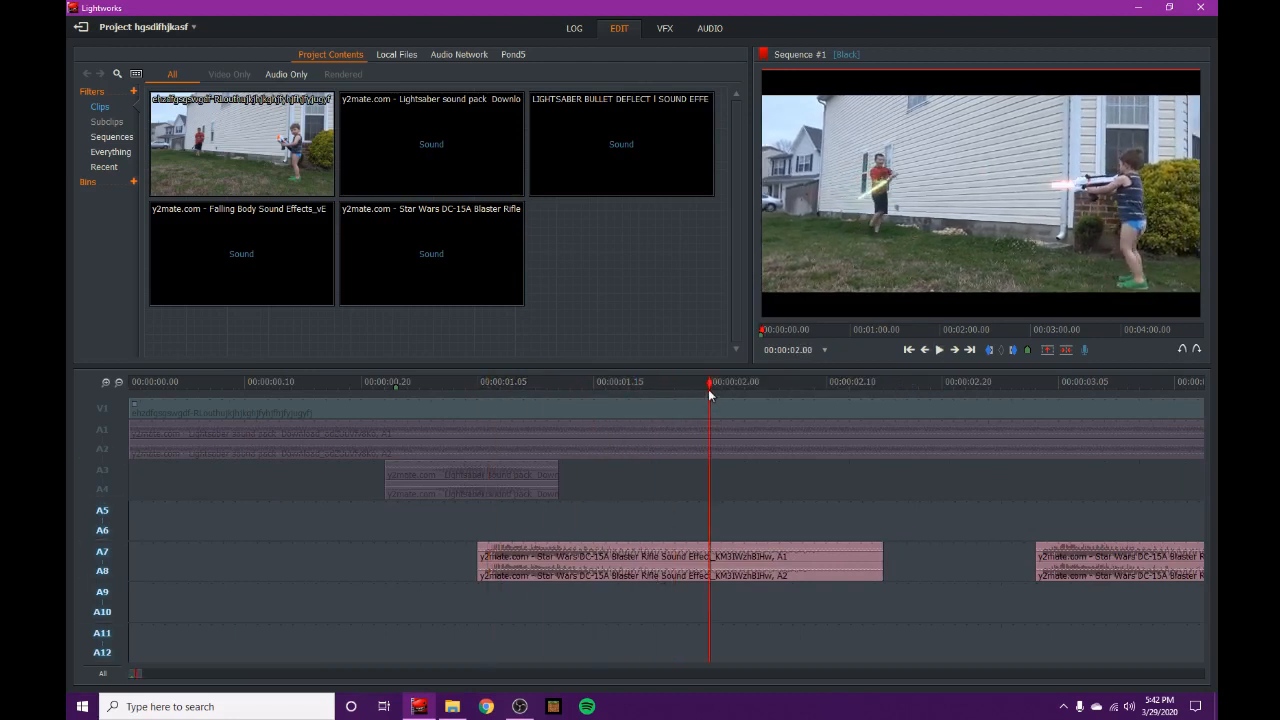
drag(1103, 557, 805, 587)
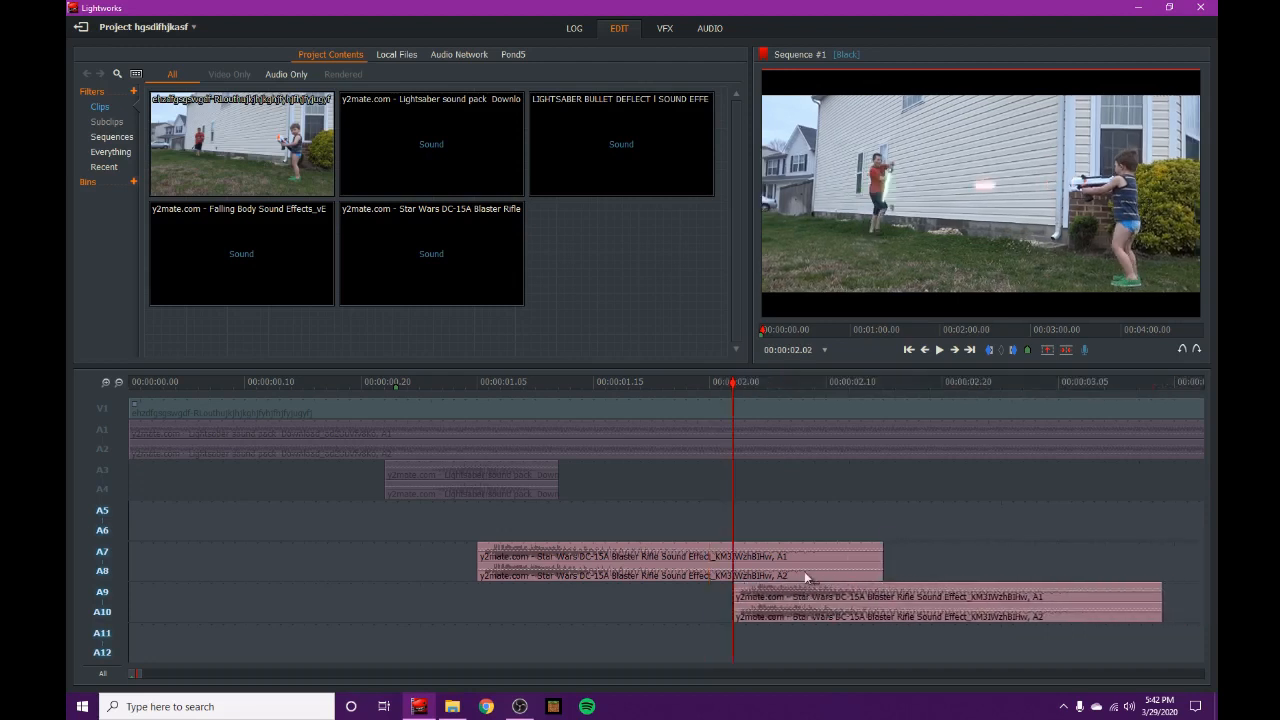
Shift the second blaster shot on A9/A10 earlier to about 00:00:01.23 and play it back against the footage
key(Left)
key(Left)
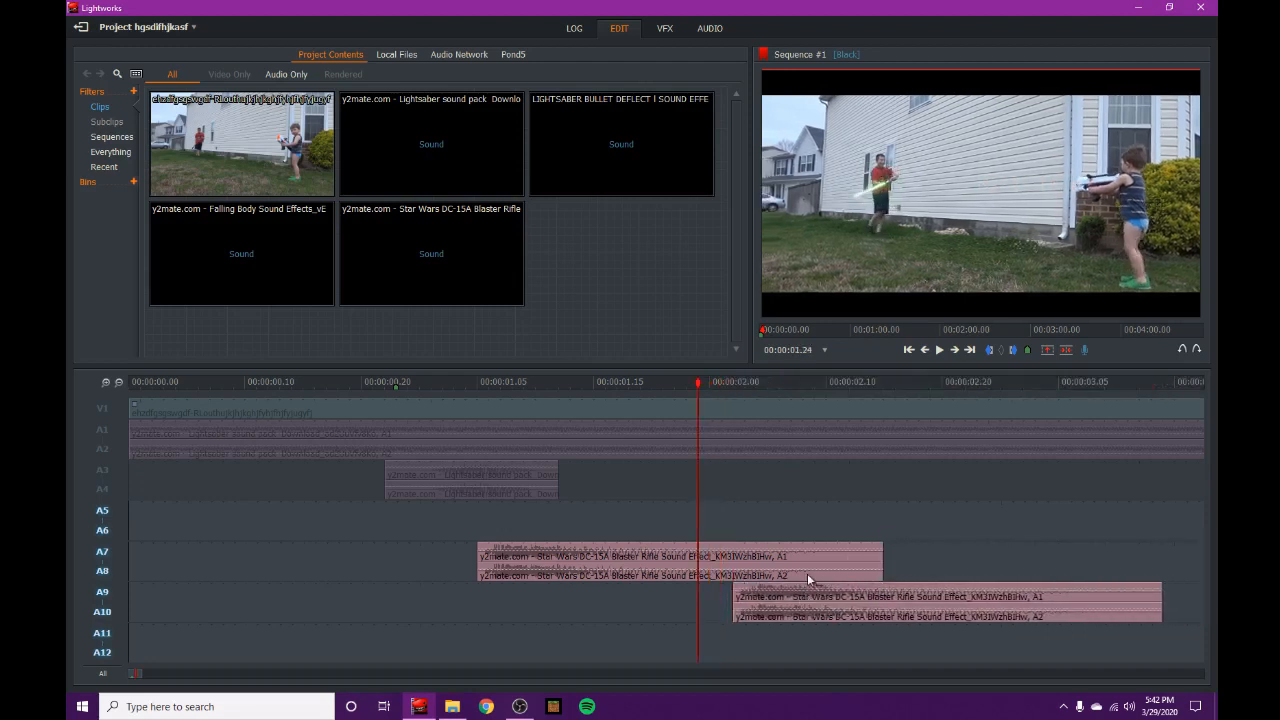
drag(853, 595, 825, 597)
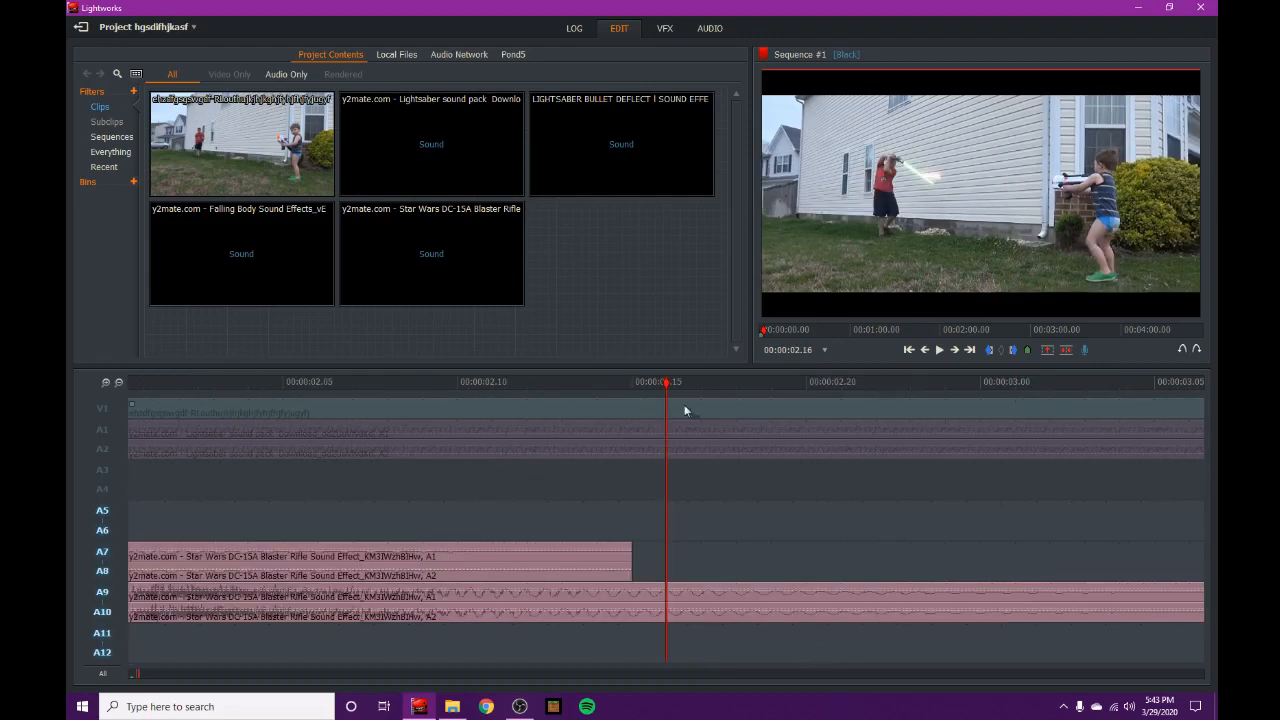
drag(677, 395, 463, 426)
drag(521, 600, 508, 601)
key(space)
key(space)
scroll(574, 578, down, 5)
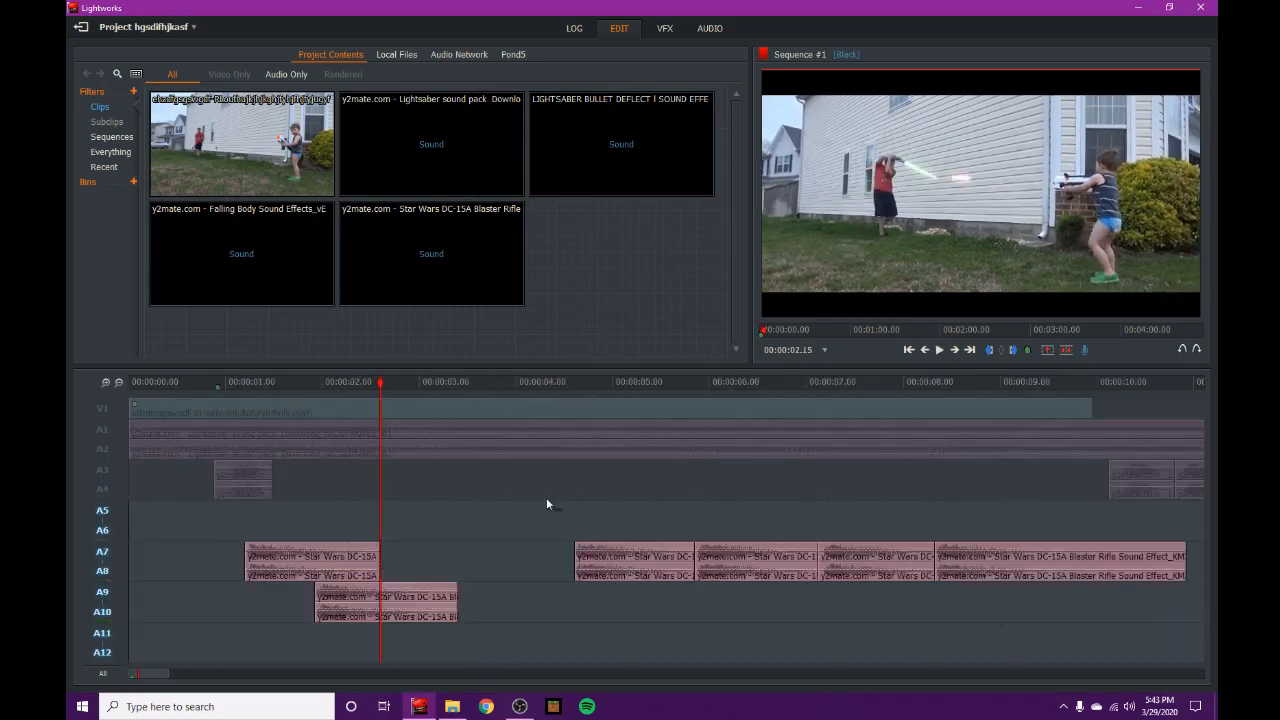
Move the first blaster shot up to A5/A6 and the second to A7/A8, starting at about 00:00:01.21
click(231, 553)
drag(297, 566, 295, 525)
drag(366, 573, 380, 577)
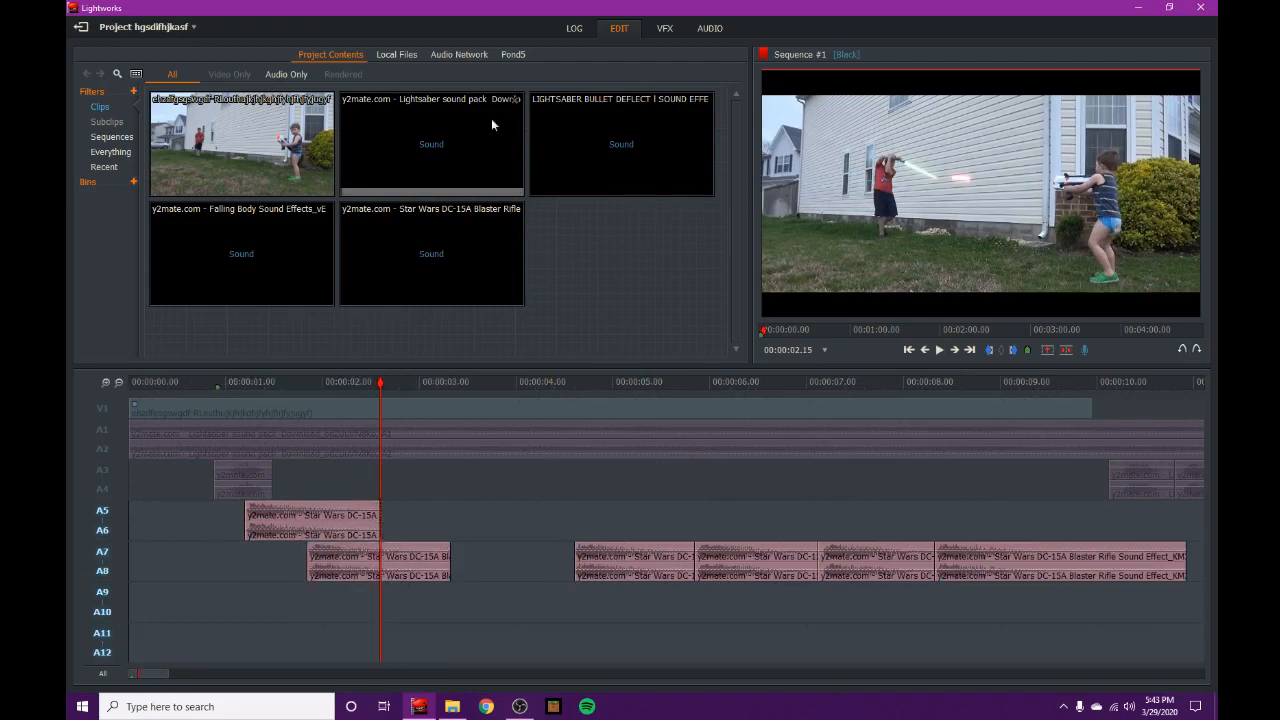
Place the LIGHTSABER BULLET DEFLECT sound on A5 and A6 at 00:00:03.24 and check it against the footage
drag(618, 140, 517, 486)
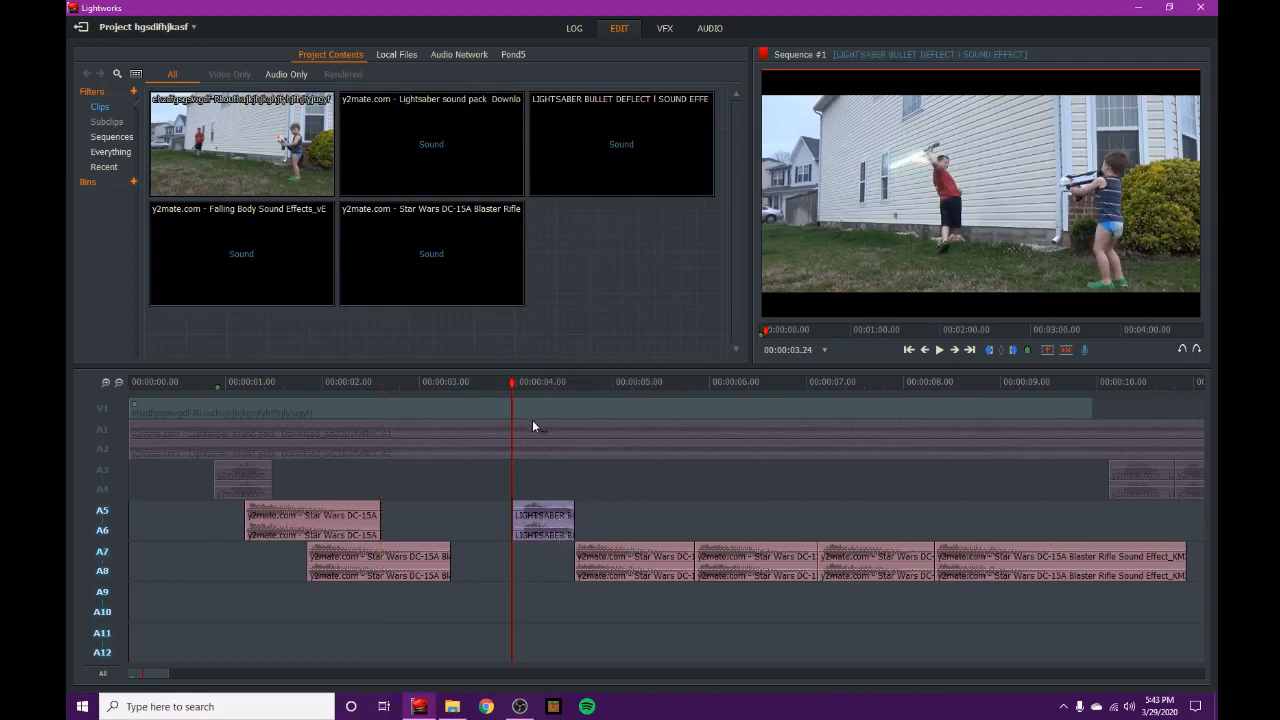
click(509, 382)
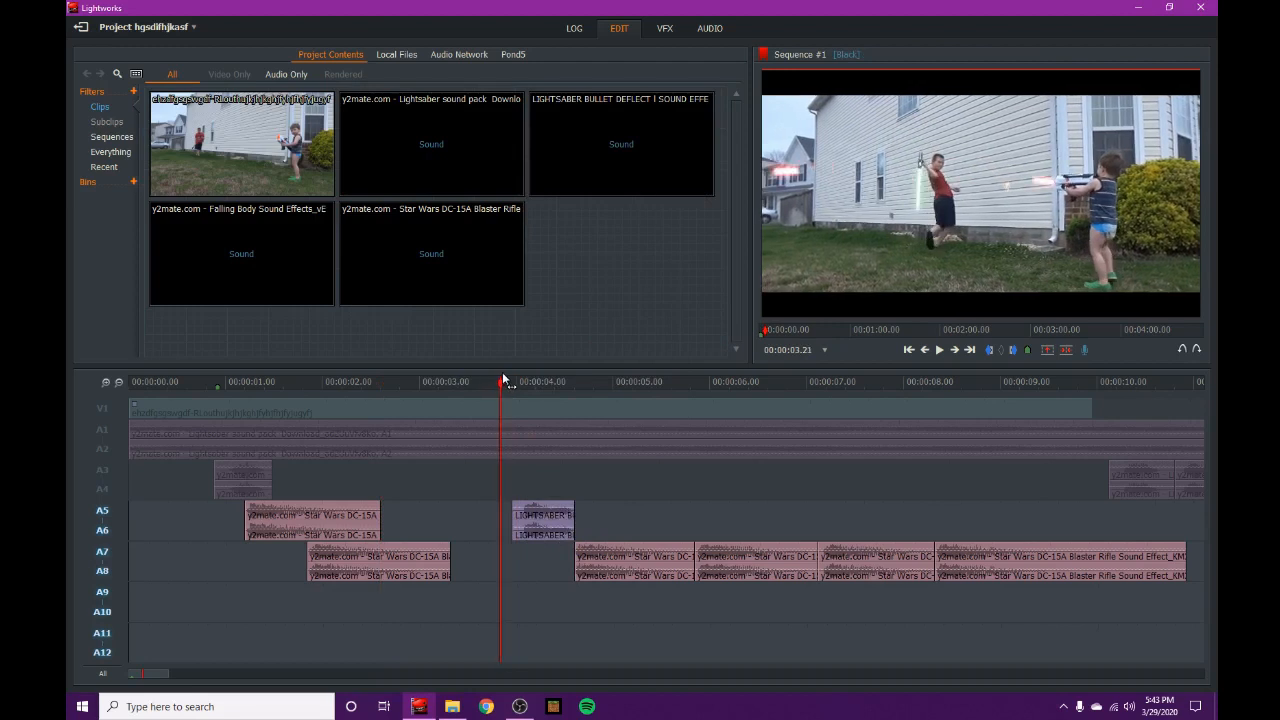
key(space)
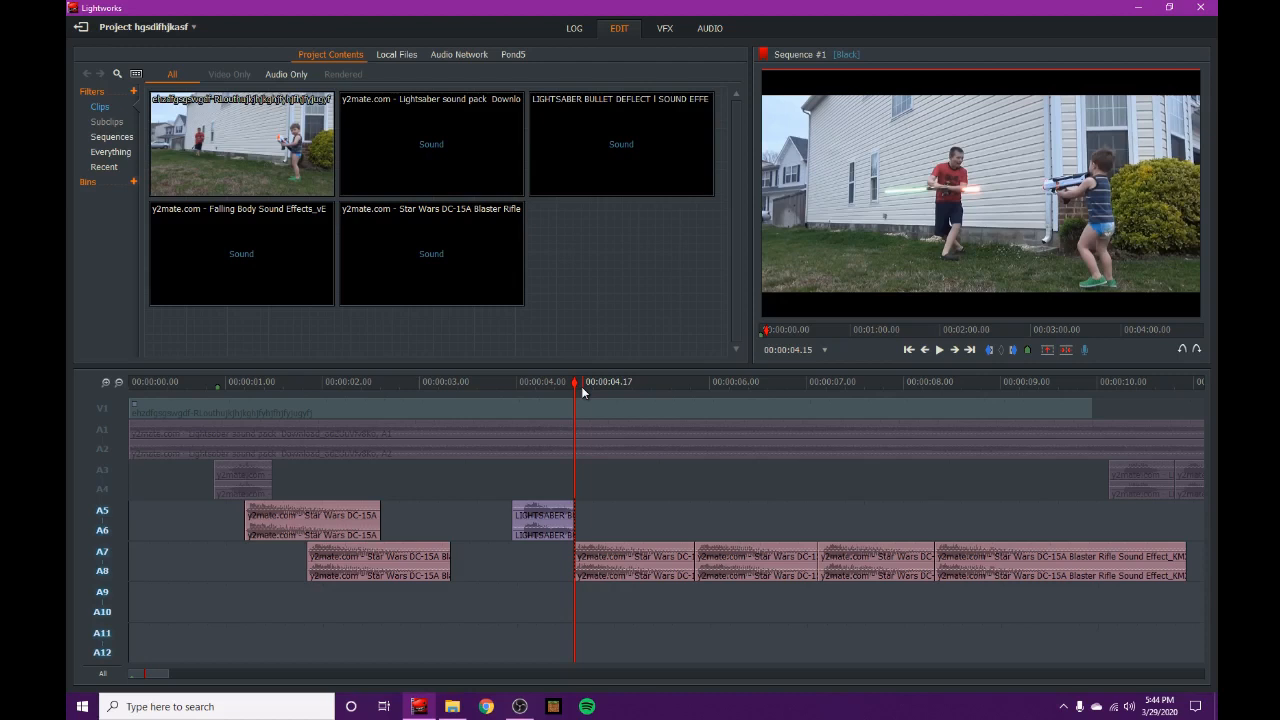
mouse_move(519, 706)
drag(573, 383, 562, 412)
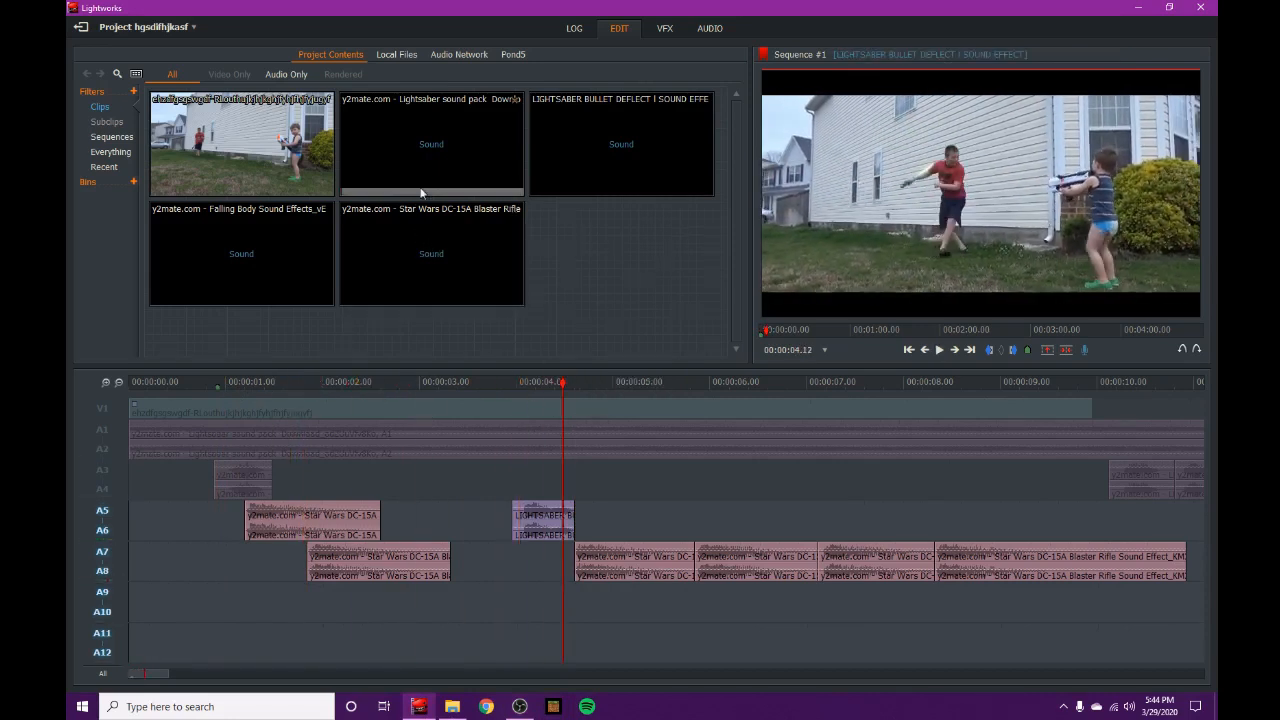
scroll(700, 477, down, 3)
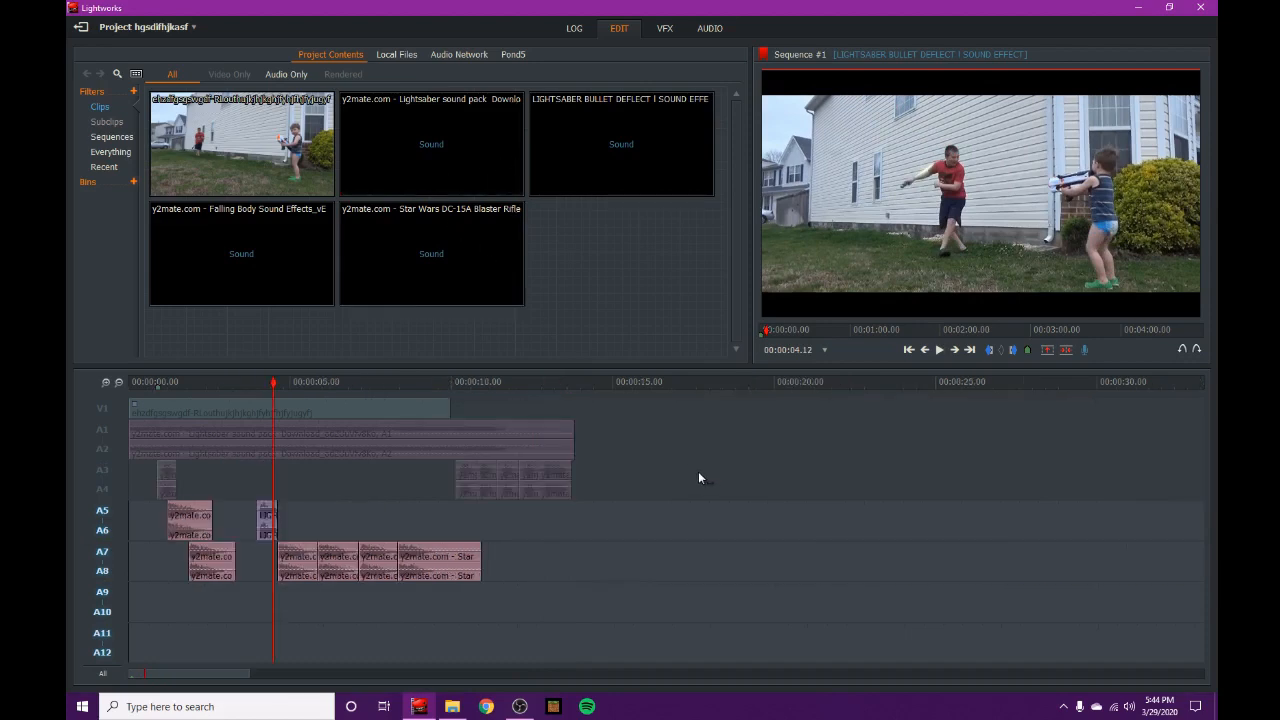
drag(300, 384, 349, 385)
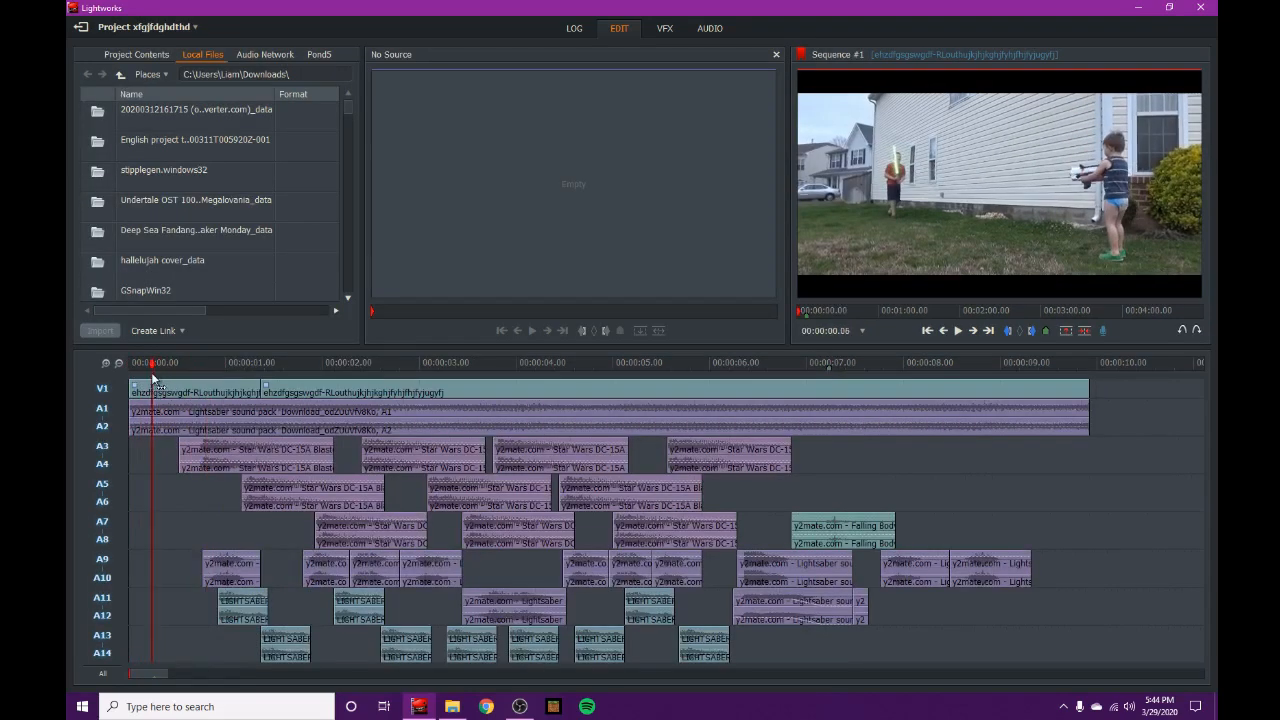
Export the finished sequence from its start as H.264/MP4 (Free) at 25 fps and 720p under the name final
drag(150, 380, 65, 426)
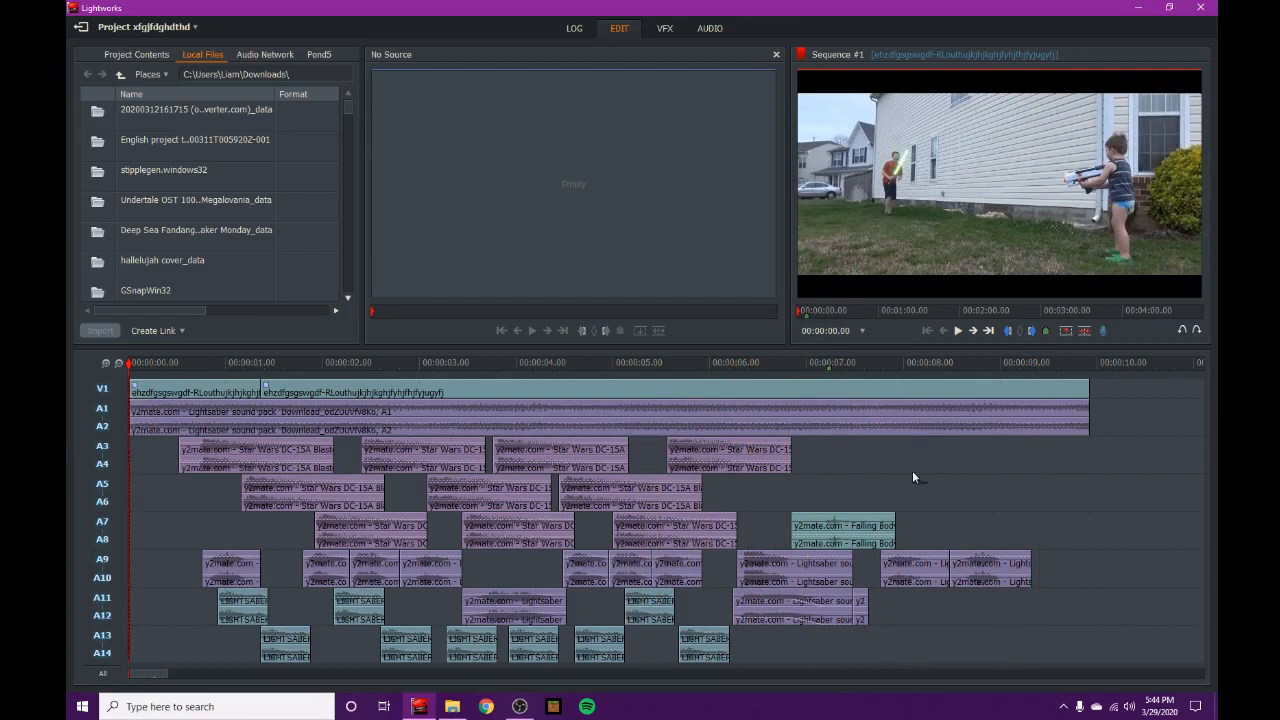
right_click(976, 488)
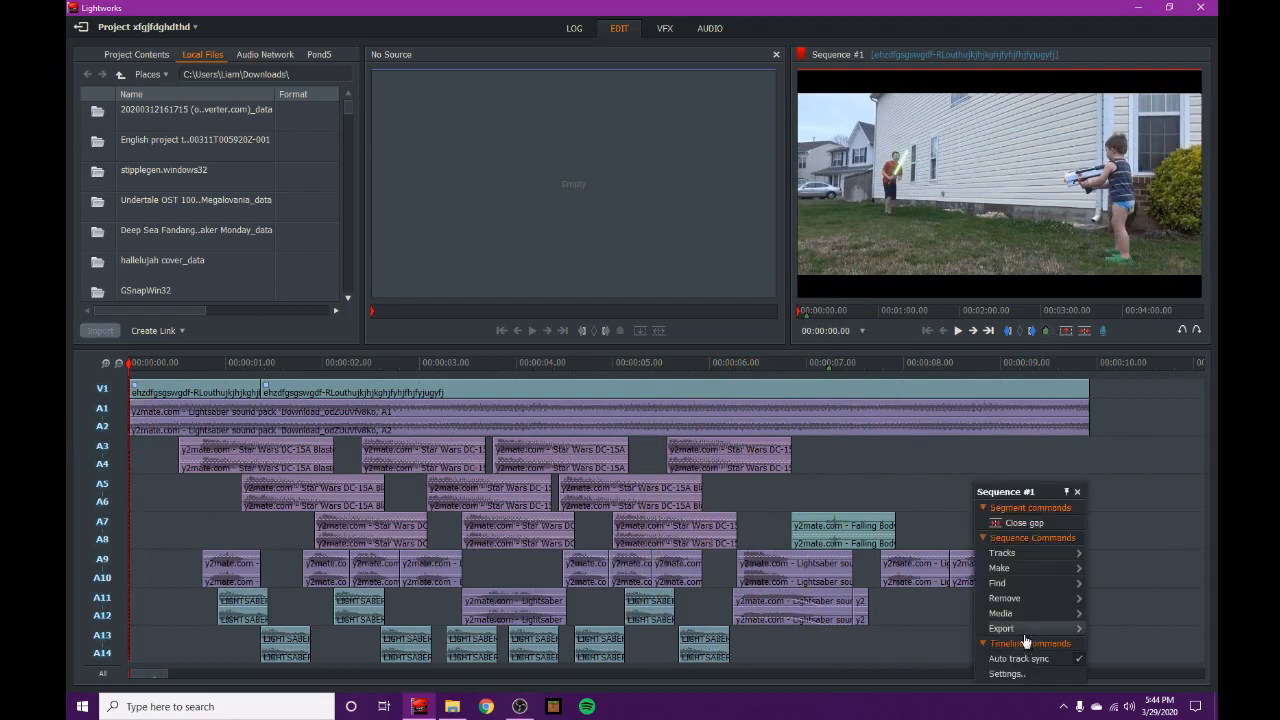
mouse_move(1022, 630)
right_click(930, 462)
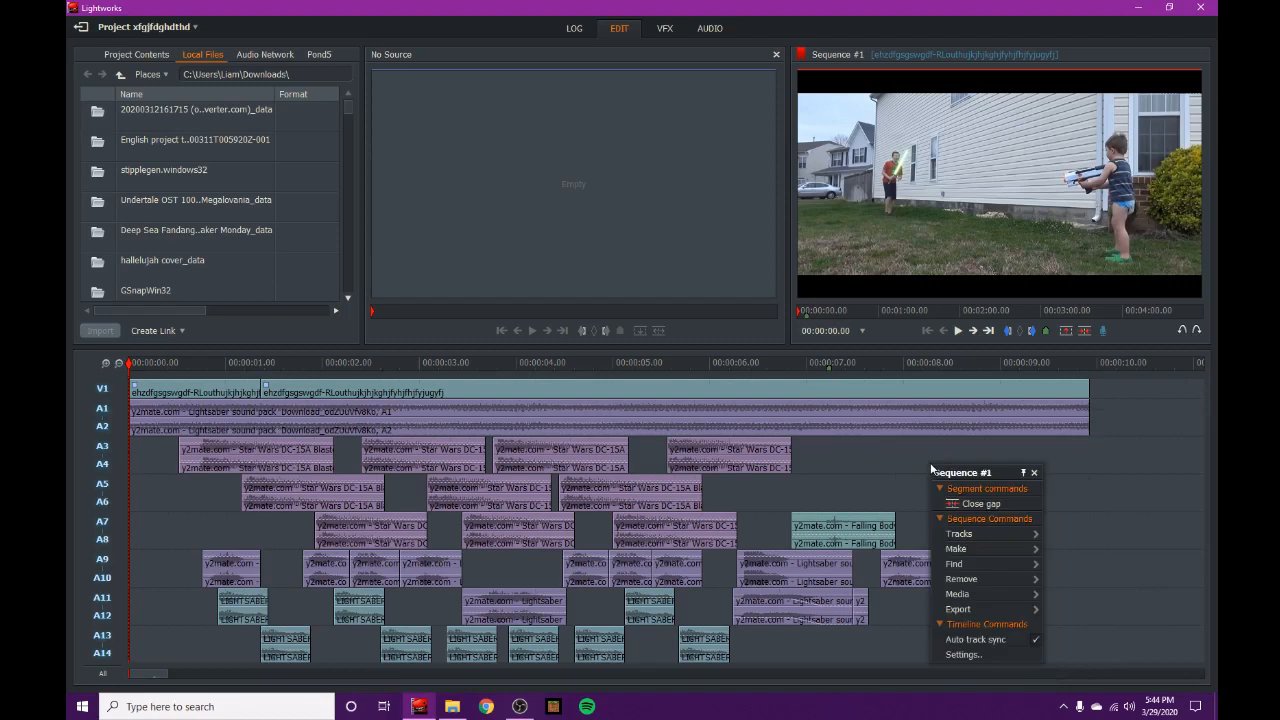
mouse_move(973, 611)
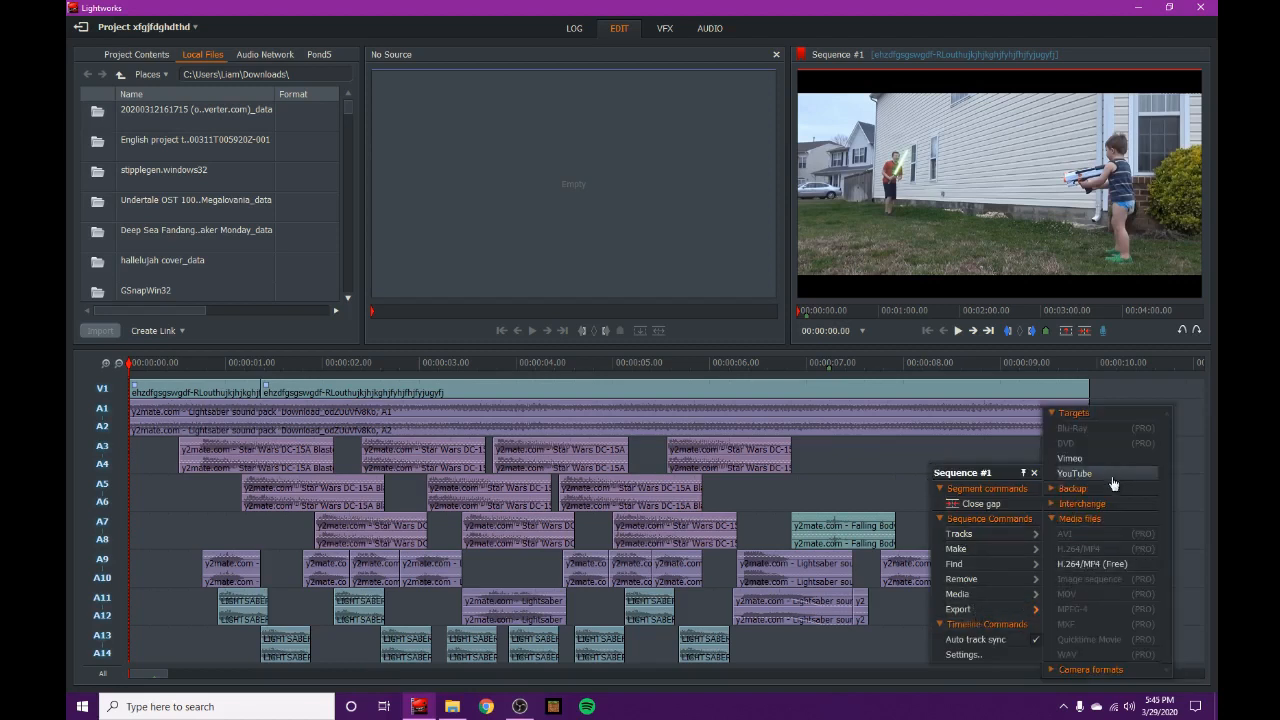
click(1129, 566)
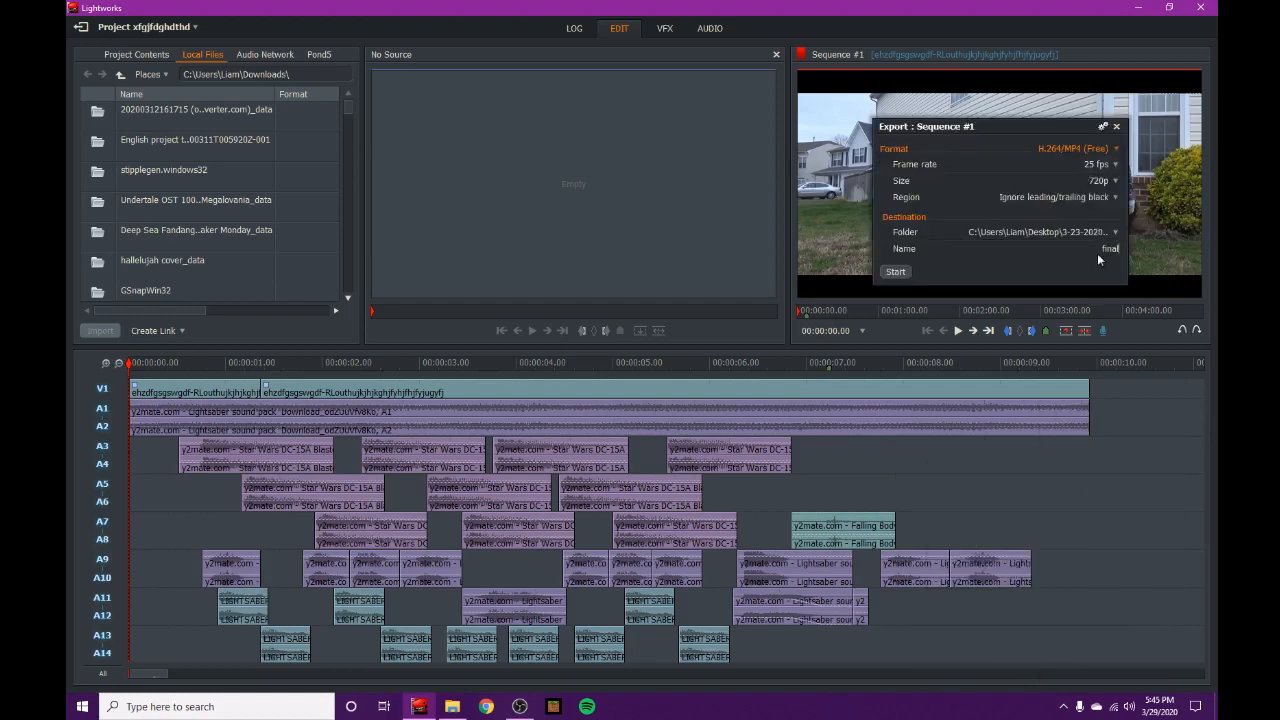
click(890, 272)
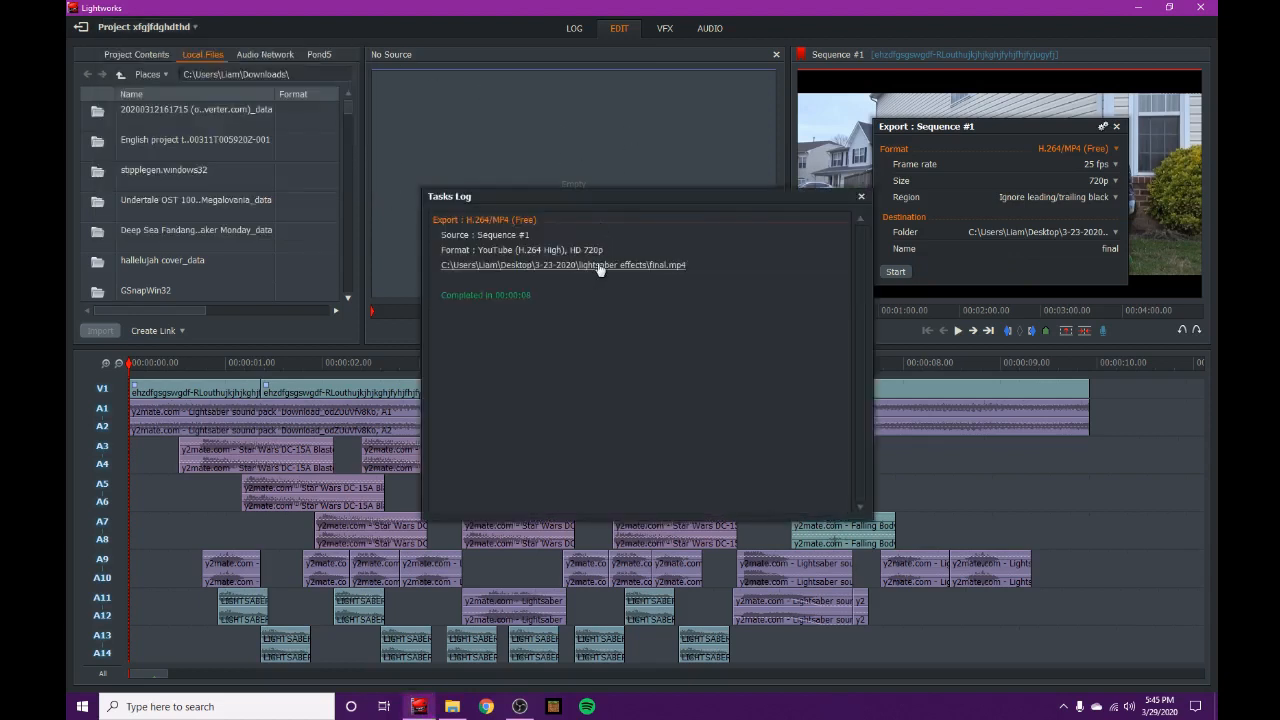
Open the exported final.mp4 from the tasks log, watch it through and close the video player
click(656, 268)
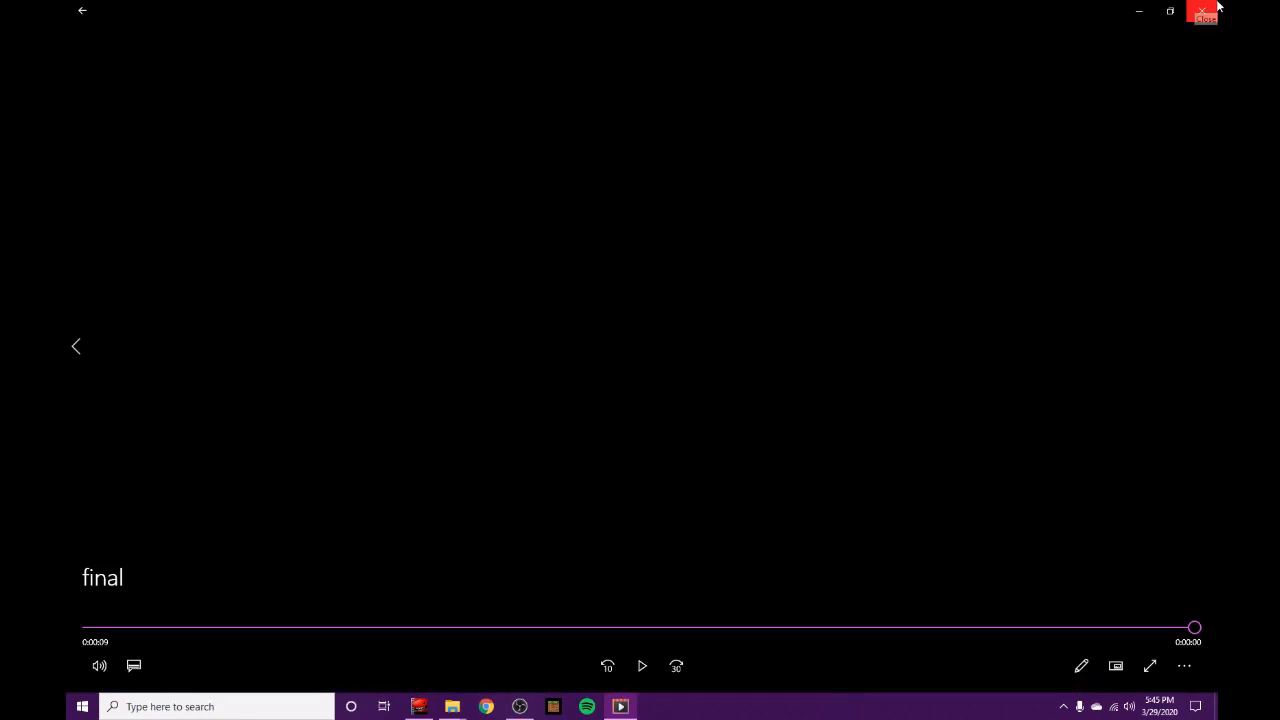
click(1208, 8)
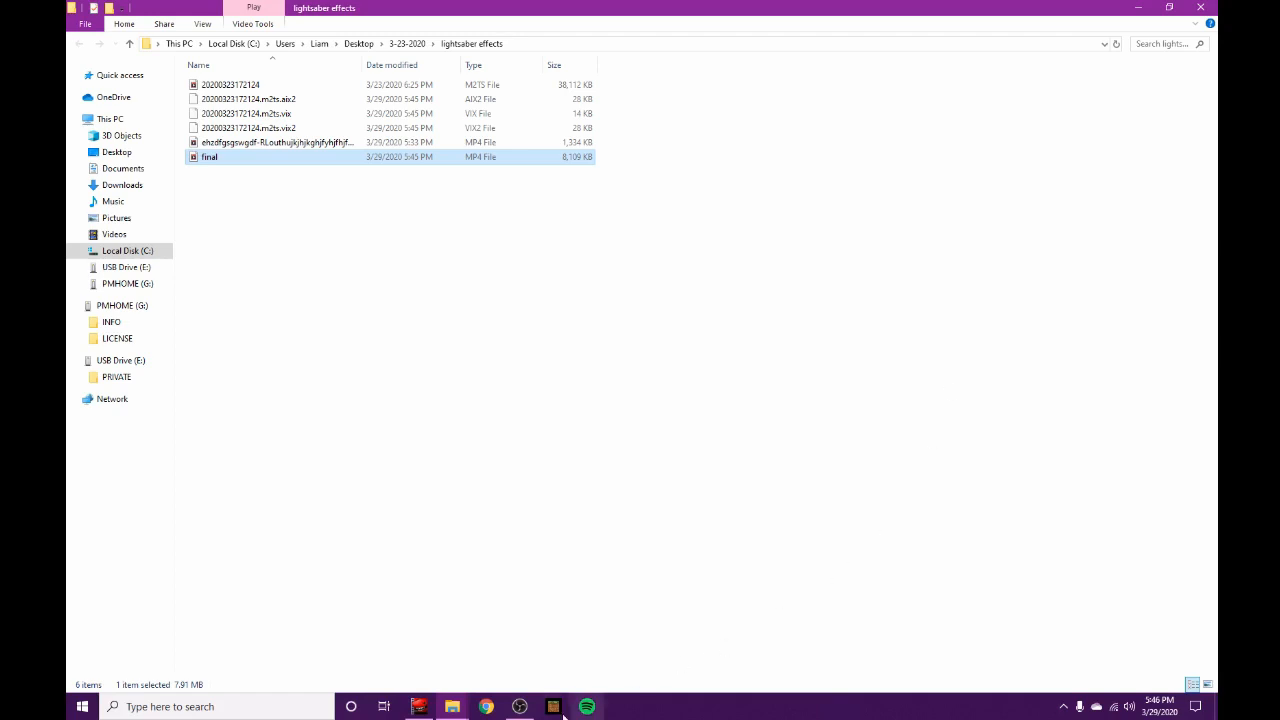
click(520, 706)
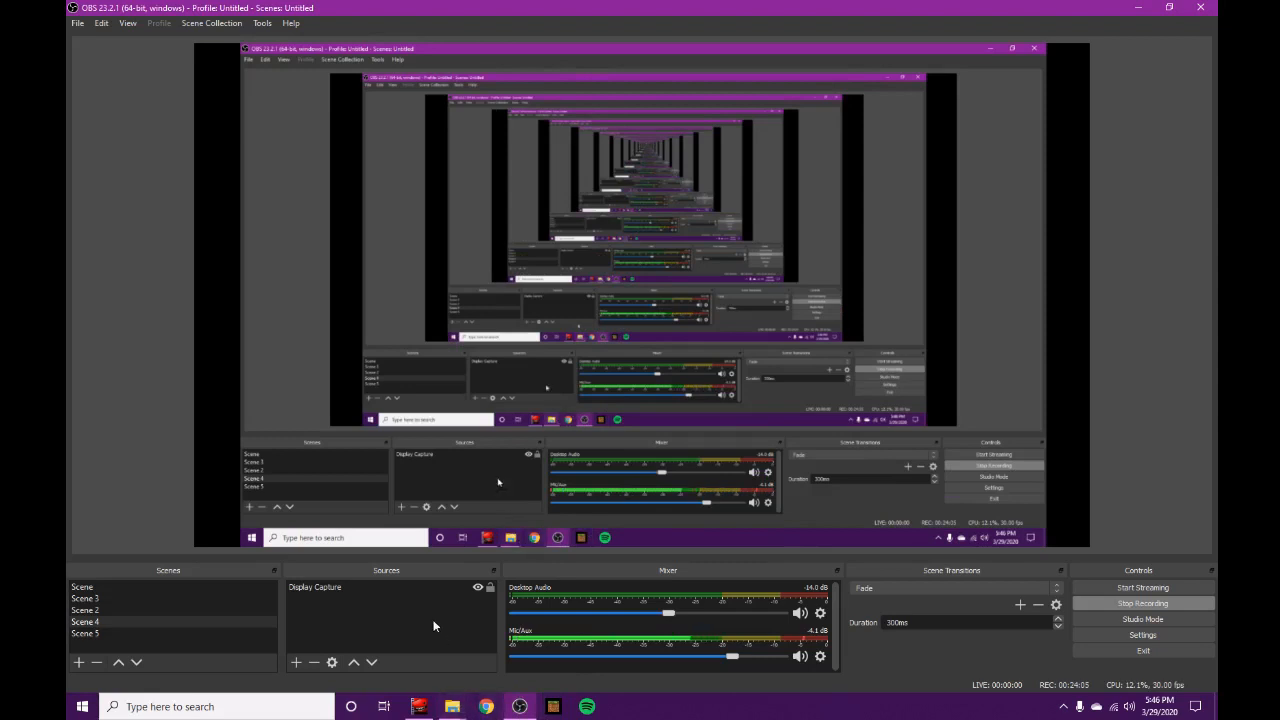
click(419, 706)
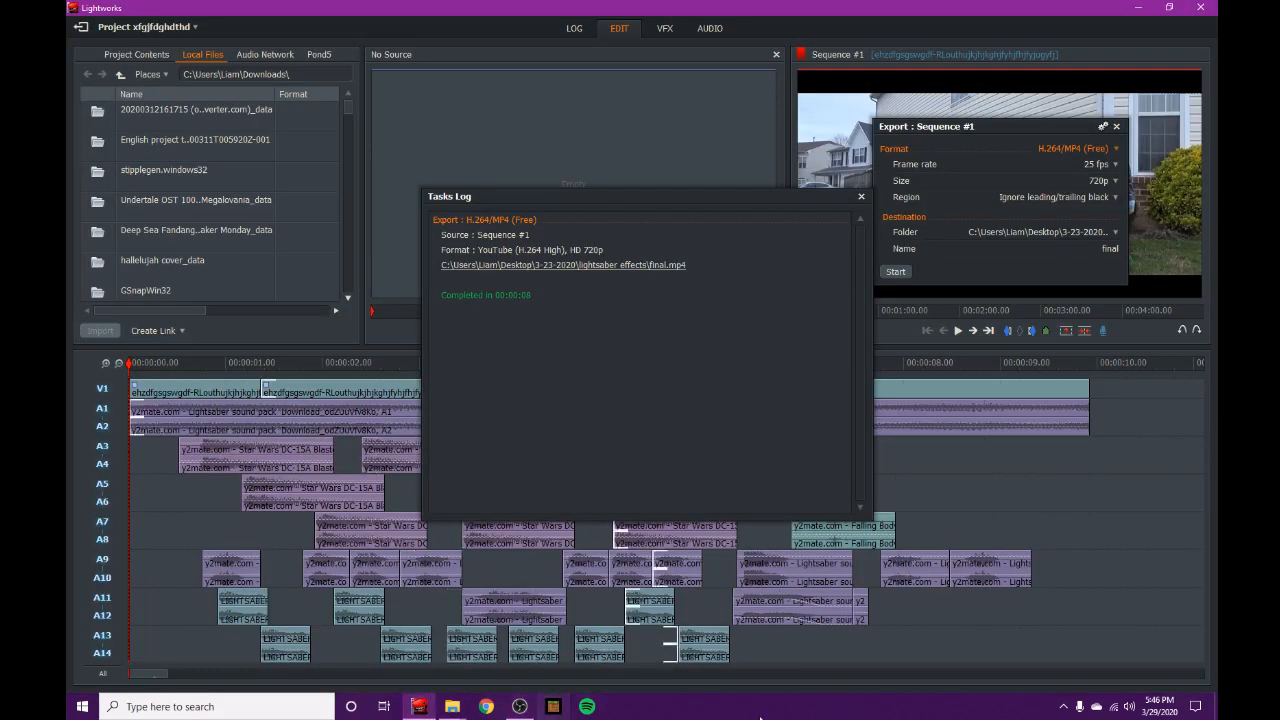